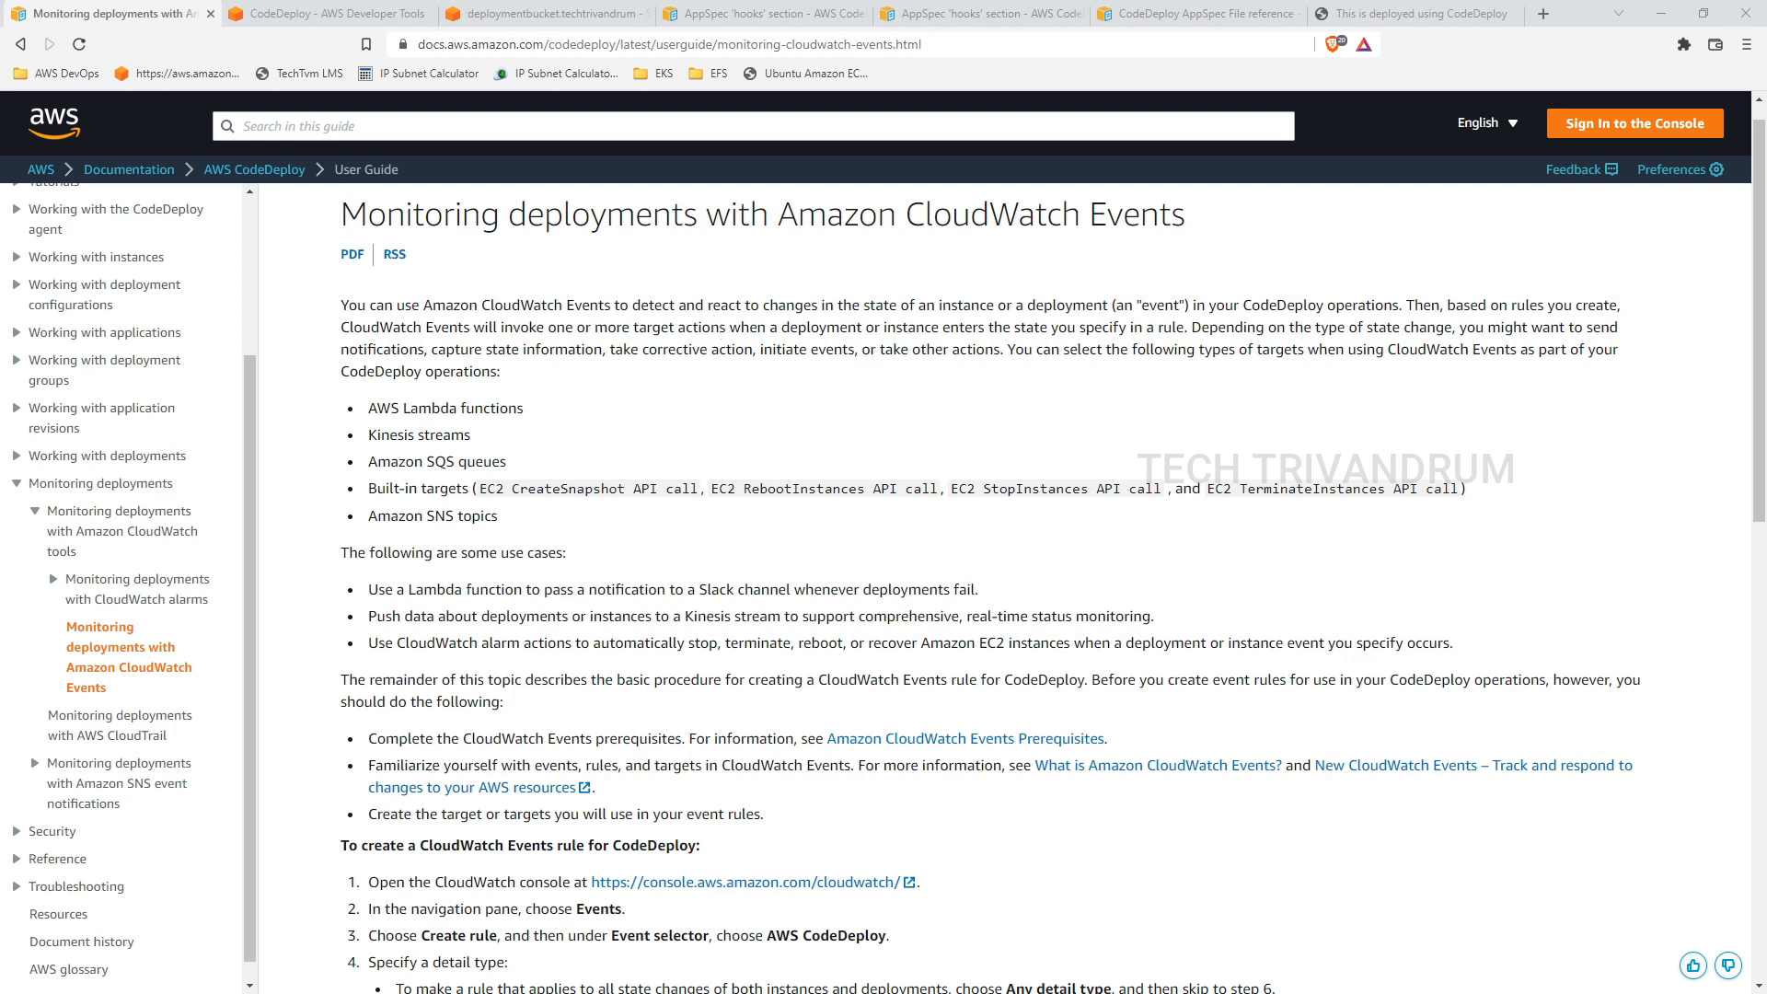
Step: Read the CodeDeploy guide's overview of CloudWatch Events, covering state changes, rules, target actions and the Slack notification use case for failed deployments
{"action": "left_click_drag", "start_coordinate": [838, 305], "coordinate": [1109, 305]}
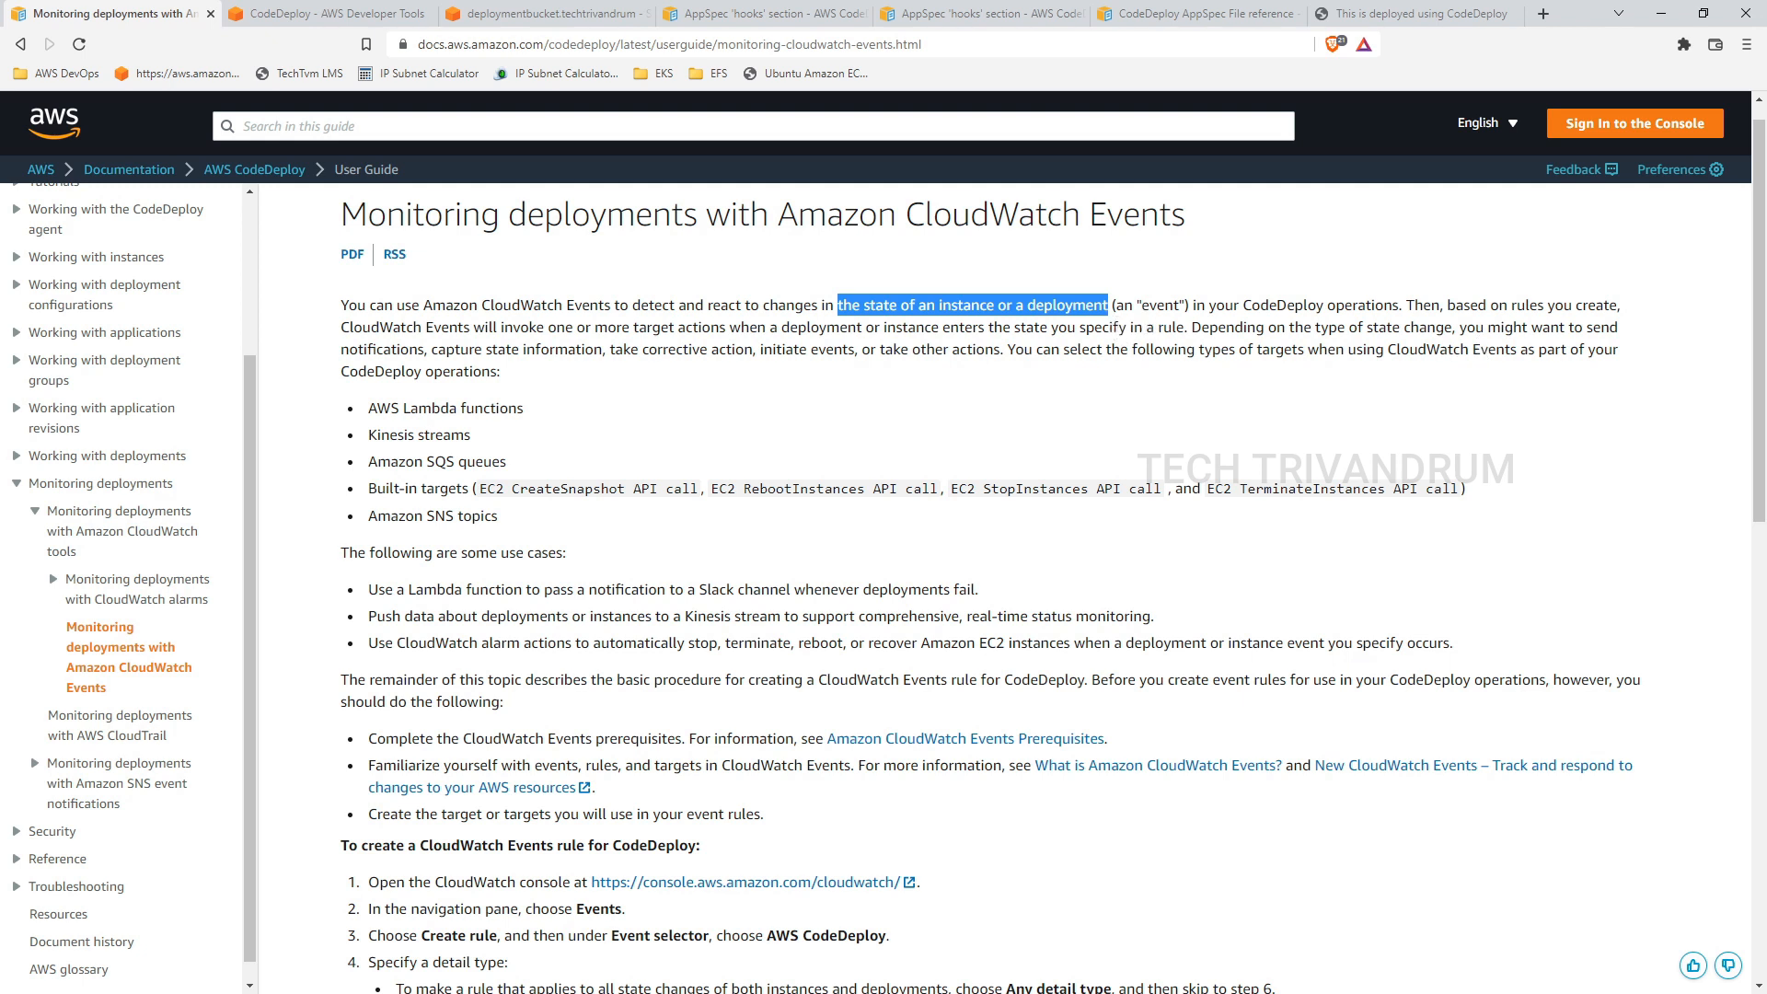
{"action": "left_click_drag", "start_coordinate": [1490, 305], "coordinate": [1622, 305]}
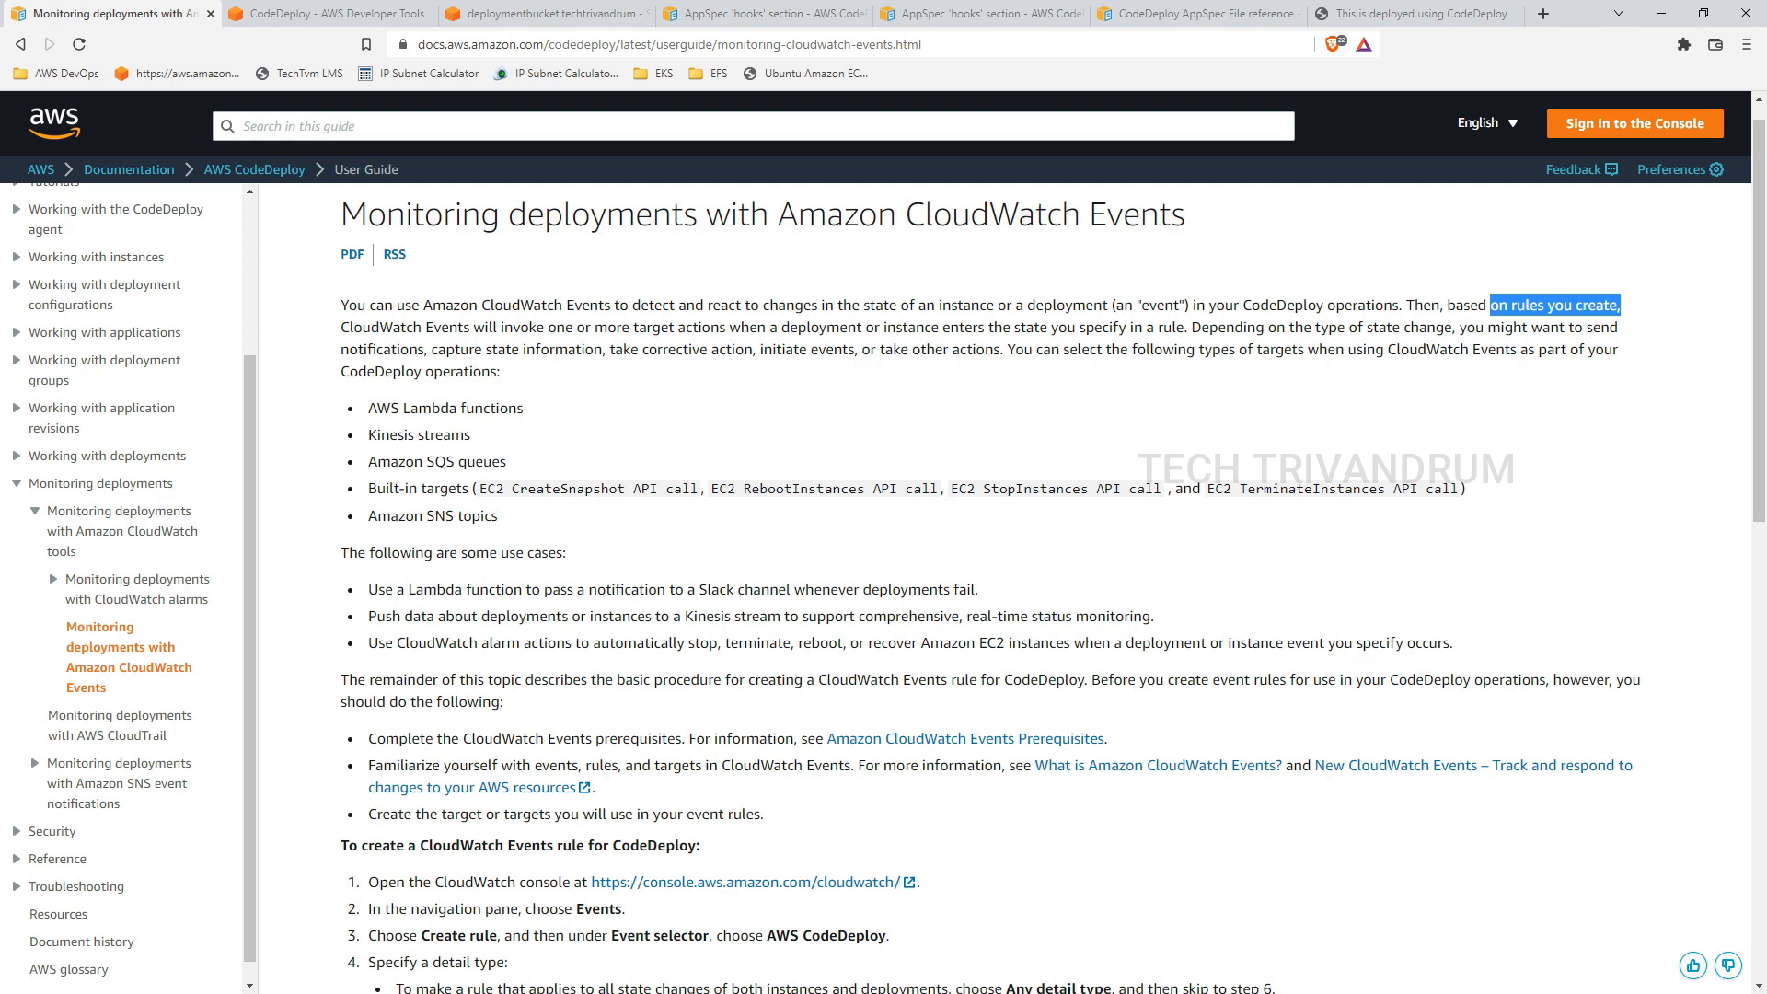
{"action": "left_click_drag", "start_coordinate": [634, 328], "coordinate": [729, 327]}
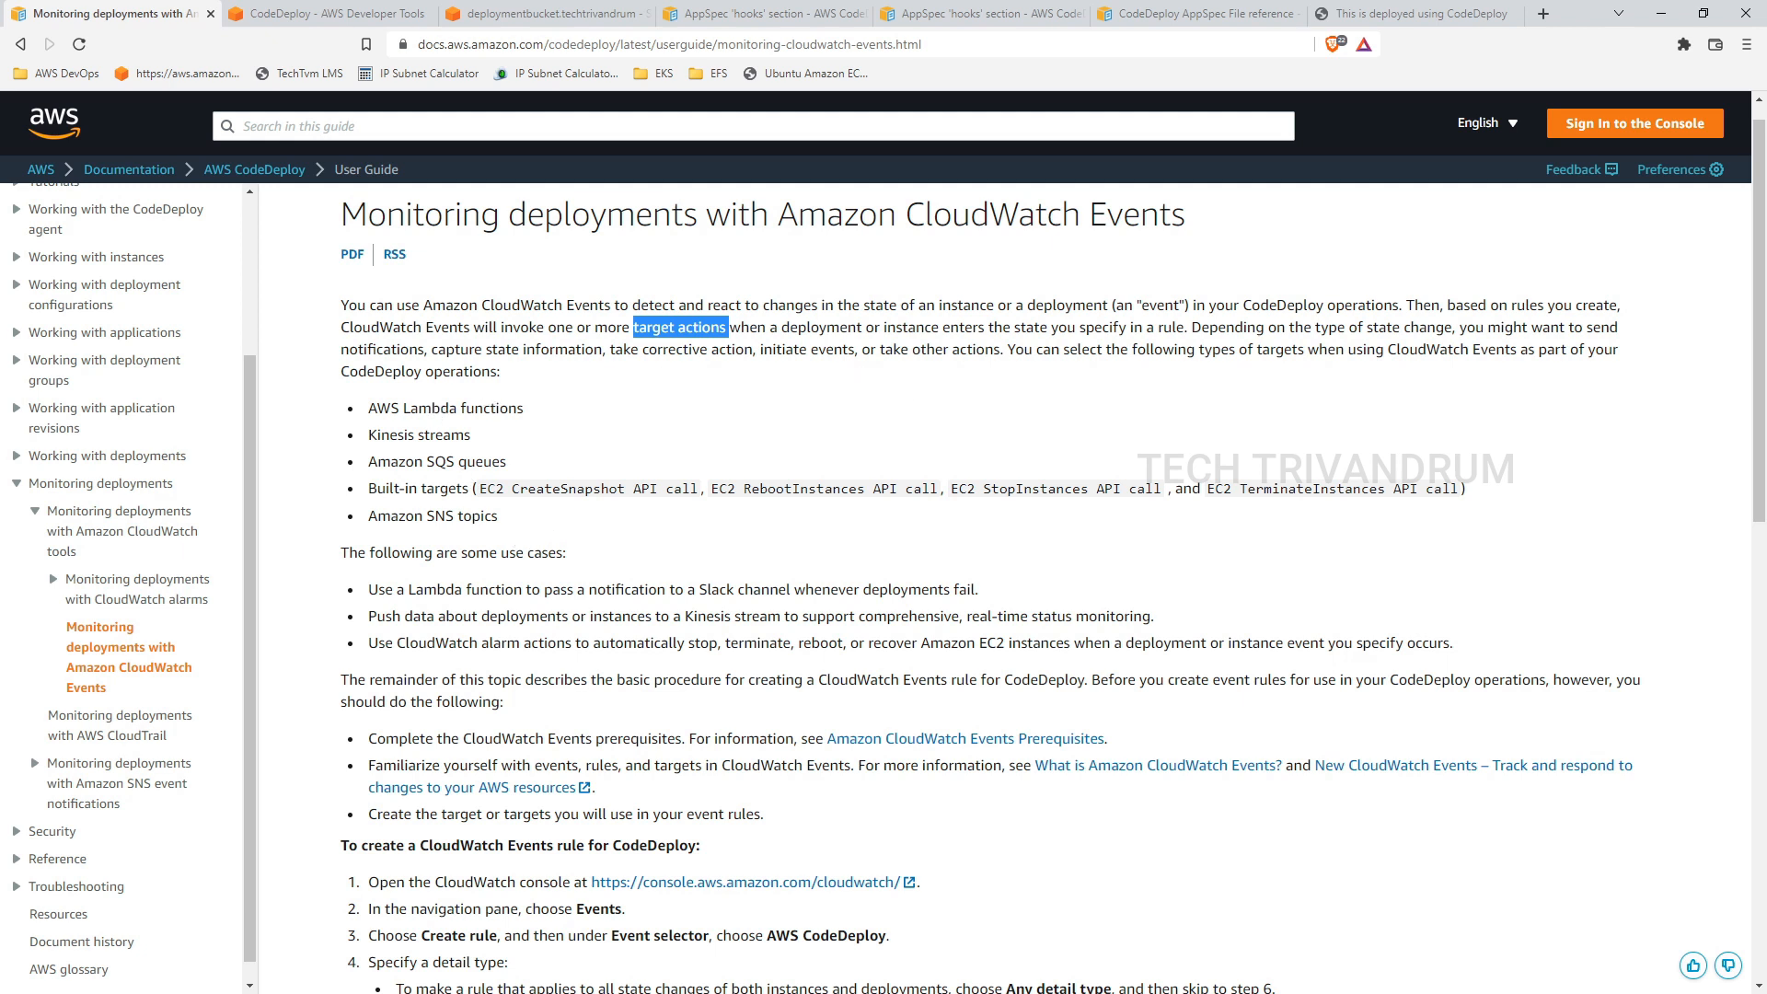
{"action": "left_click", "coordinate": [628, 532]}
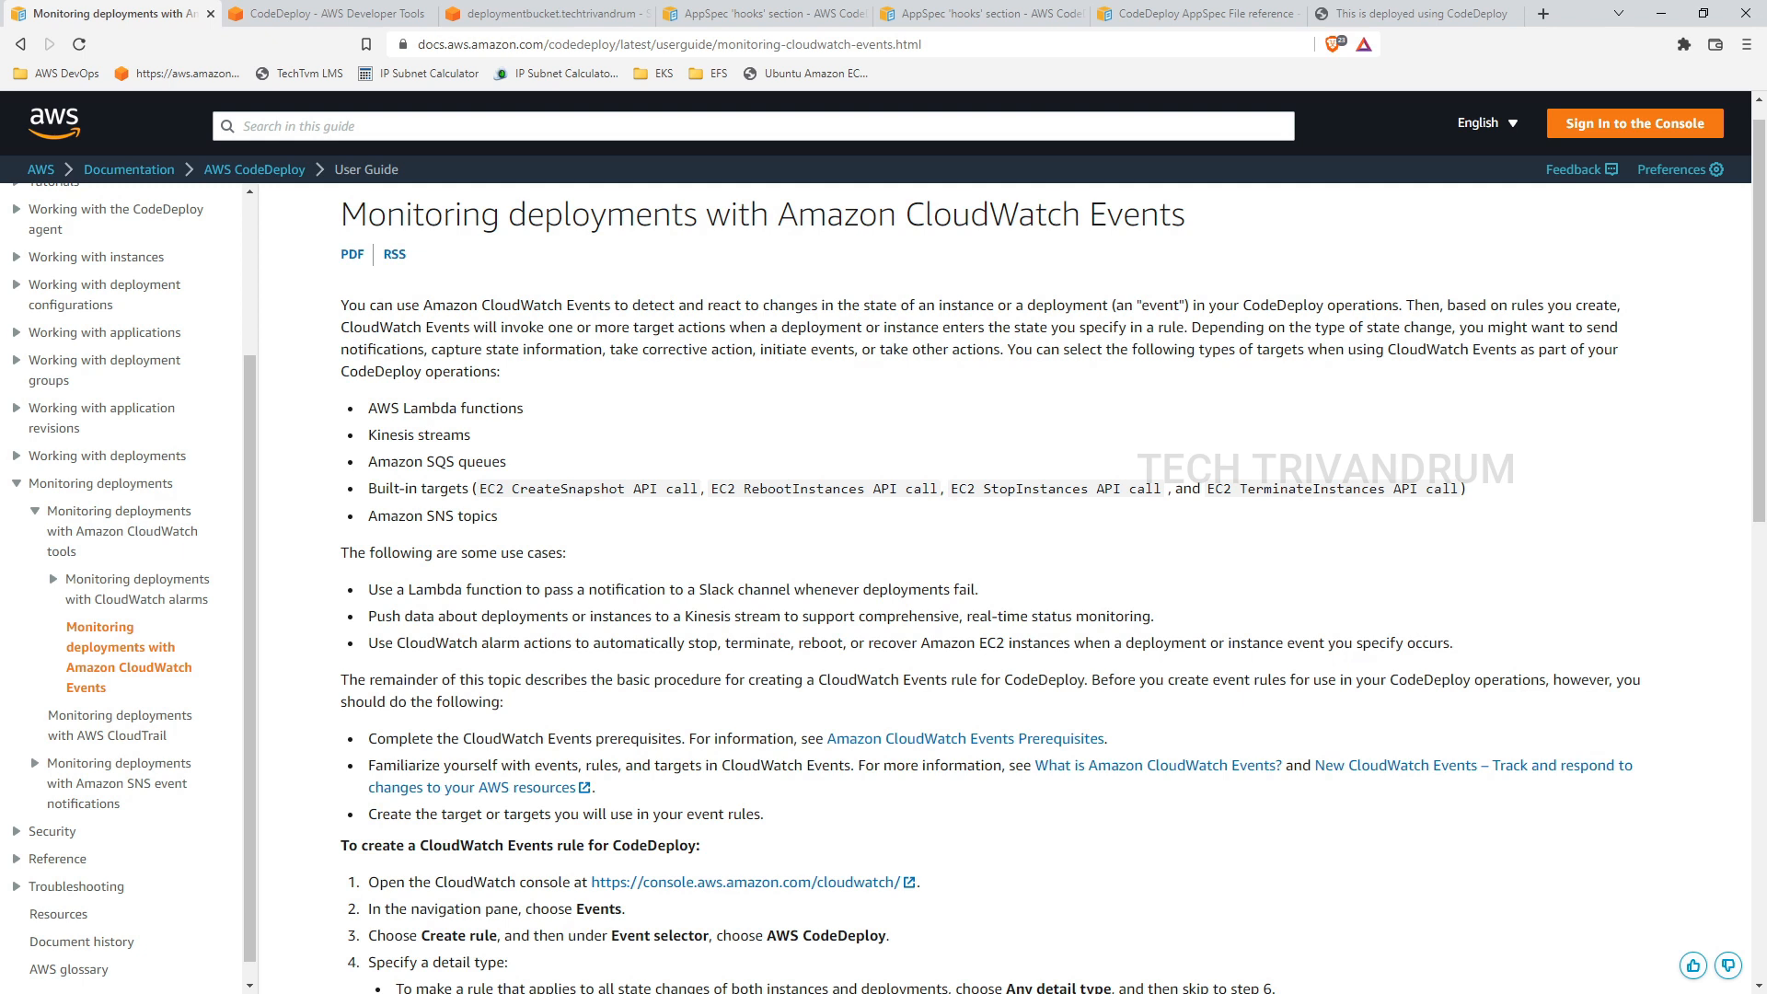
{"action": "left_click_drag", "start_coordinate": [978, 592], "coordinate": [863, 590]}
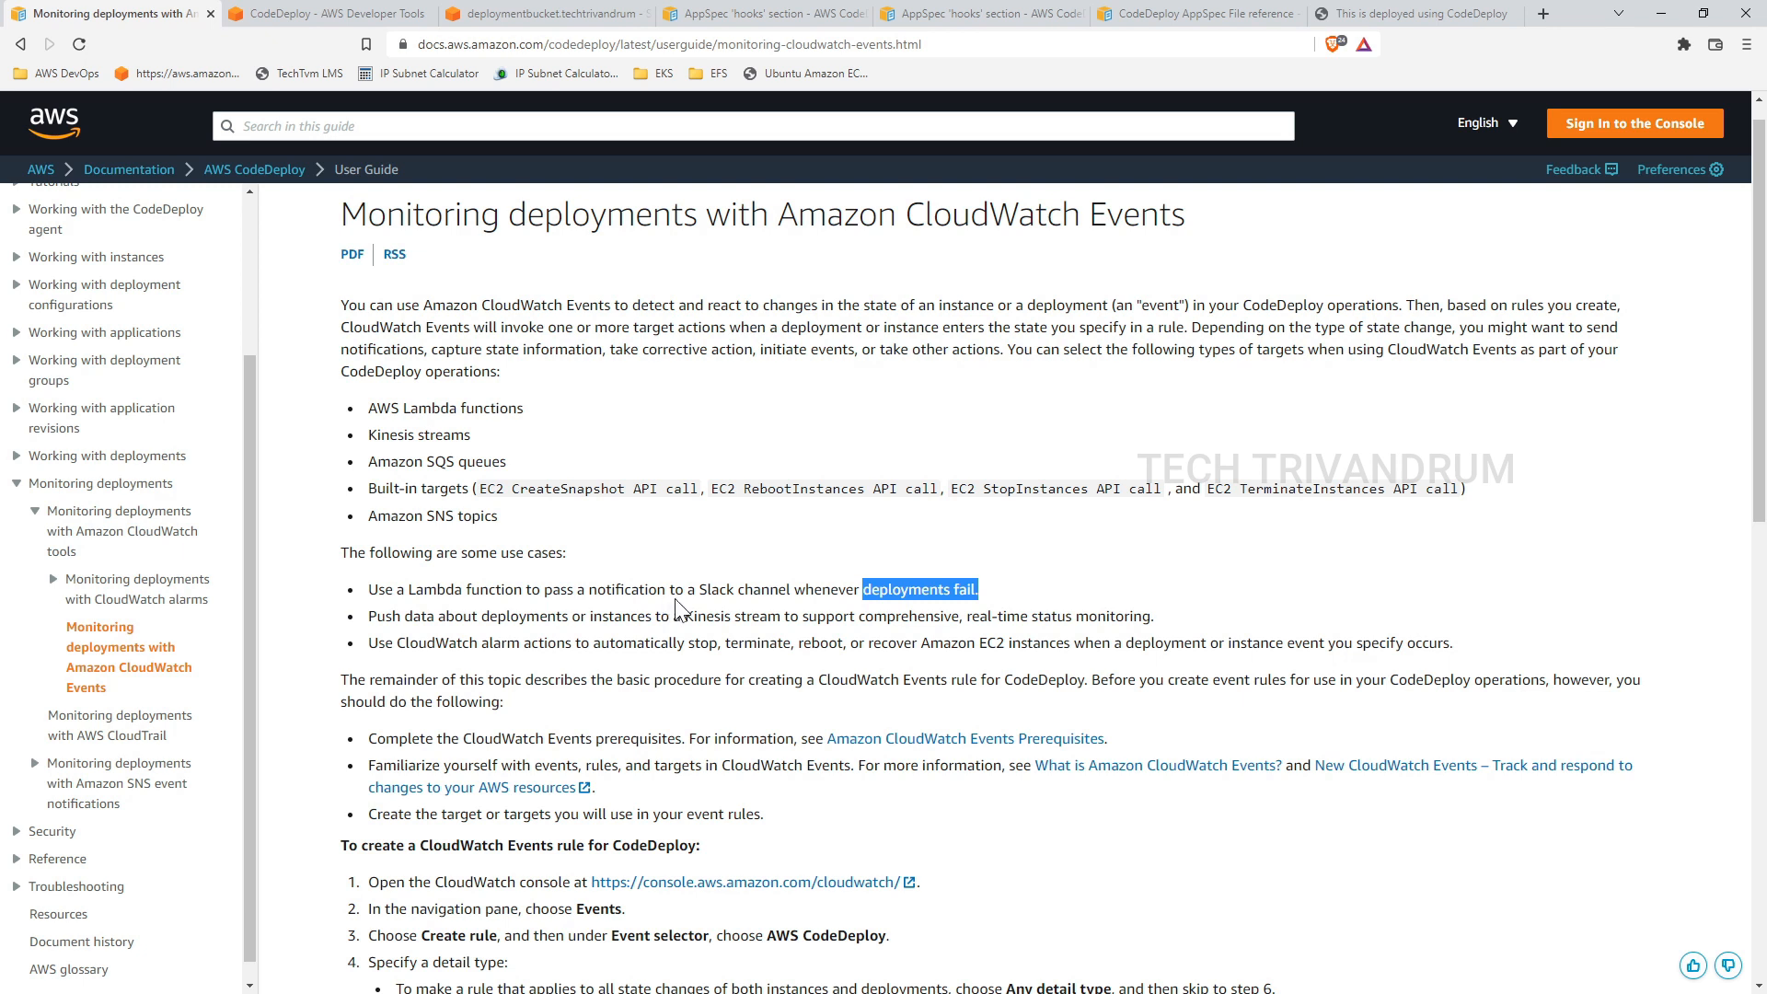
{"action": "left_click_drag", "start_coordinate": [698, 590], "coordinate": [795, 590]}
{"action": "left_click", "coordinate": [688, 545]}
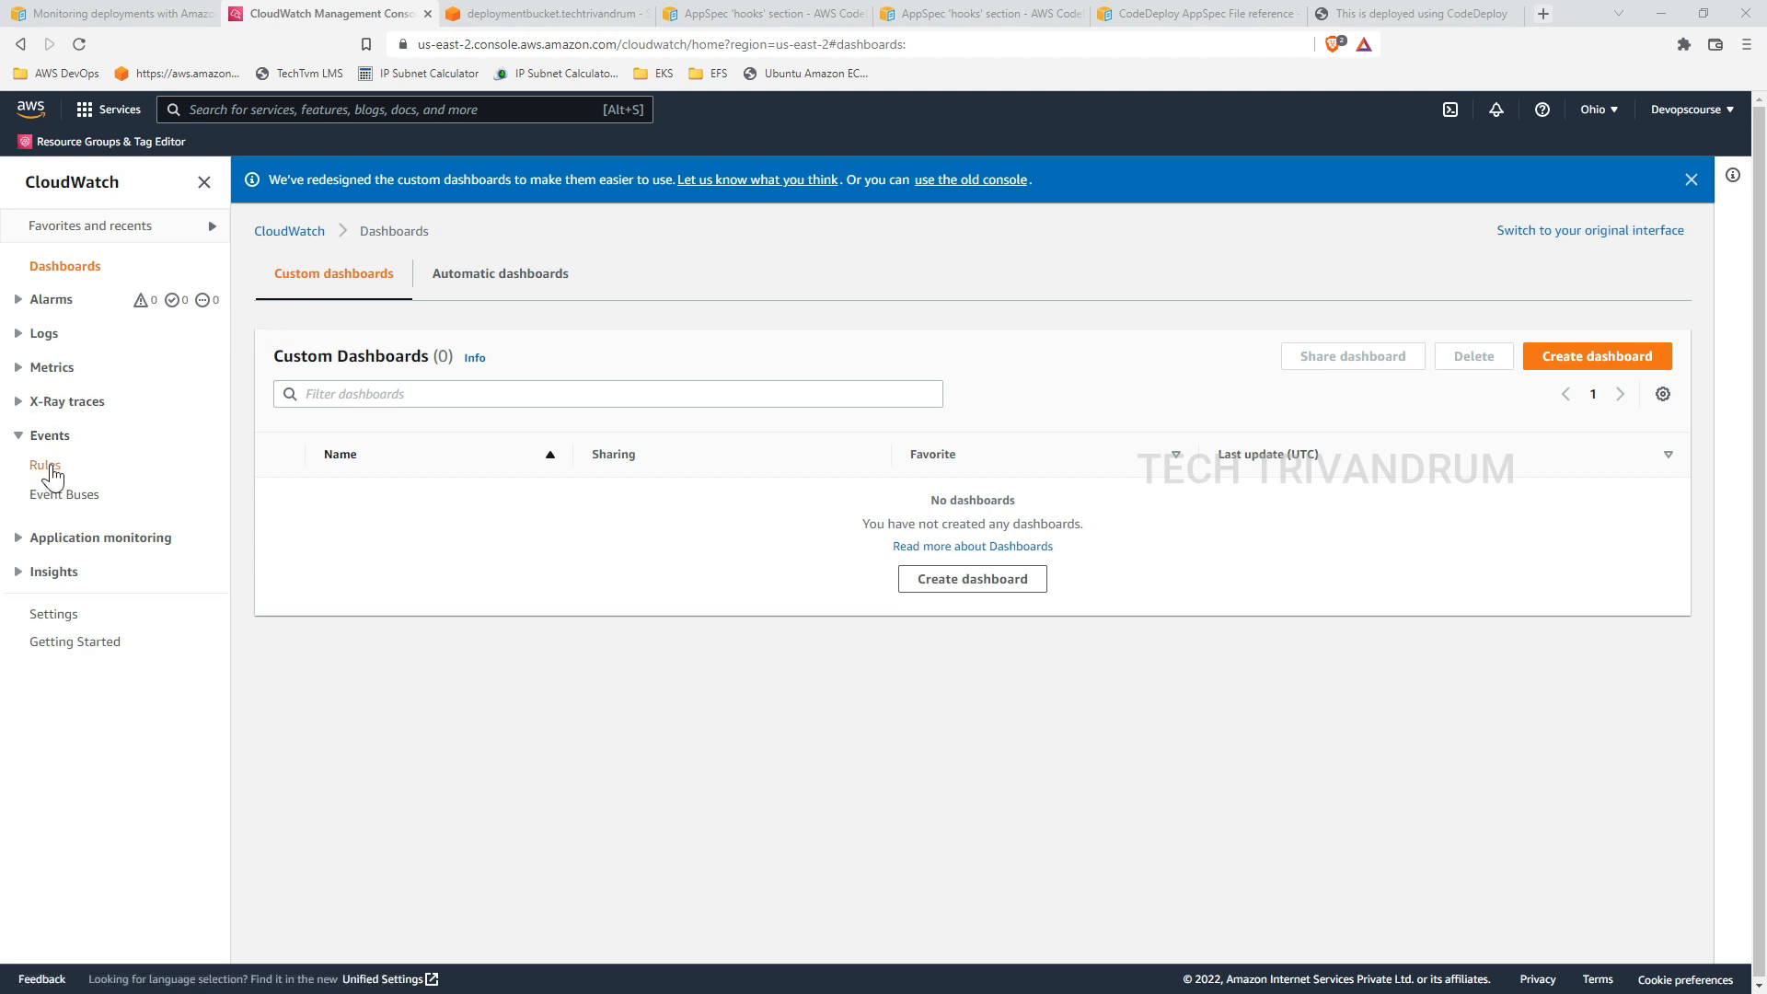
Step: From the CloudWatch event rules, move to Amazon EventBridge and start an event-pattern rule named CodedeployRule on the default event bus
{"action": "left_click", "coordinate": [51, 469]}
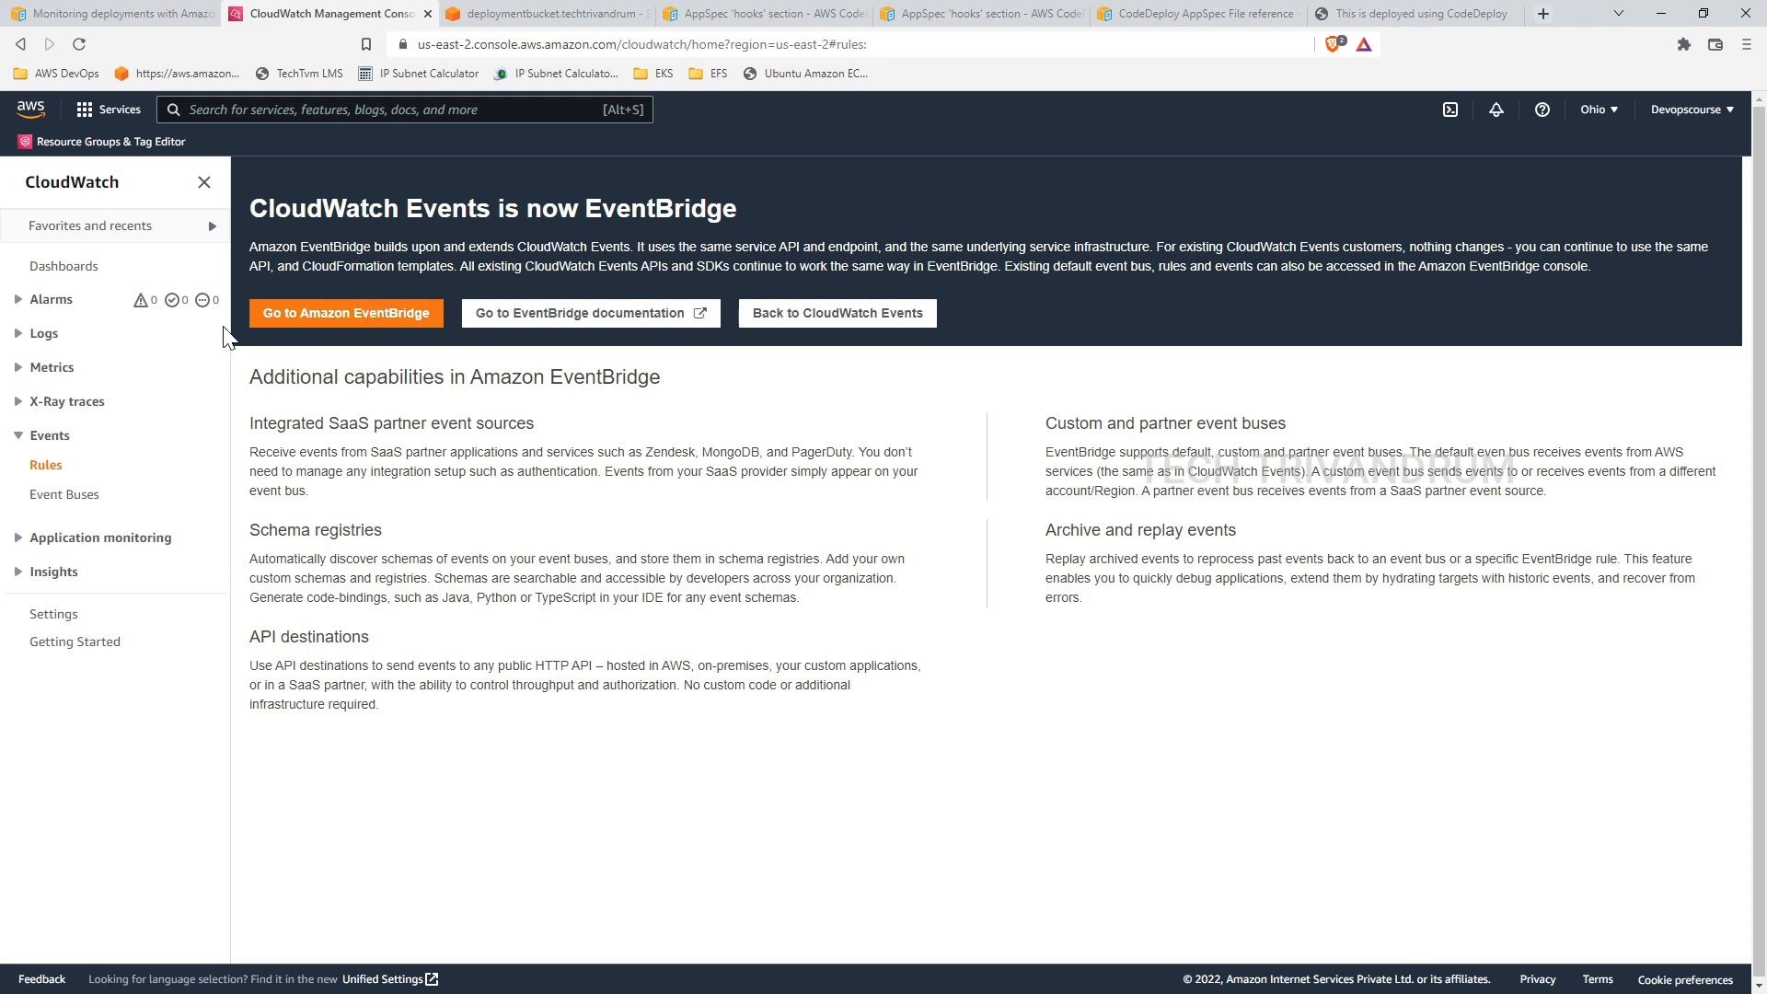
{"action": "left_click", "coordinate": [385, 315]}
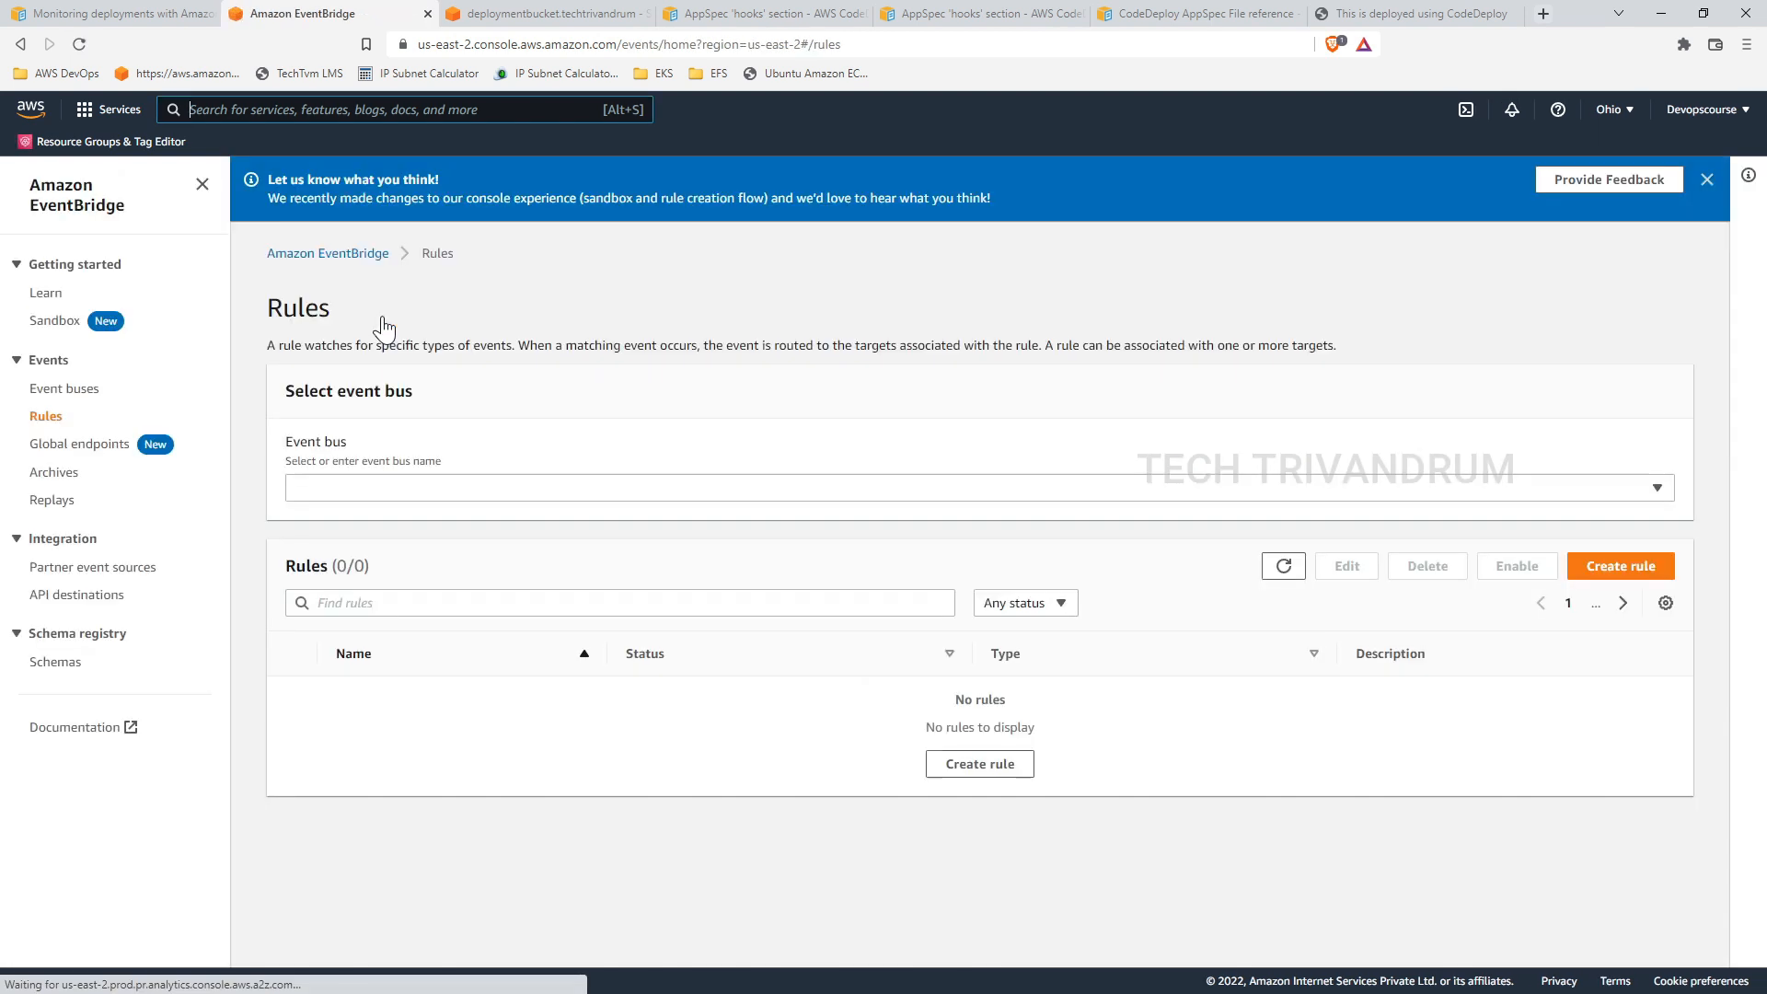
{"action": "left_click", "coordinate": [1619, 568]}
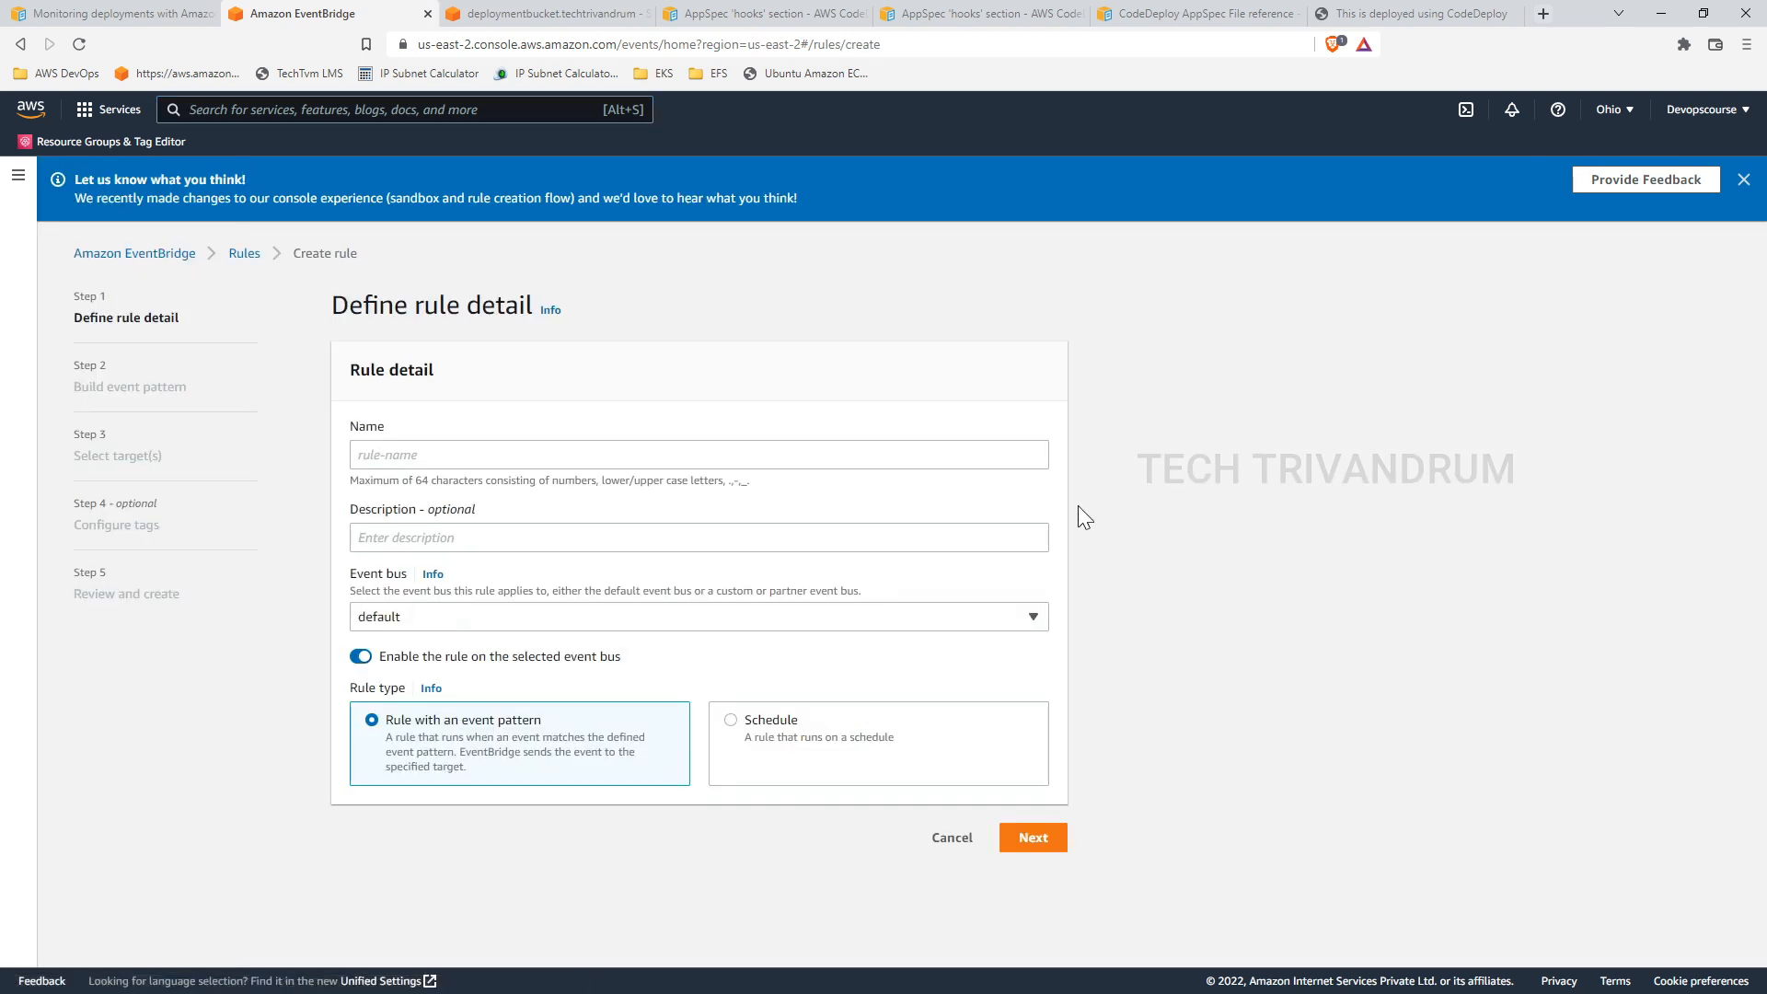
{"action": "left_click", "coordinate": [699, 454]}
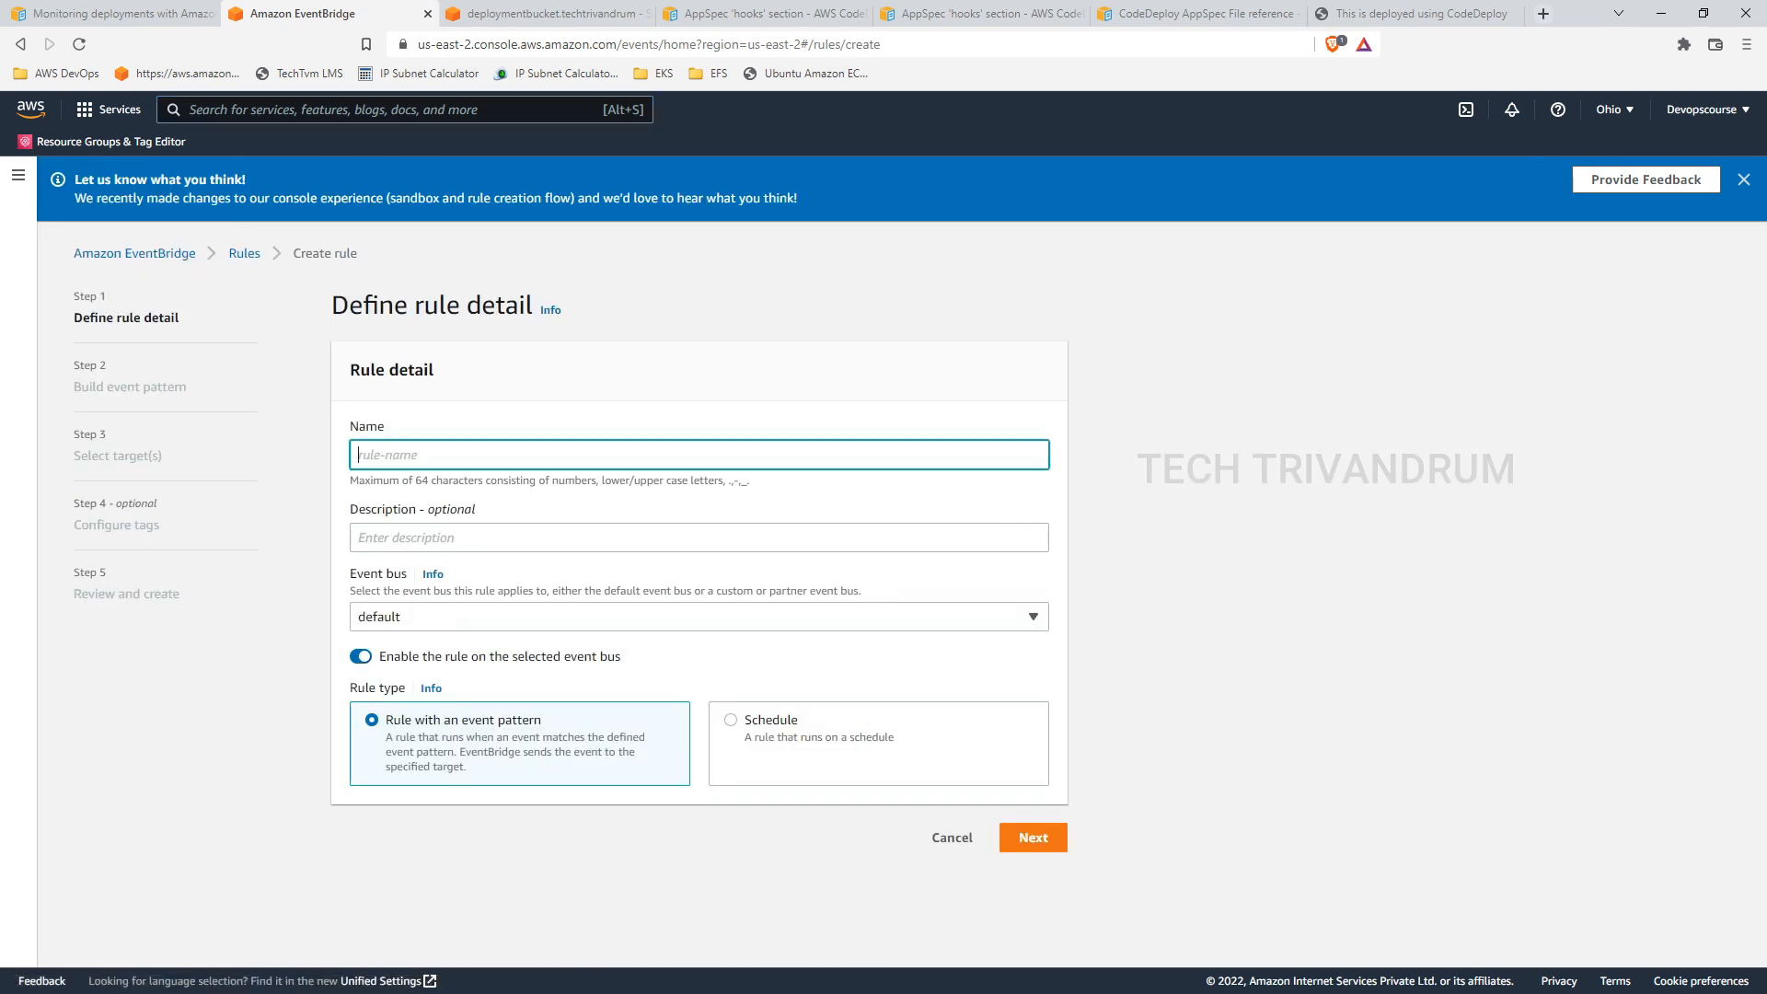
{"action": "type", "text": "CodedeployRule"}
{"action": "left_click", "coordinate": [1036, 838]}
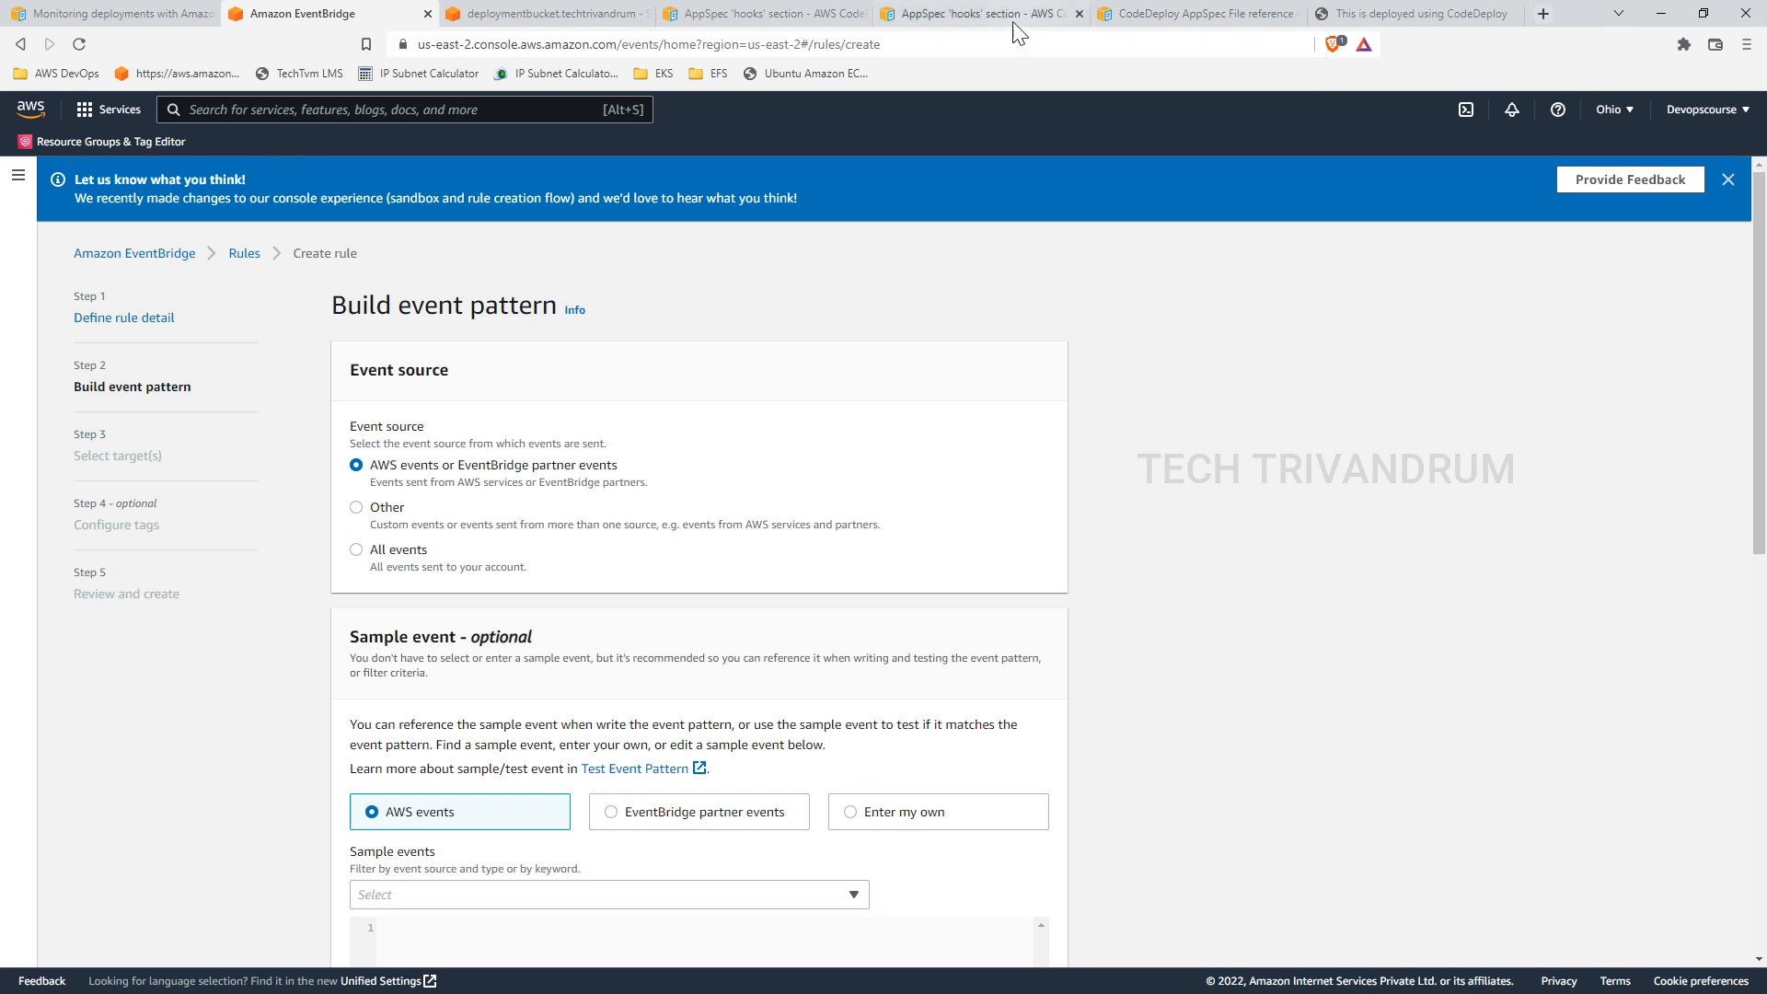
Step: Check the list of supported target types, including Amazon SNS topics, in the CodeDeploy guide on monitoring deployments with CloudWatch Events
{"action": "left_click", "coordinate": [1186, 14]}
{"action": "left_click", "coordinate": [758, 17]}
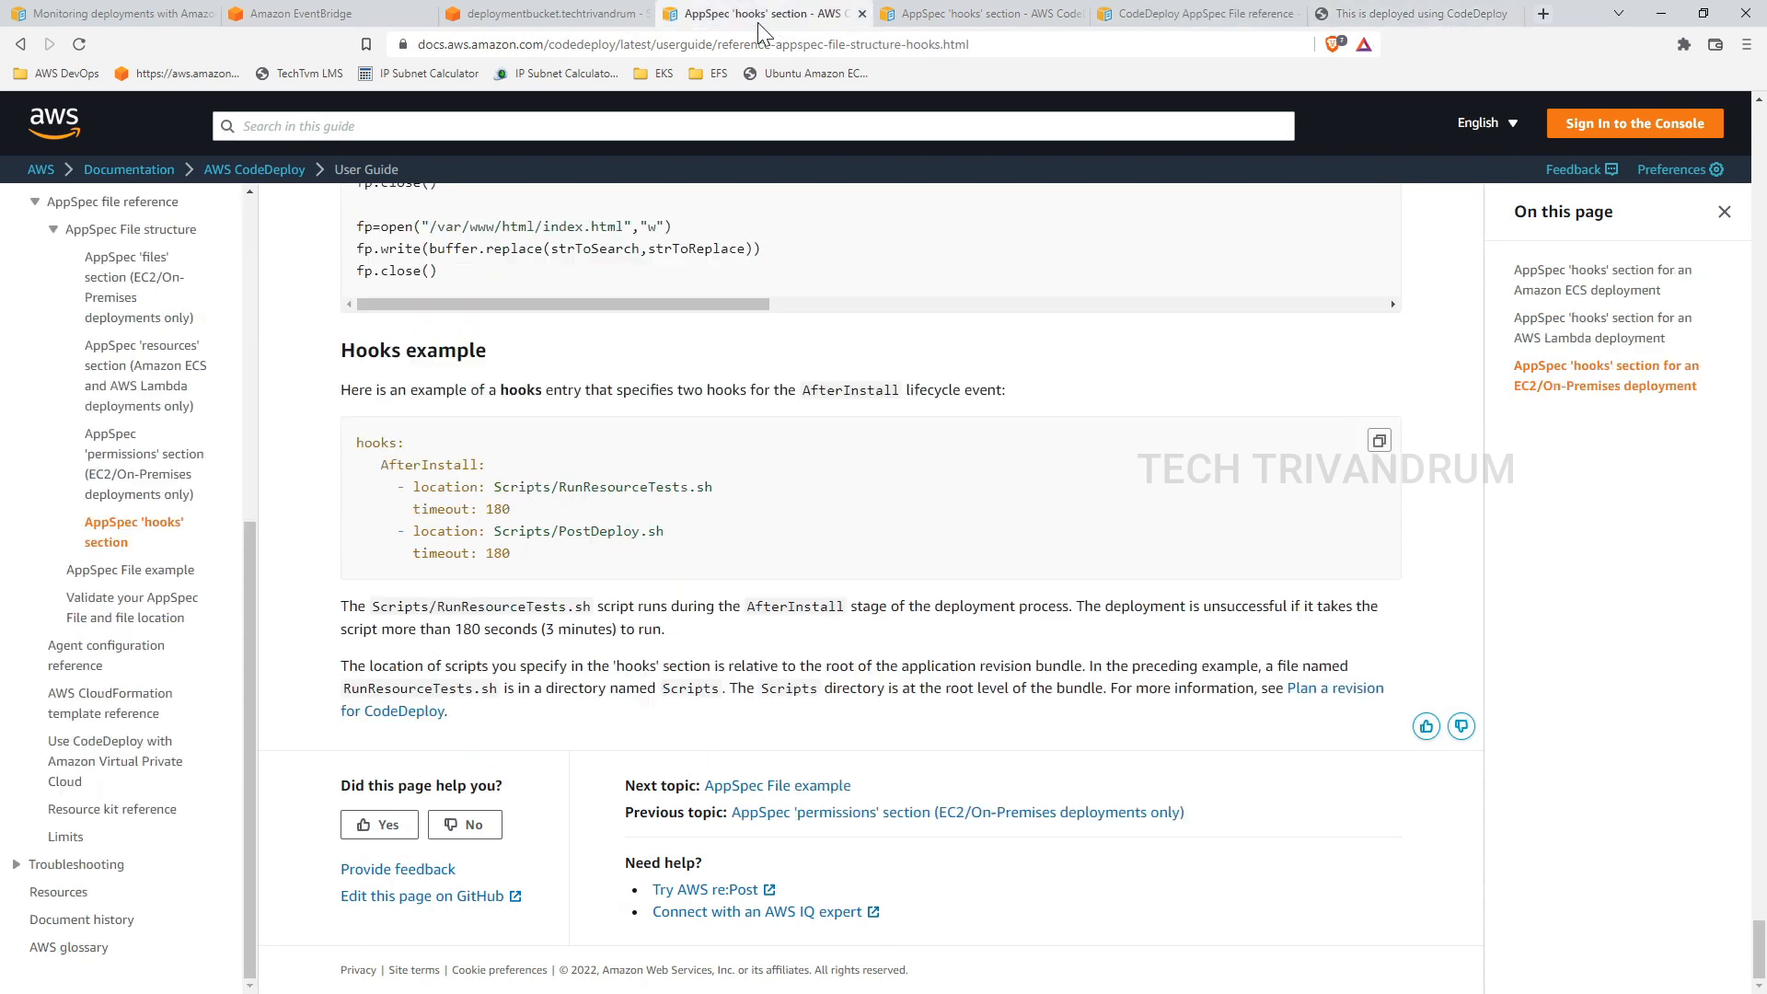
{"action": "left_click", "coordinate": [516, 15]}
{"action": "left_click", "coordinate": [368, 17]}
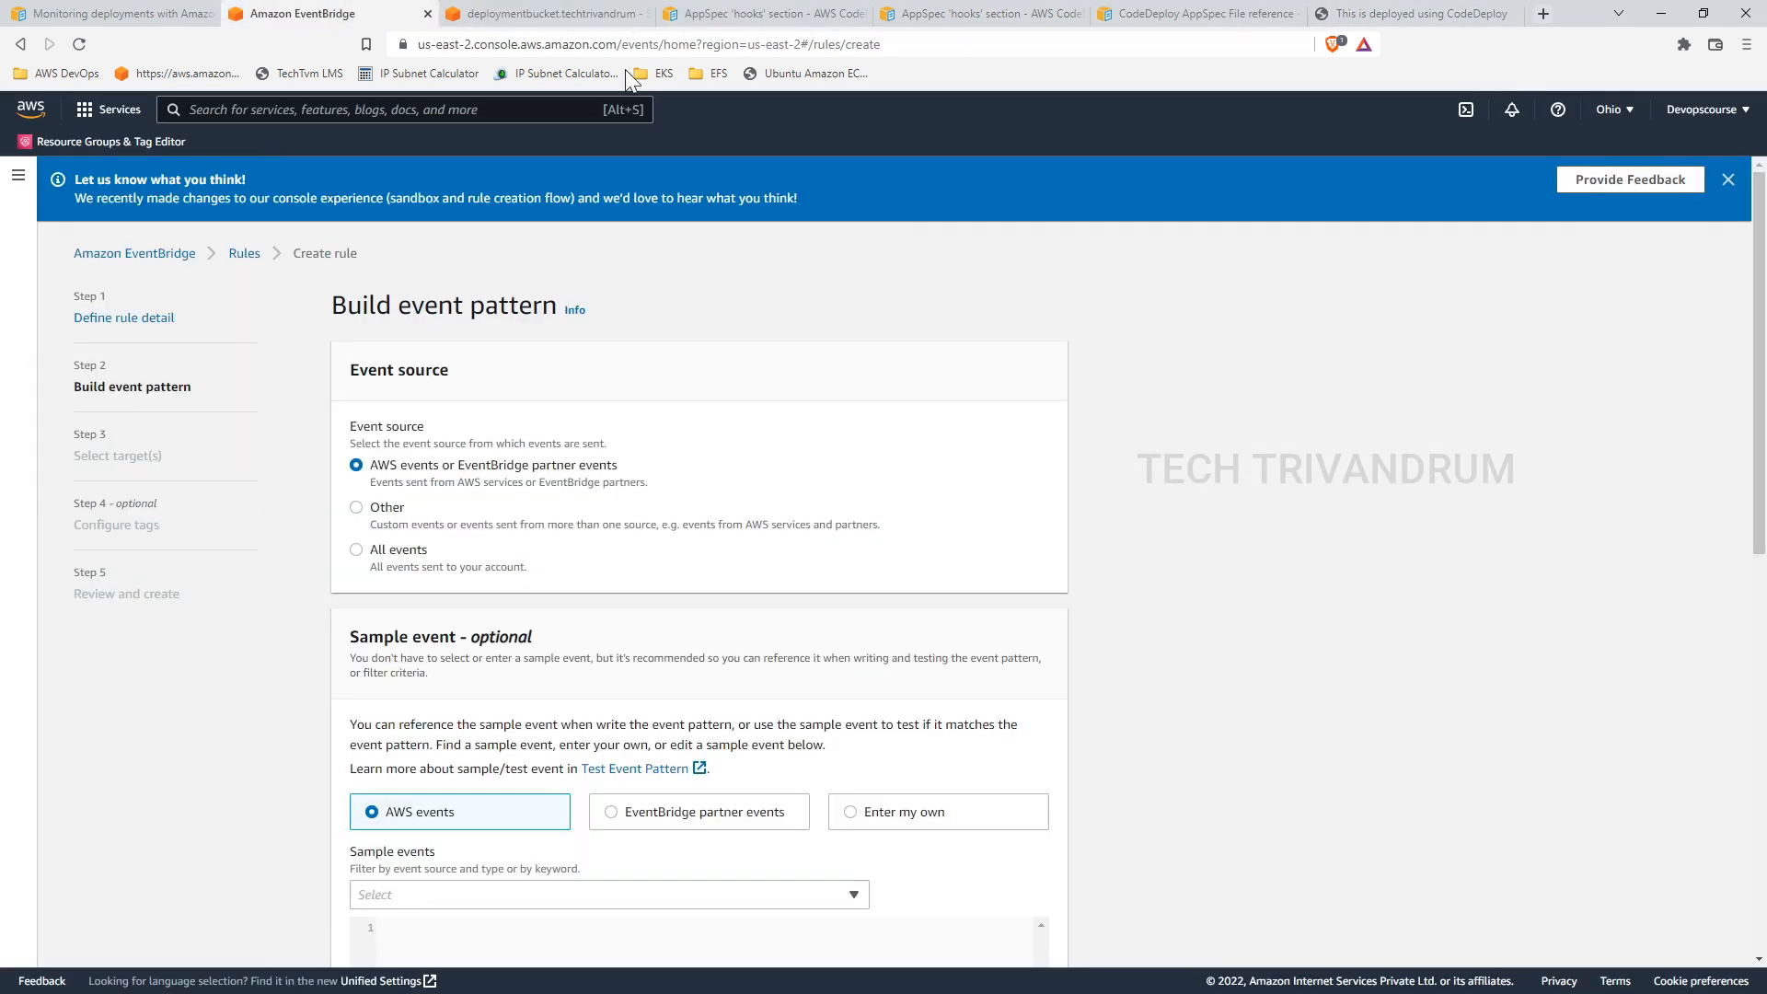
{"action": "left_click", "coordinate": [129, 14]}
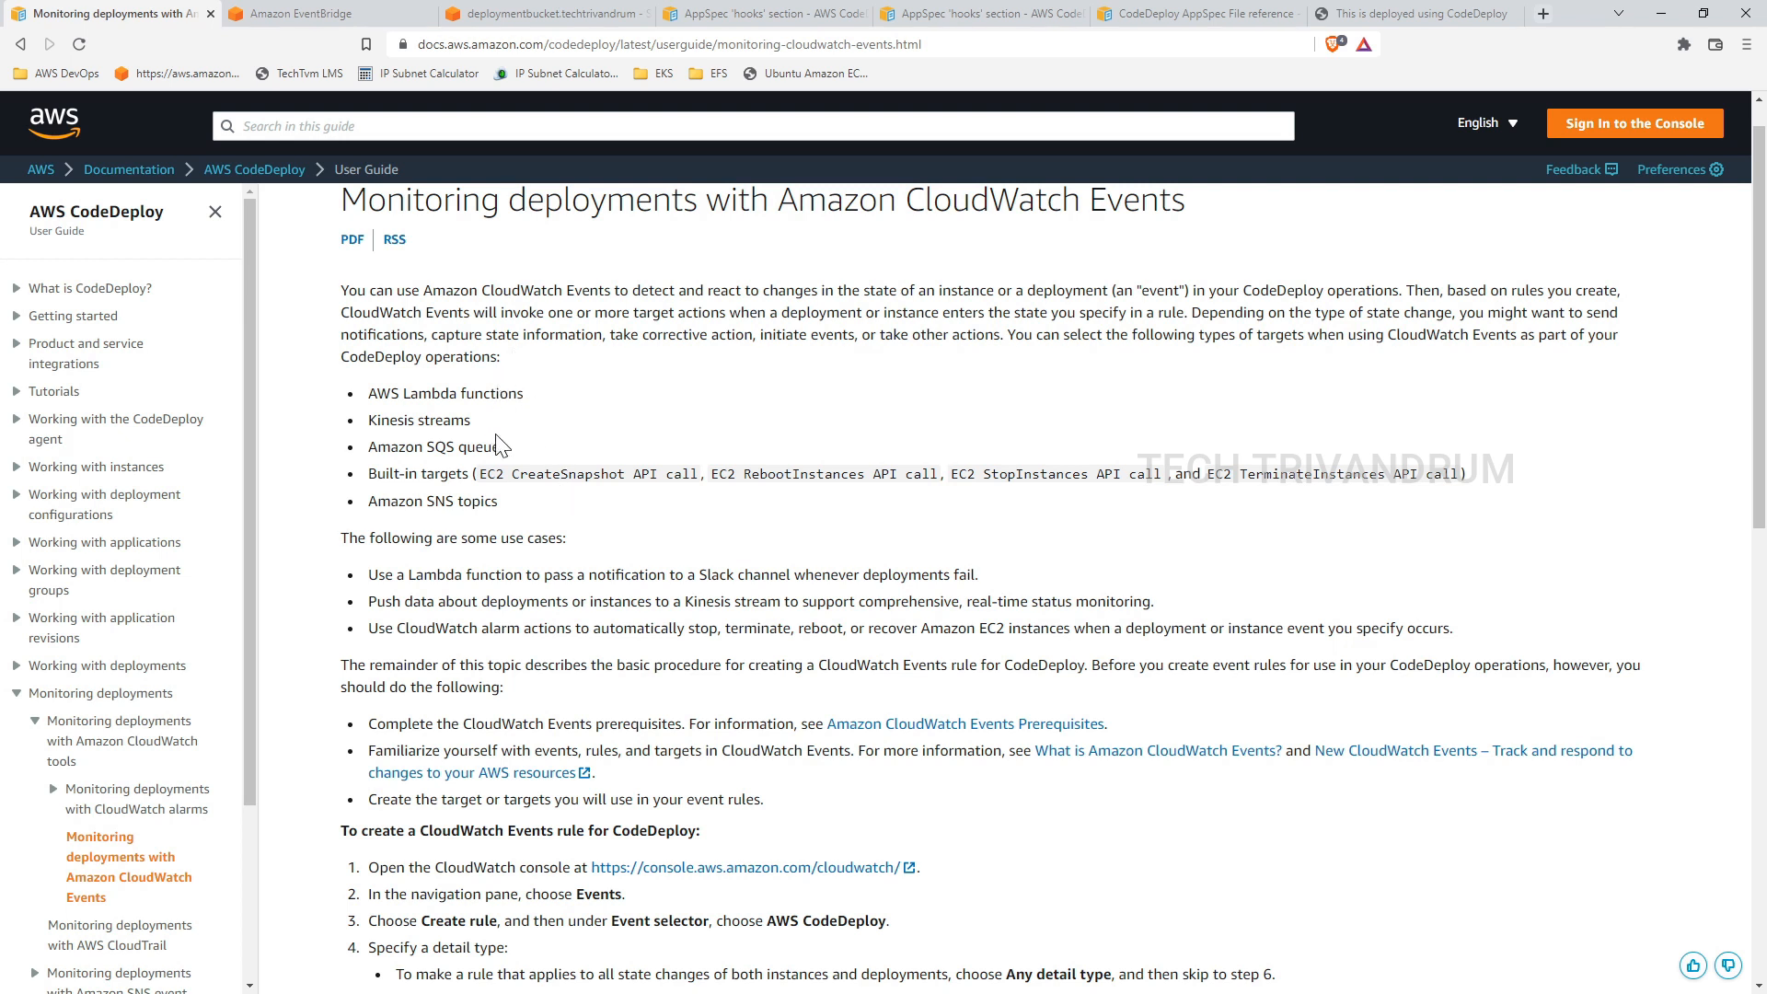
{"action": "left_click_drag", "start_coordinate": [518, 506], "coordinate": [423, 506]}
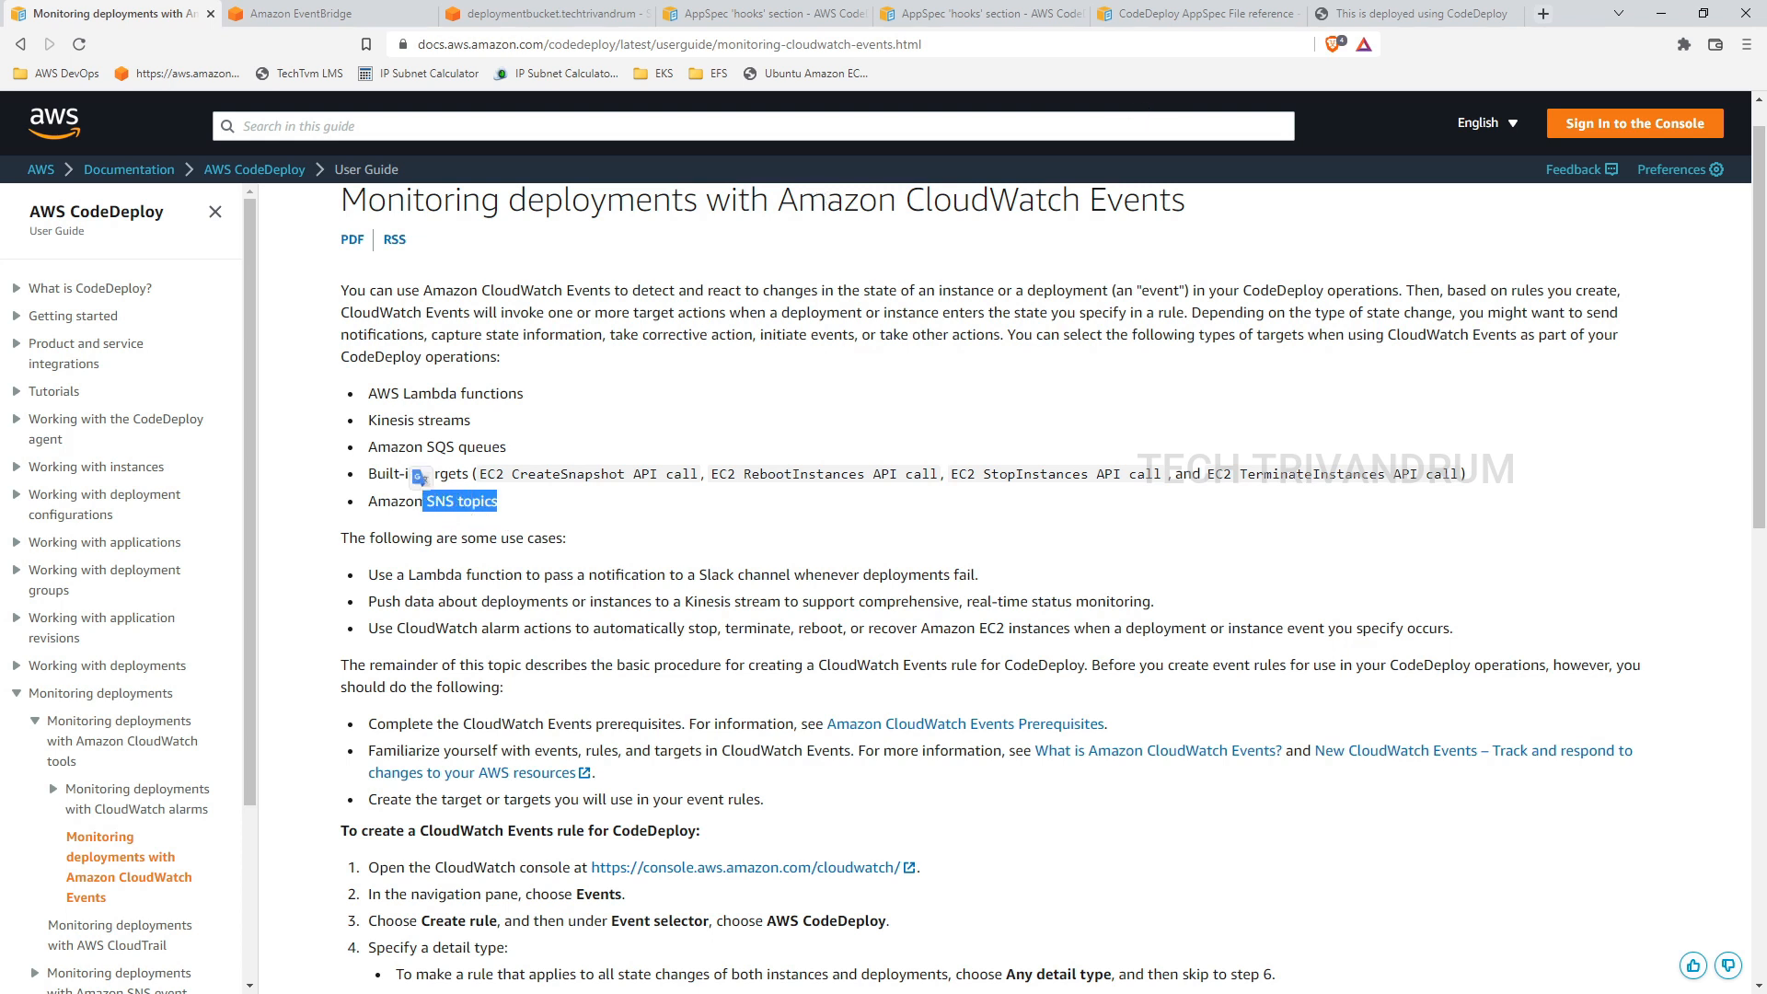
{"action": "left_click", "coordinate": [557, 401]}
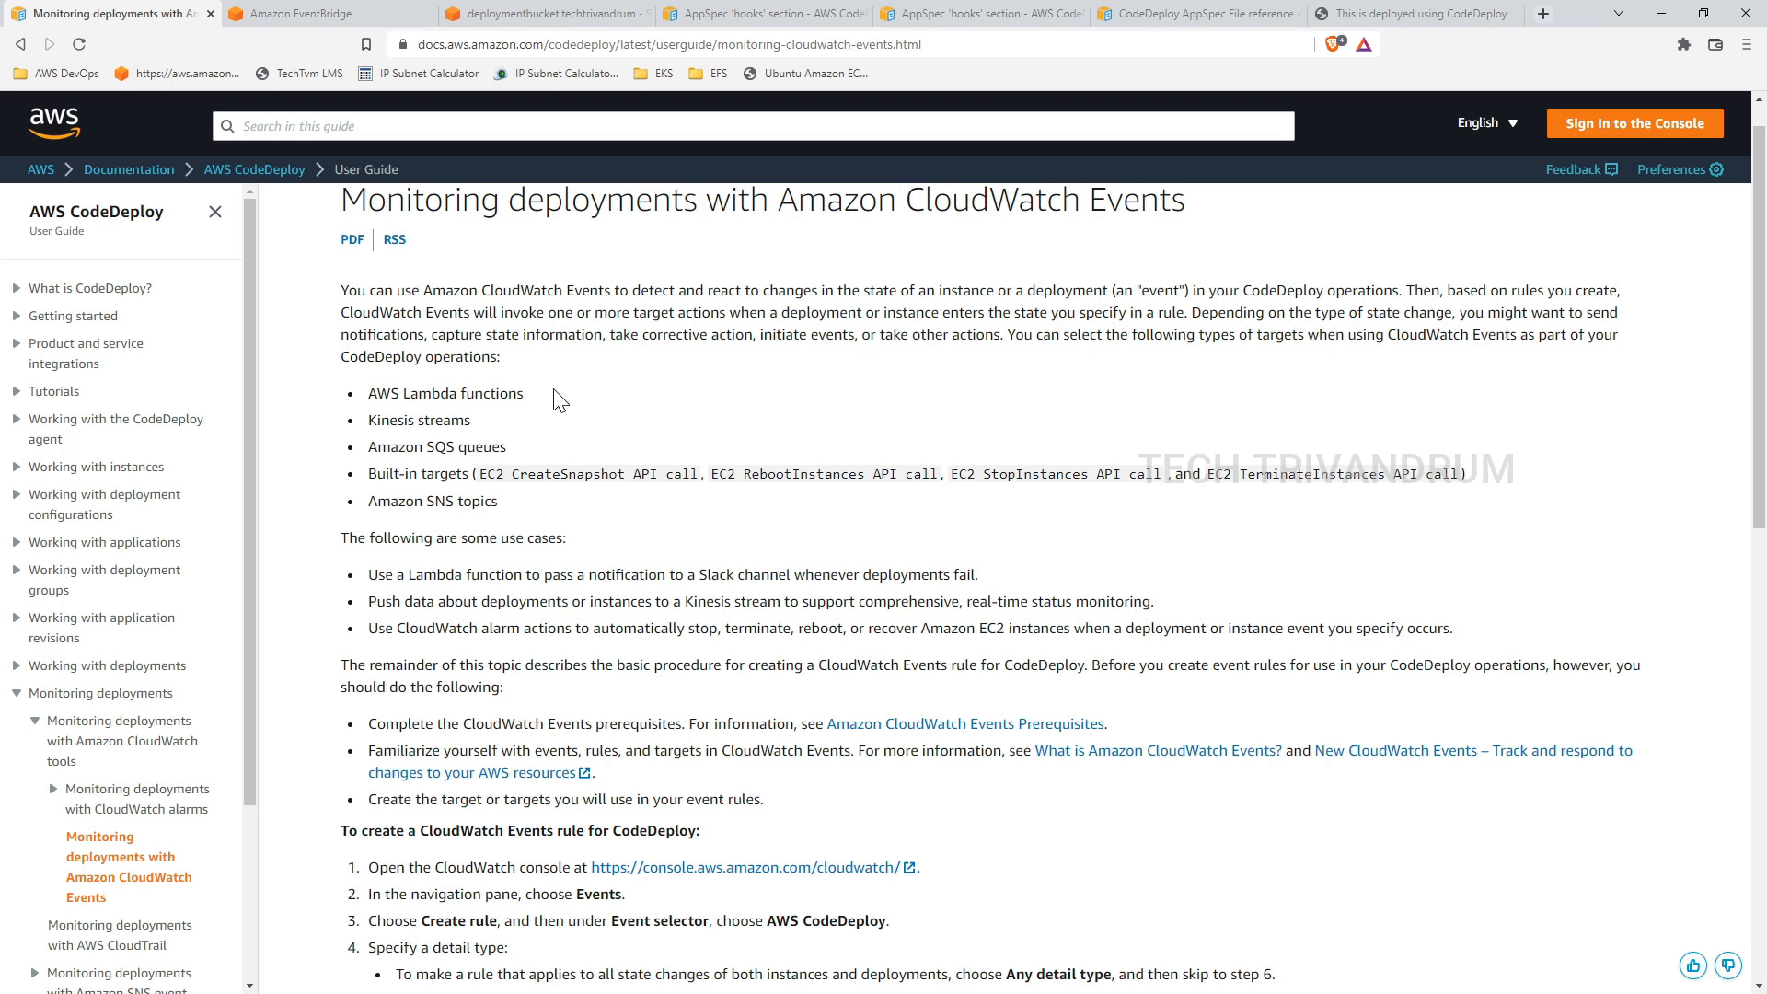
Step: Back in the EventBridge rule, set the event pattern's source to AWS services and its AWS service to CodeDeploy
{"action": "left_click", "coordinate": [408, 20]}
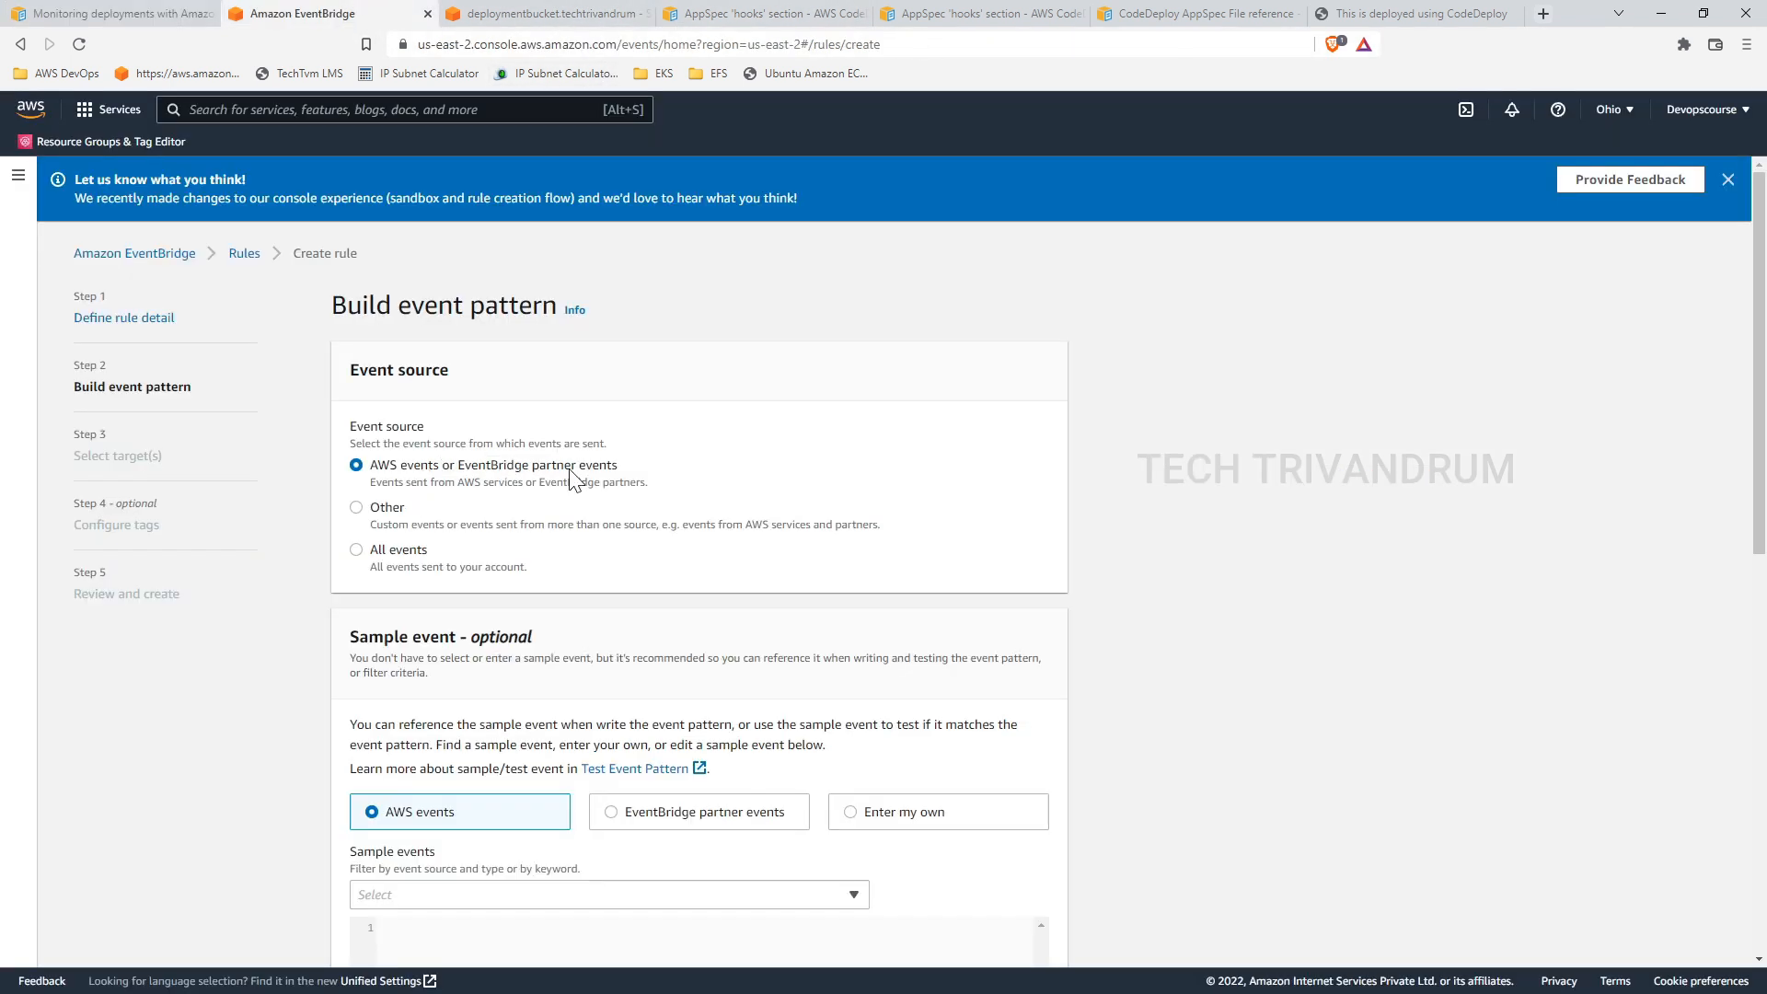
{"action": "scroll", "coordinate": [589, 474], "scroll_direction": "down", "scroll_amount": 2}
{"action": "scroll", "coordinate": [619, 480], "scroll_direction": "down", "scroll_amount": 3}
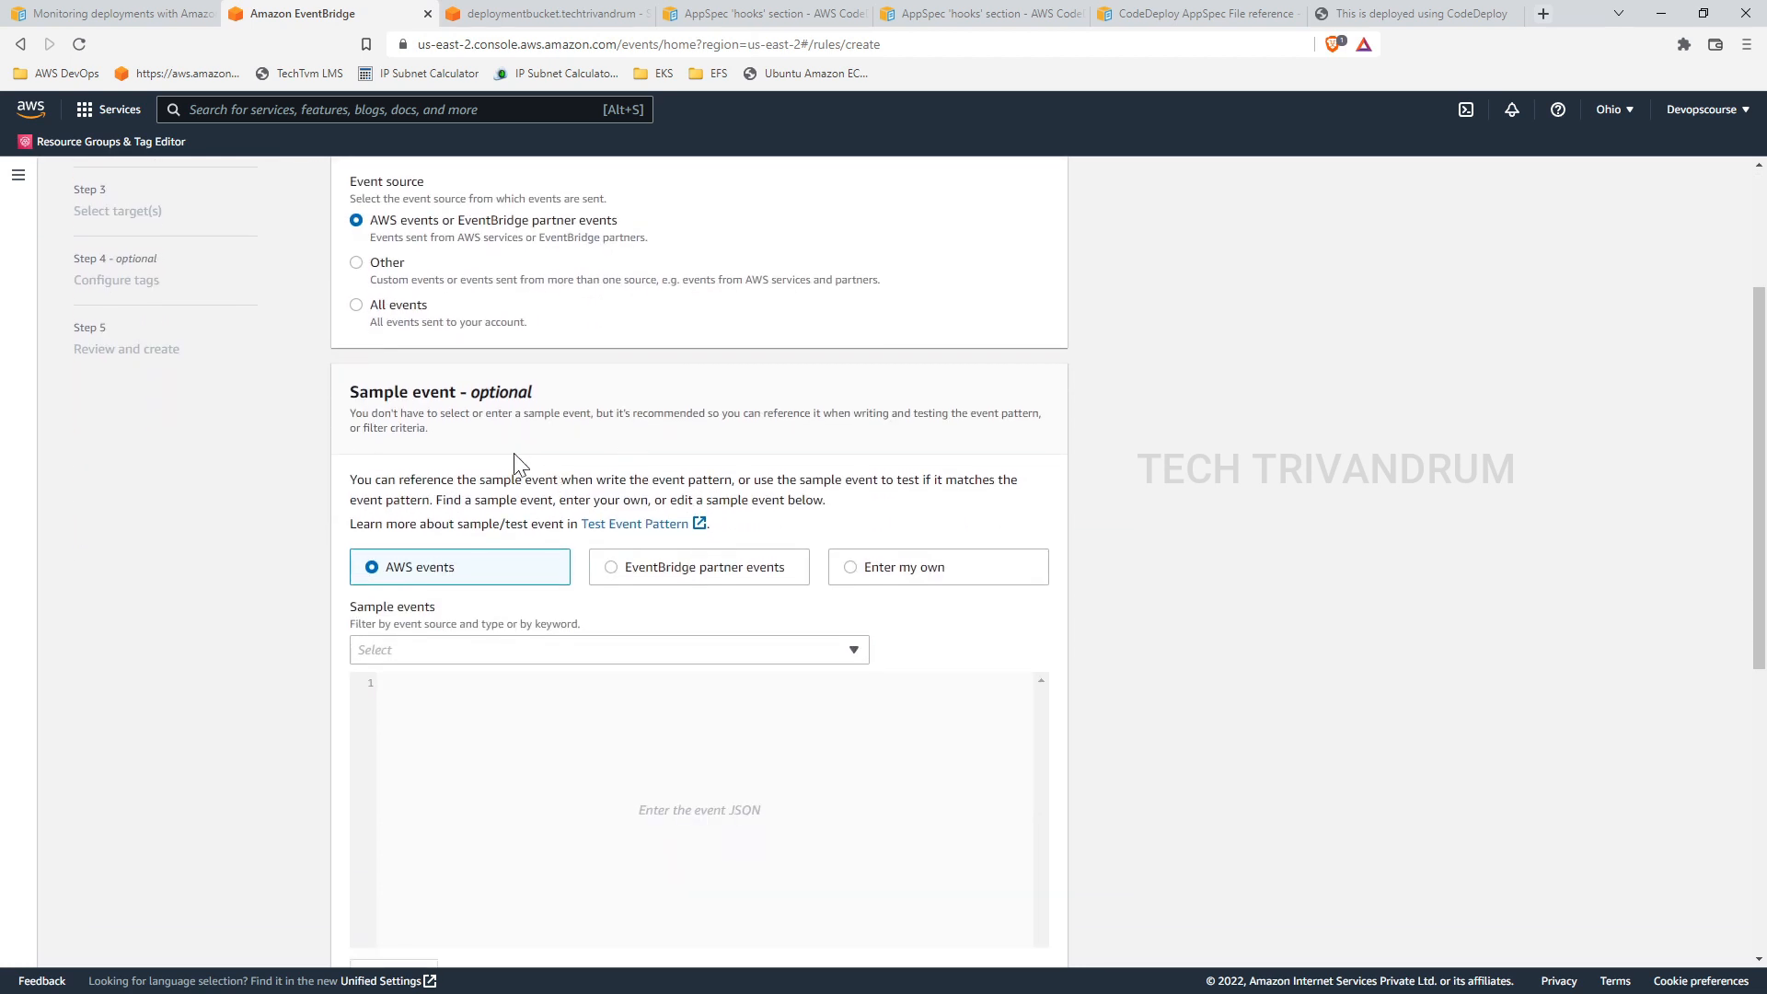
{"action": "scroll", "coordinate": [387, 440], "scroll_direction": "down", "scroll_amount": 4}
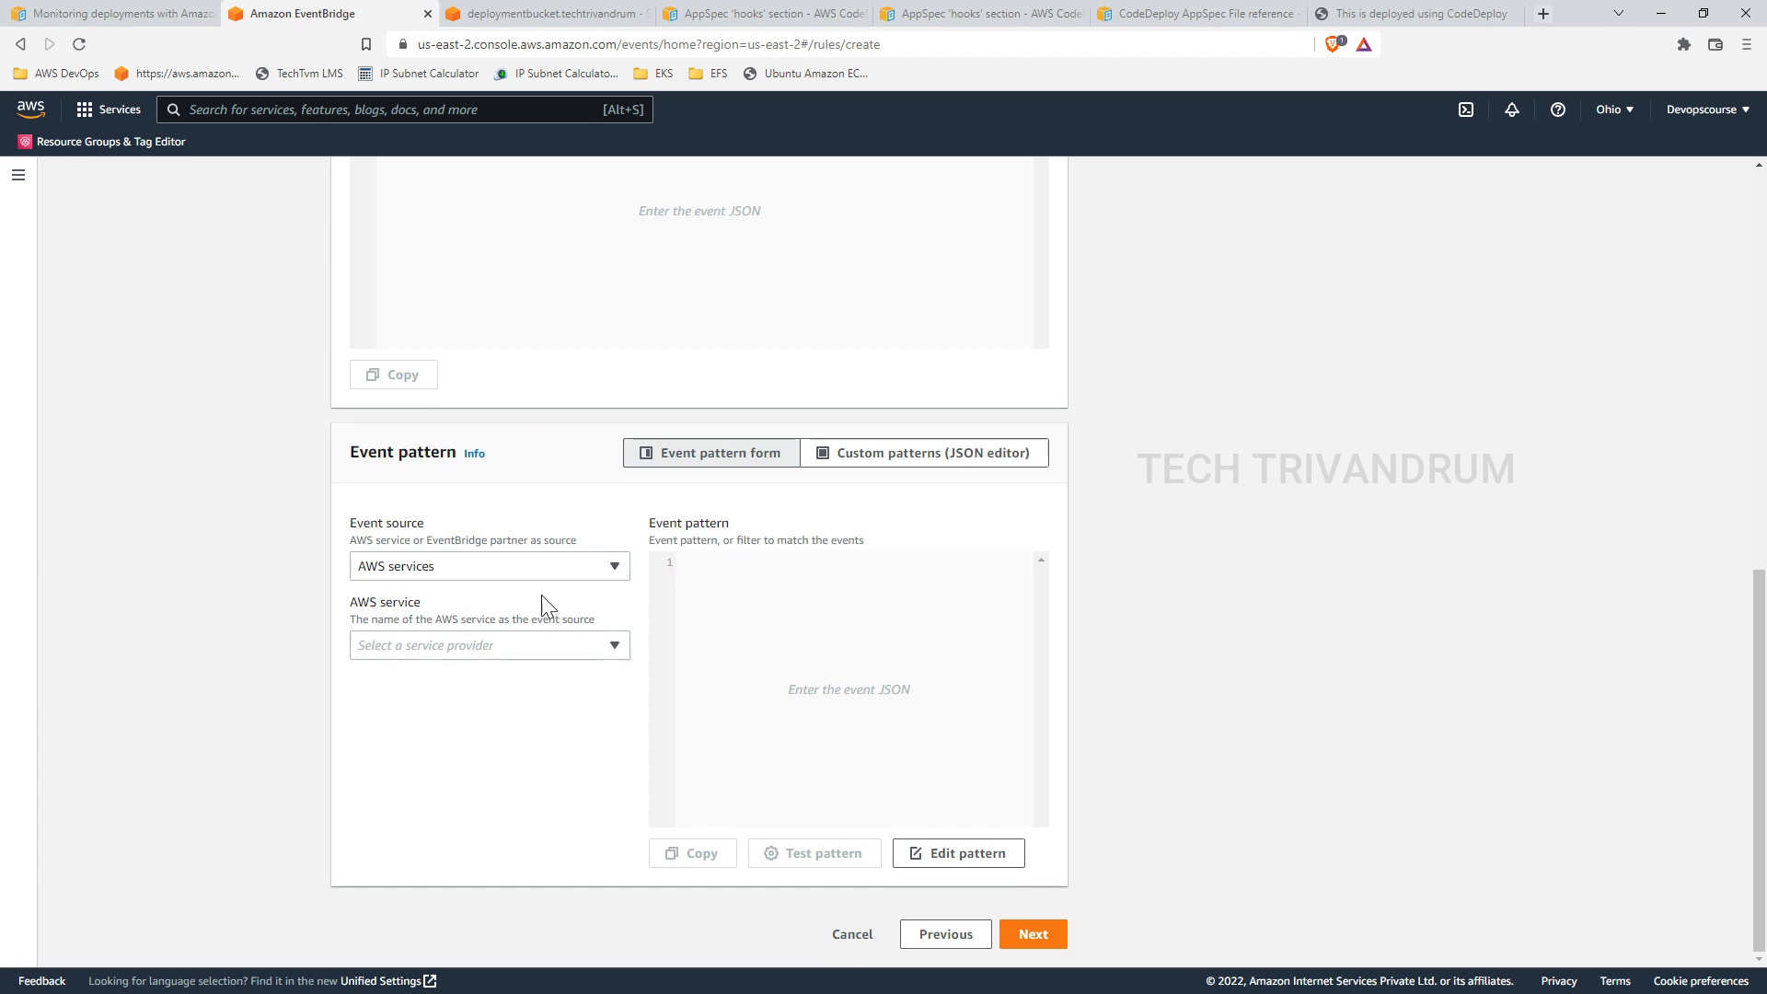
{"action": "left_click", "coordinate": [447, 580]}
{"action": "left_click", "coordinate": [446, 624]}
{"action": "left_click", "coordinate": [485, 649]}
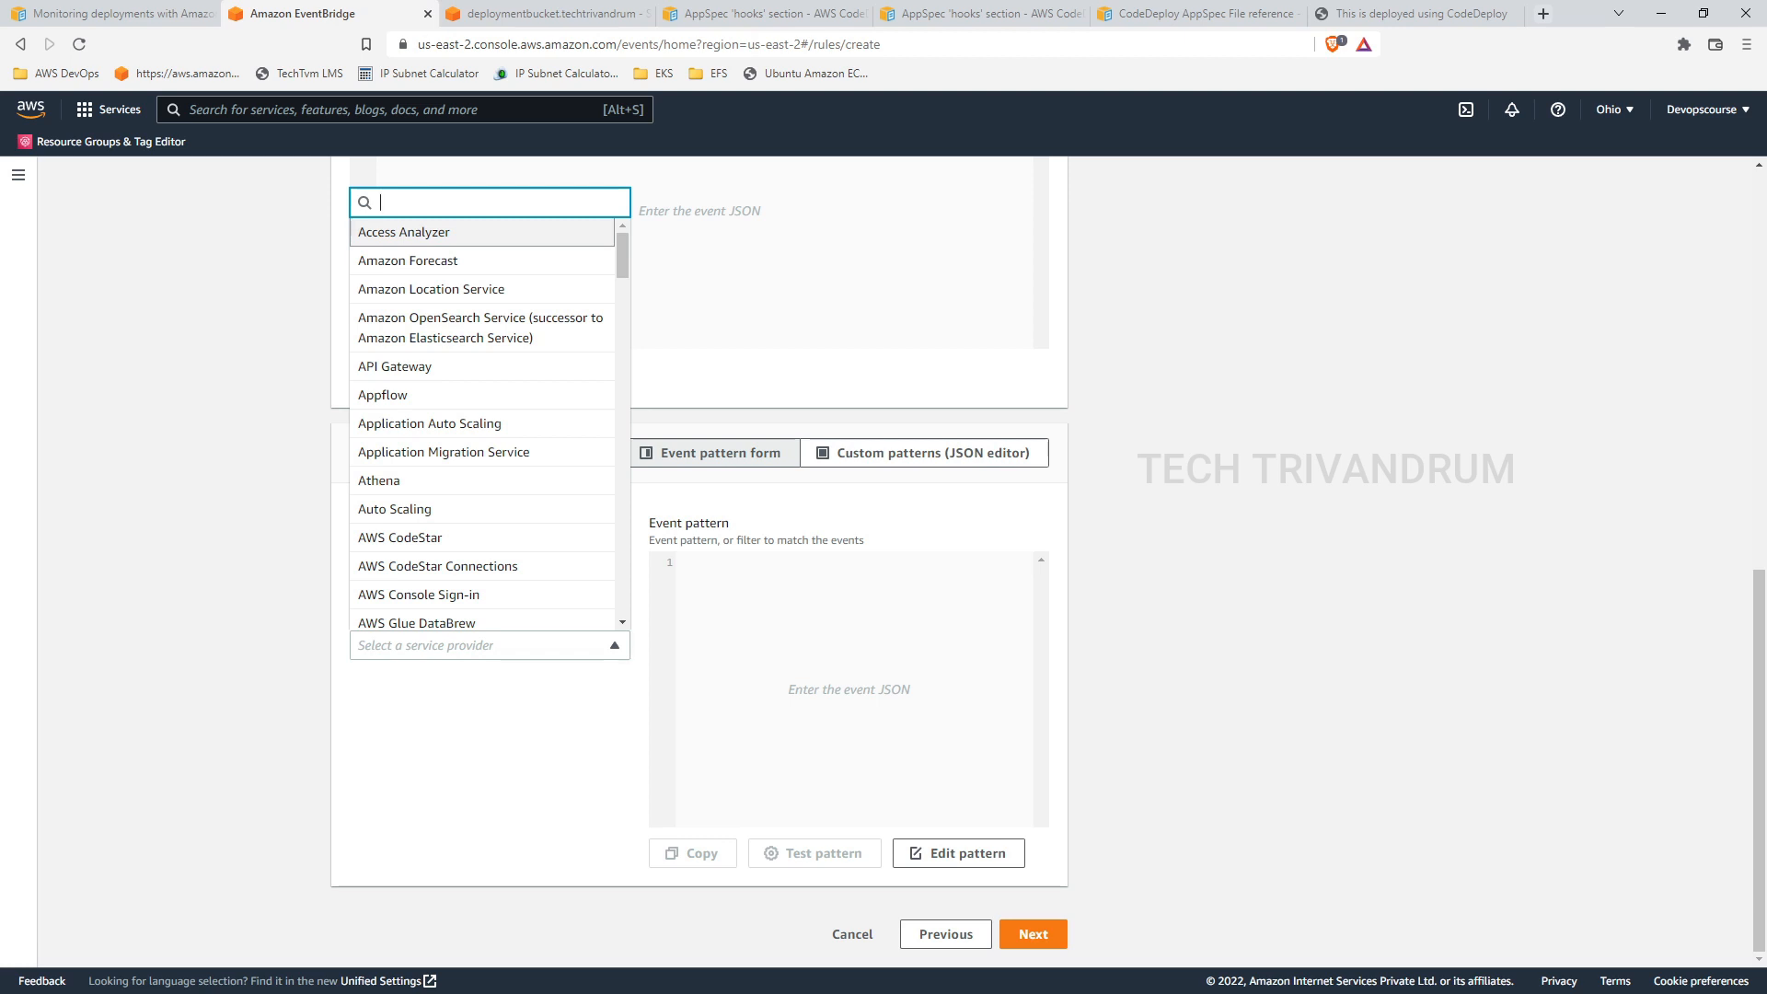
{"action": "type", "text": "Coded"}
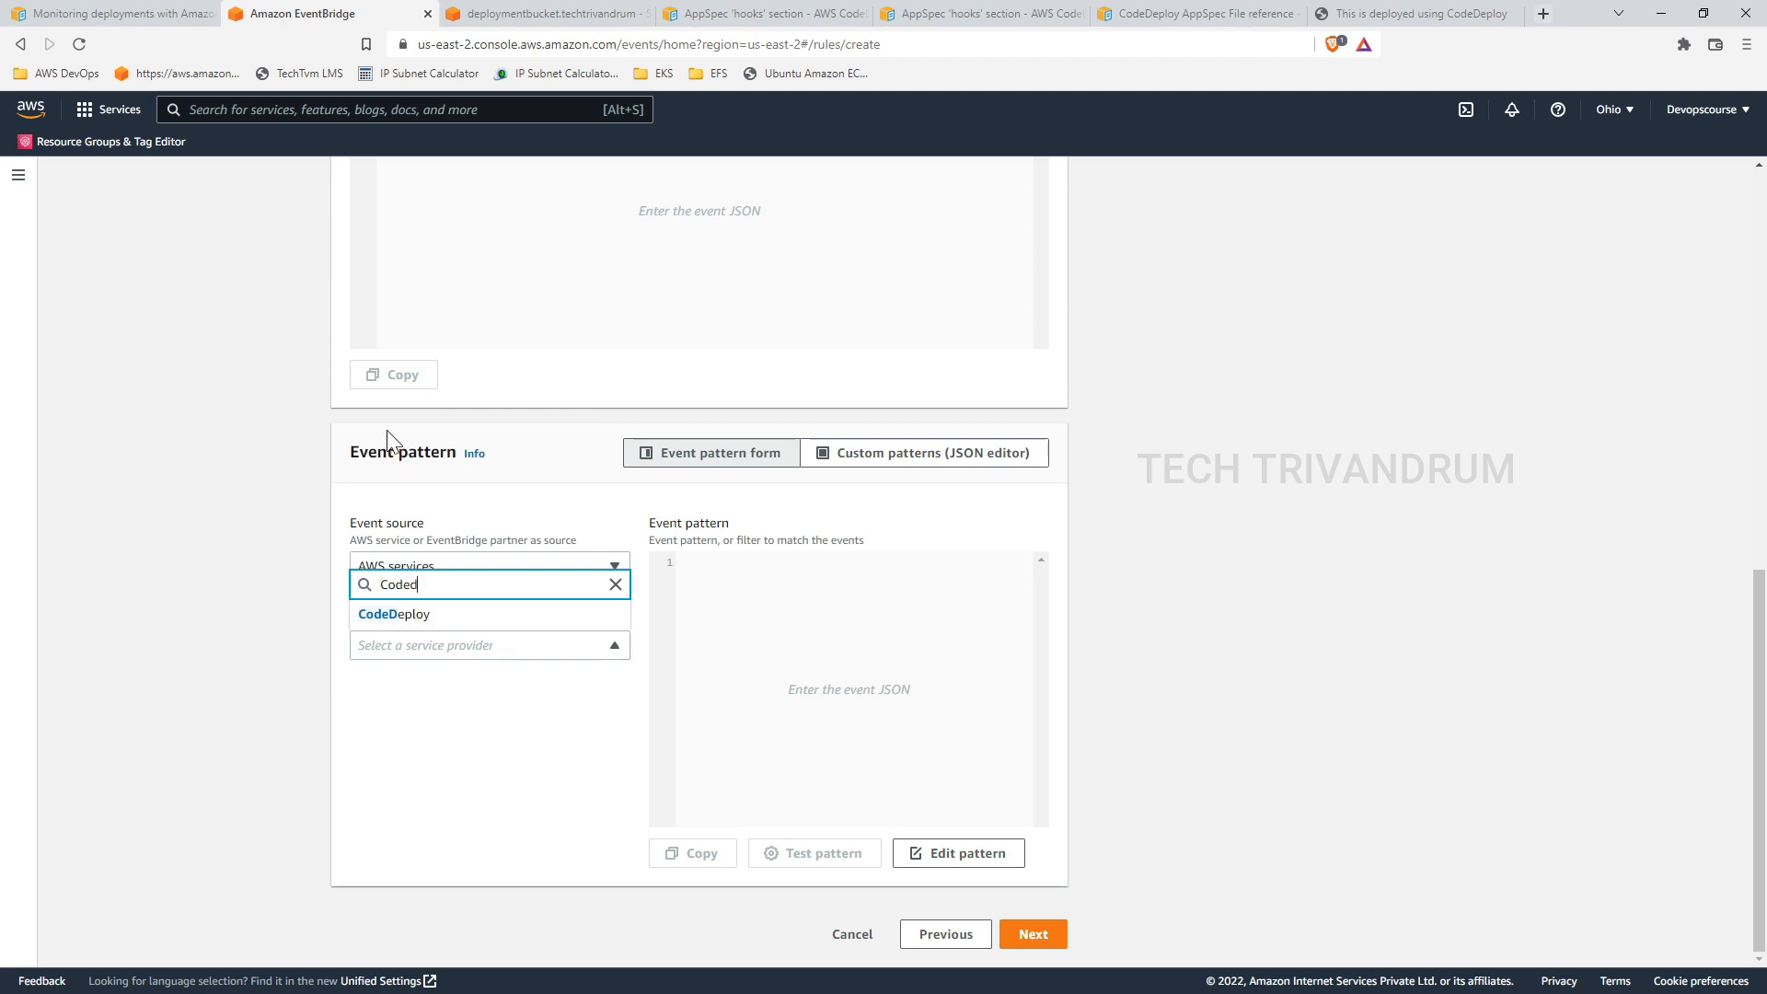
{"action": "left_click", "coordinate": [431, 615]}
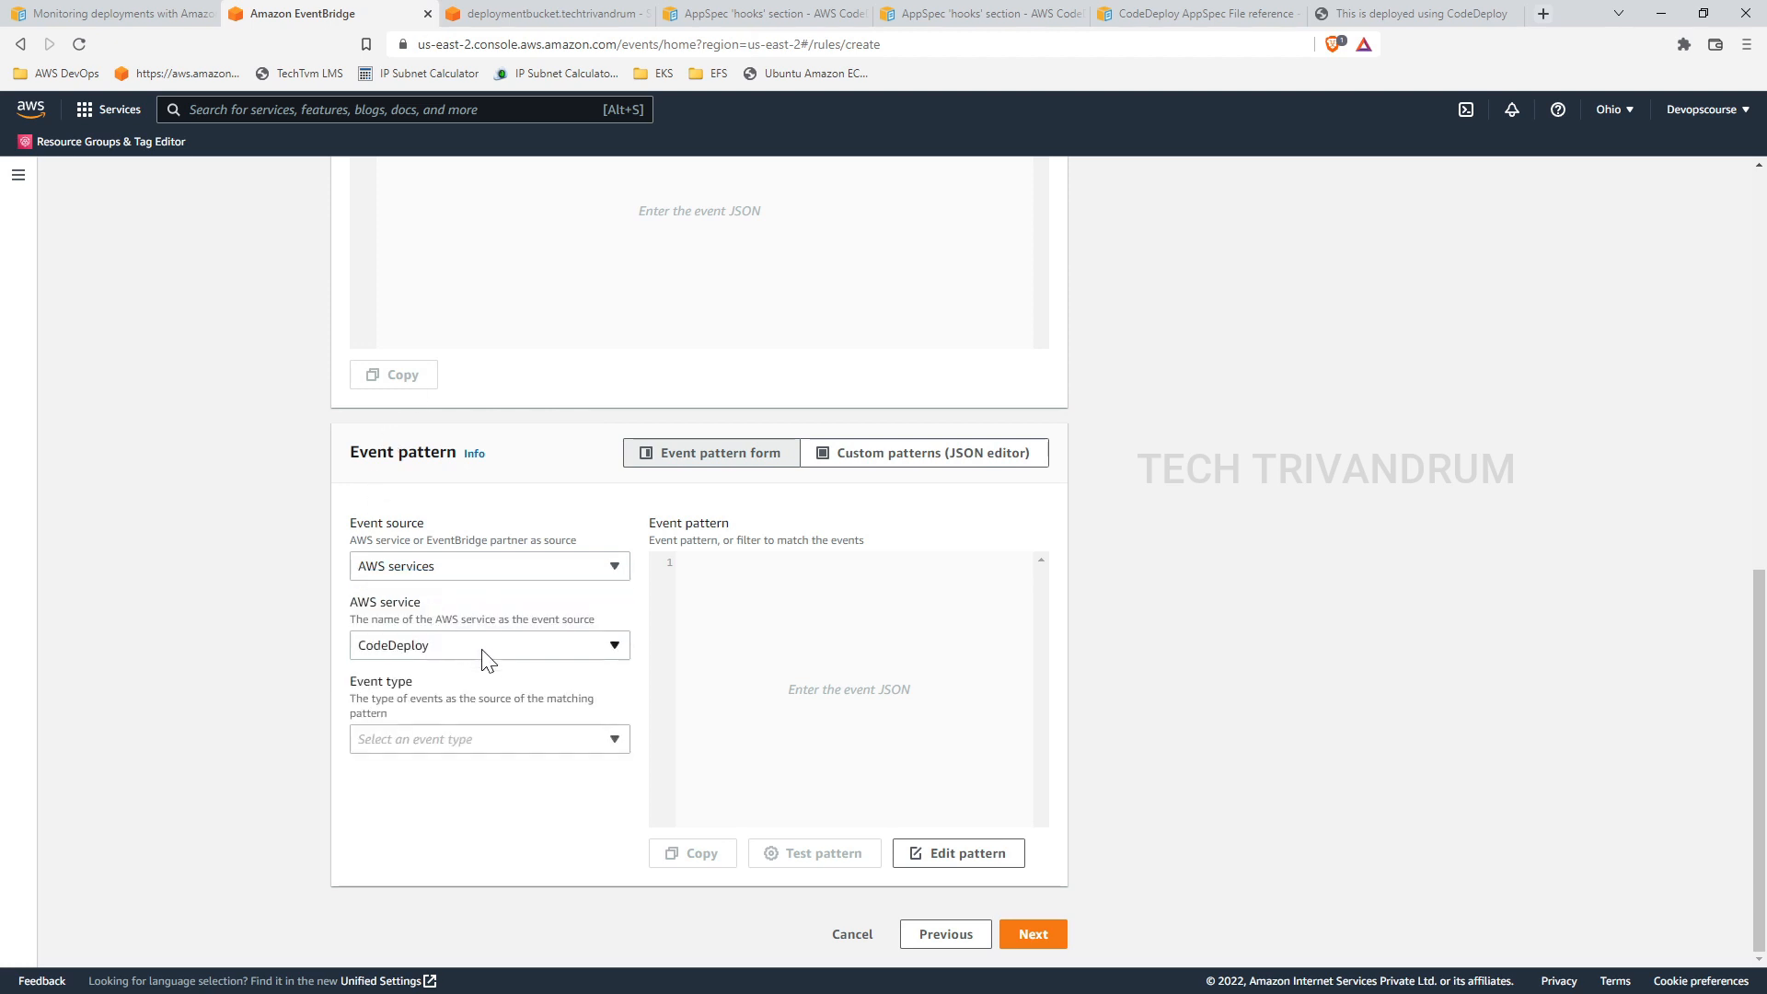
Step: Set the event type to State Change with the specific detail type CodeDeploy Deployment State-change Notification
{"action": "left_click", "coordinate": [446, 740]}
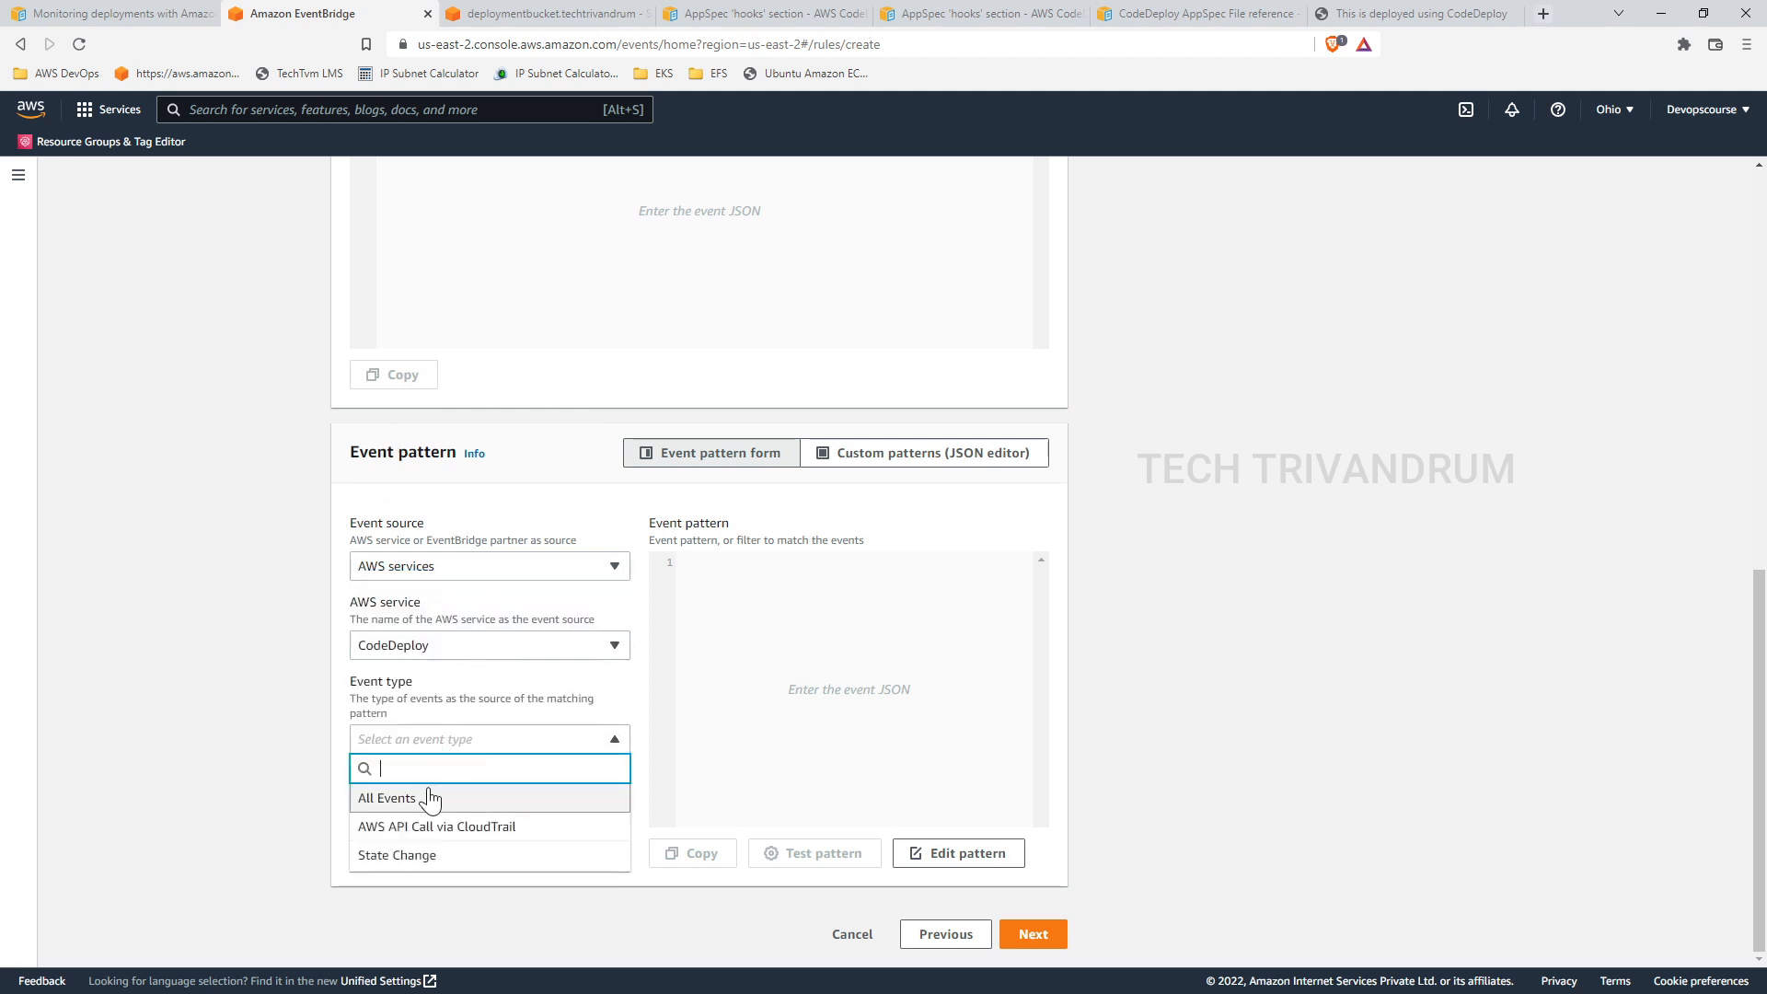
{"action": "left_click", "coordinate": [390, 861]}
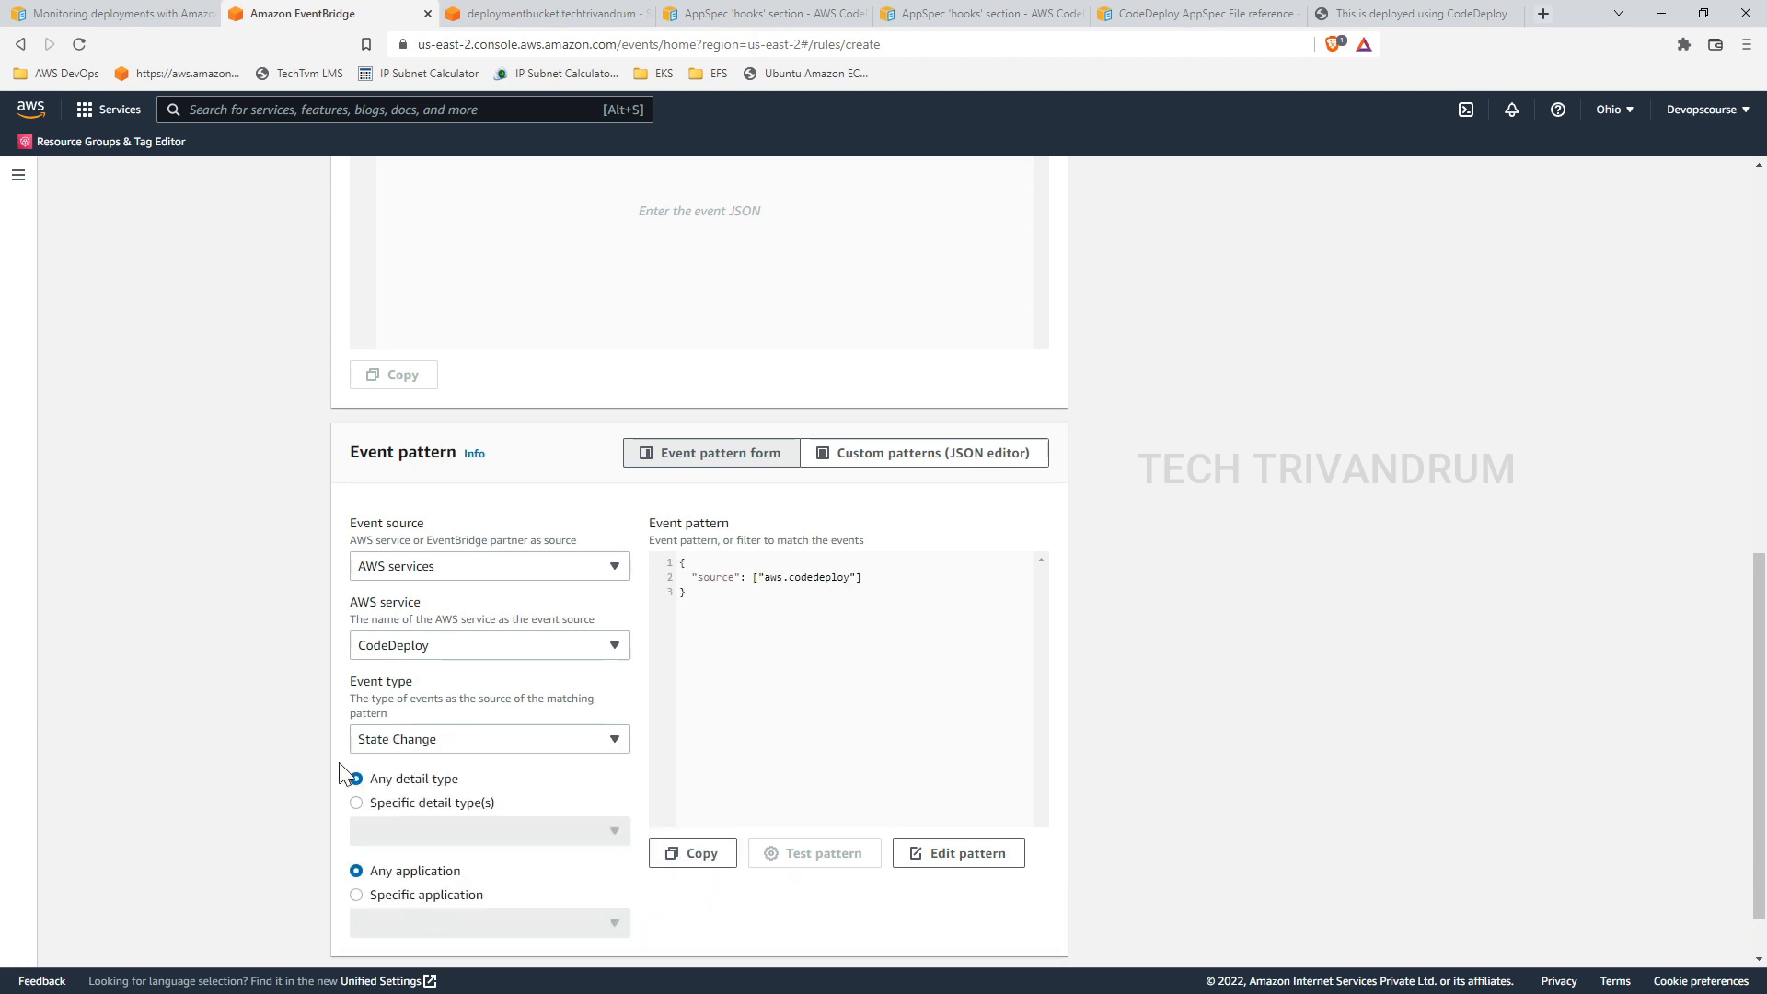
{"action": "scroll", "coordinate": [341, 774], "scroll_direction": "down", "scroll_amount": 1}
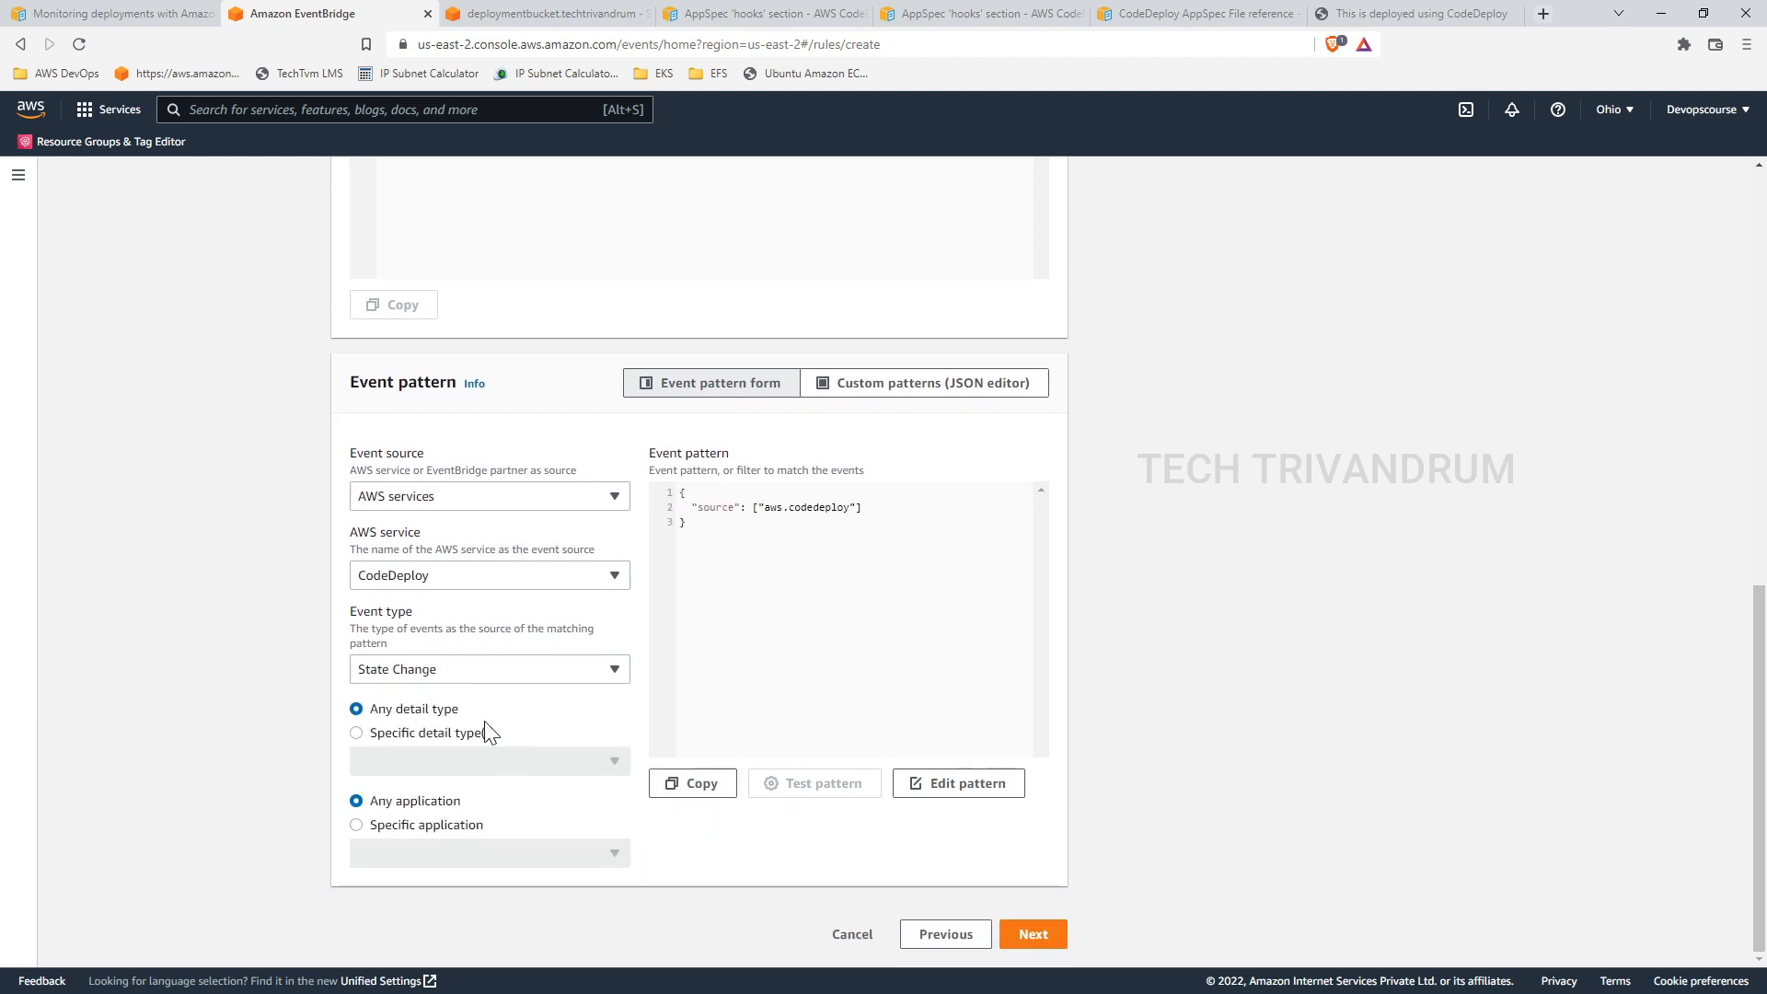
{"action": "left_click", "coordinate": [357, 734]}
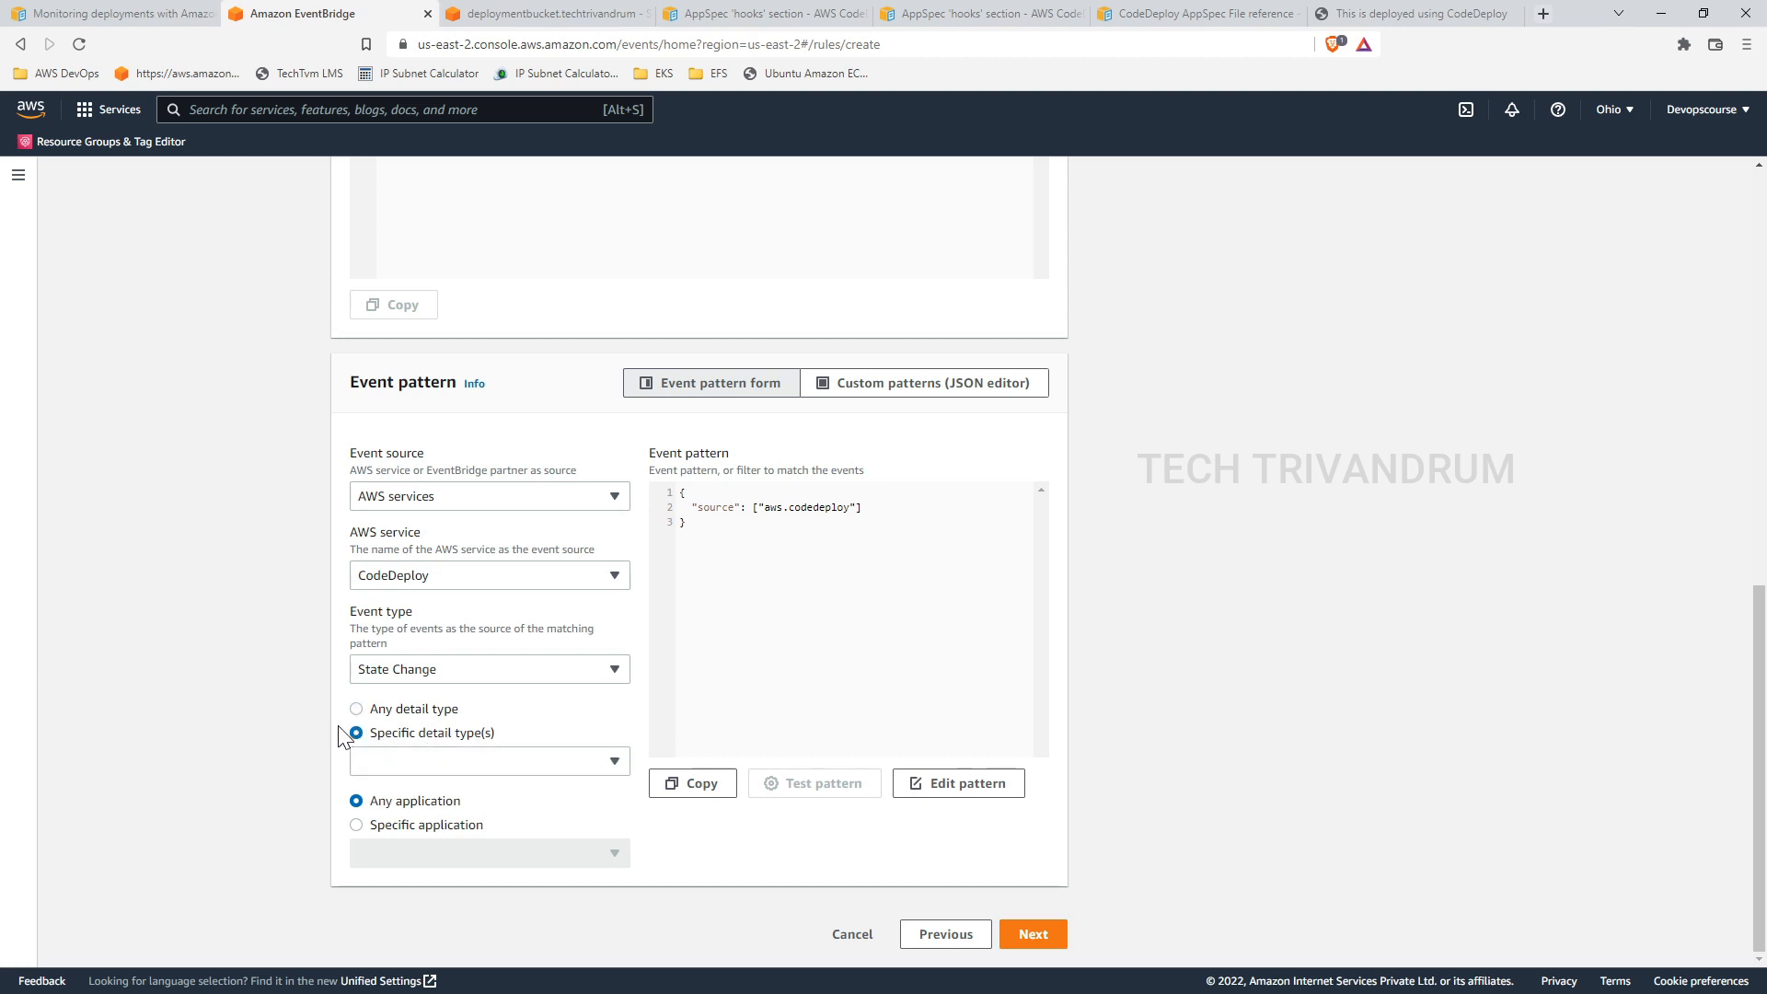
{"action": "left_click", "coordinate": [510, 764]}
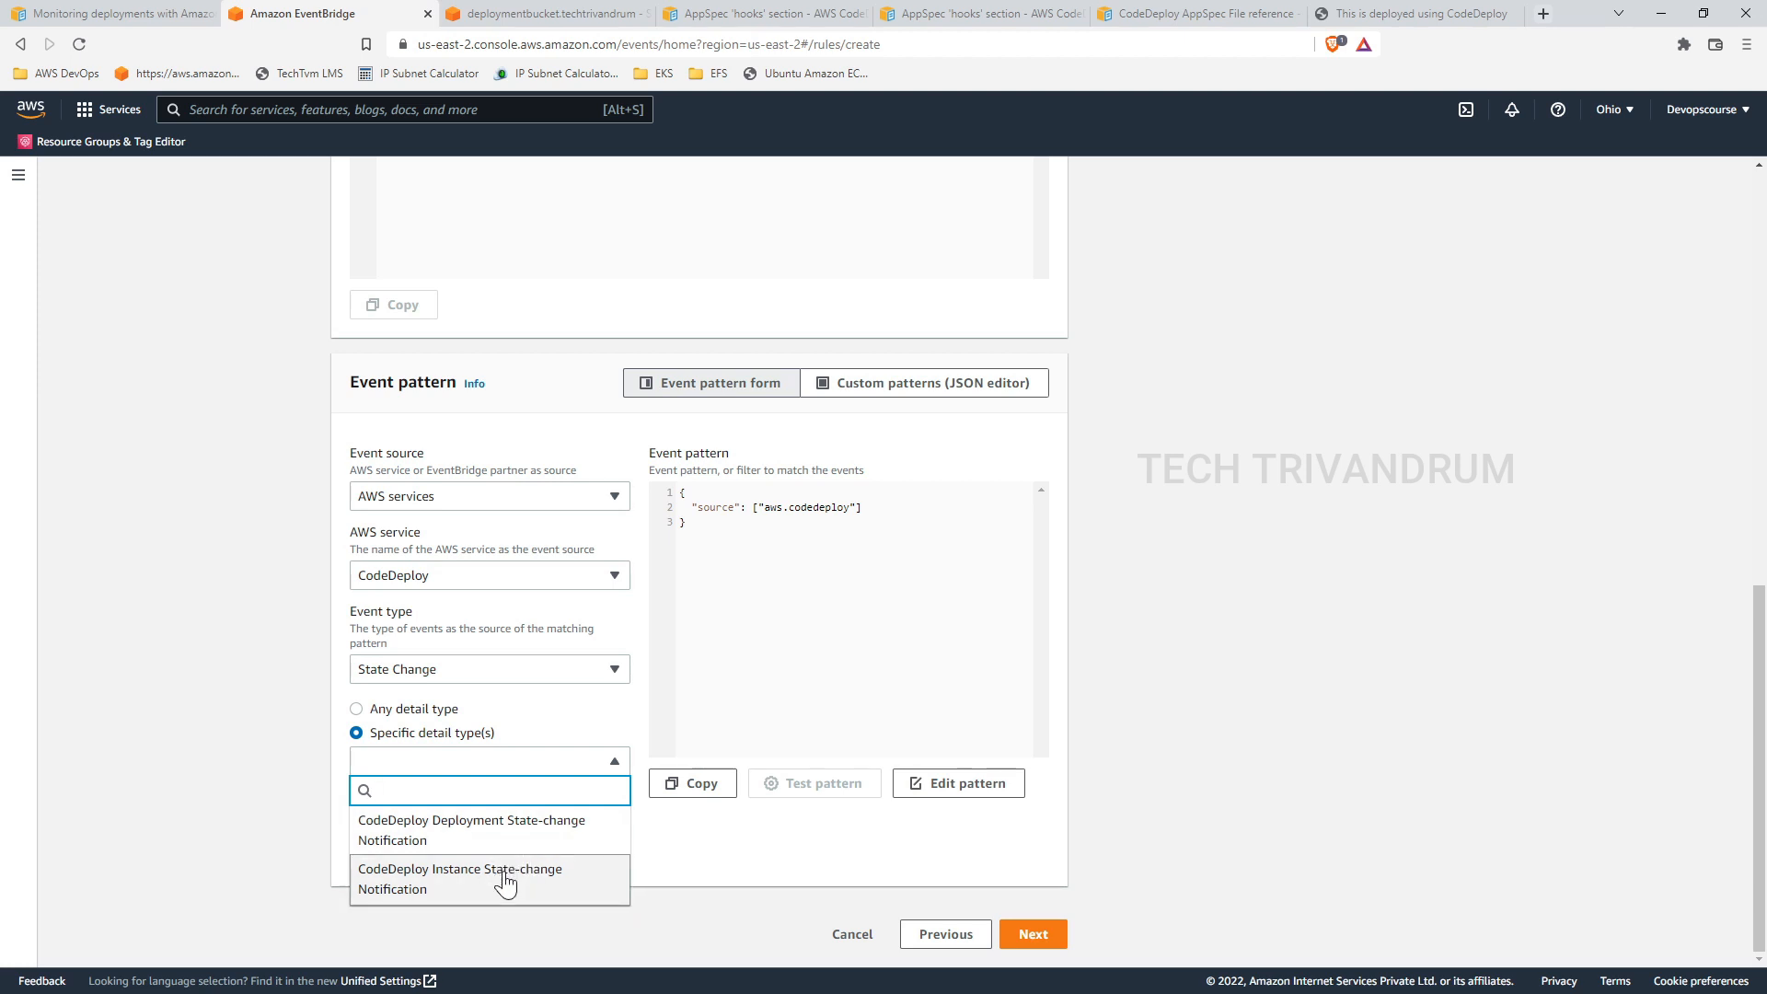
{"action": "left_click", "coordinate": [521, 831]}
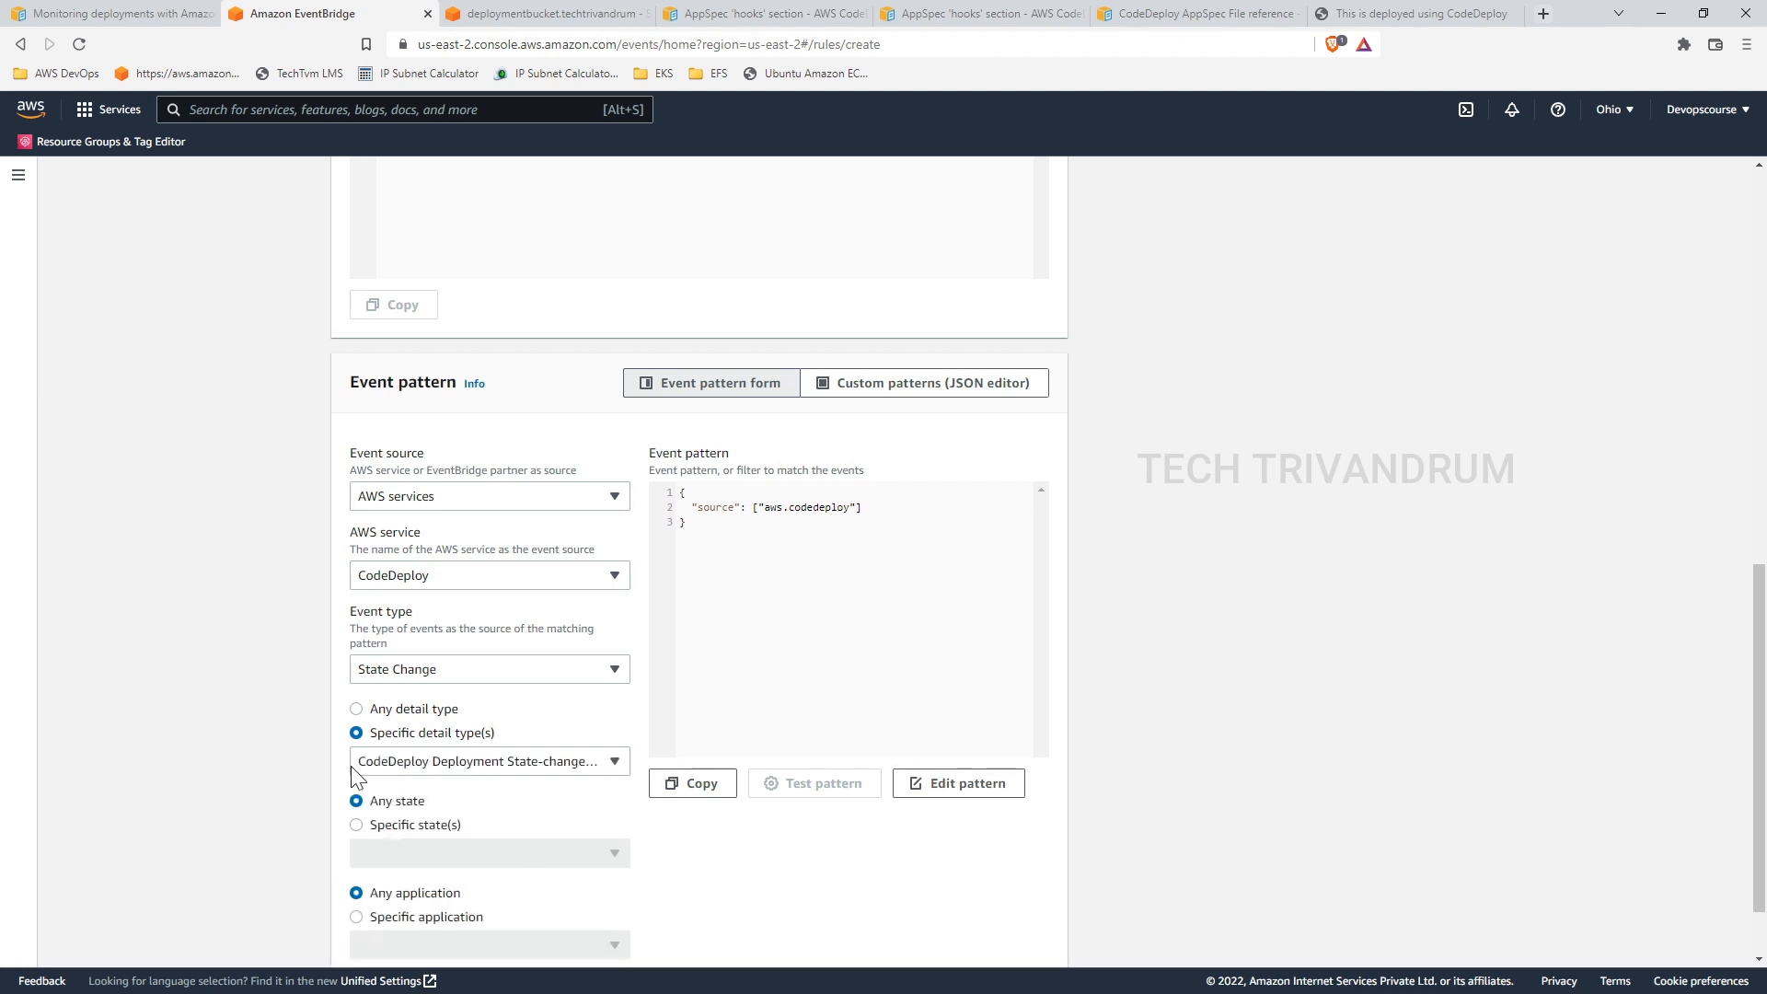
Step: Restrict the event pattern to the specific deployment state FAILURE
{"action": "scroll", "coordinate": [201, 709], "scroll_direction": "down", "scroll_amount": 1}
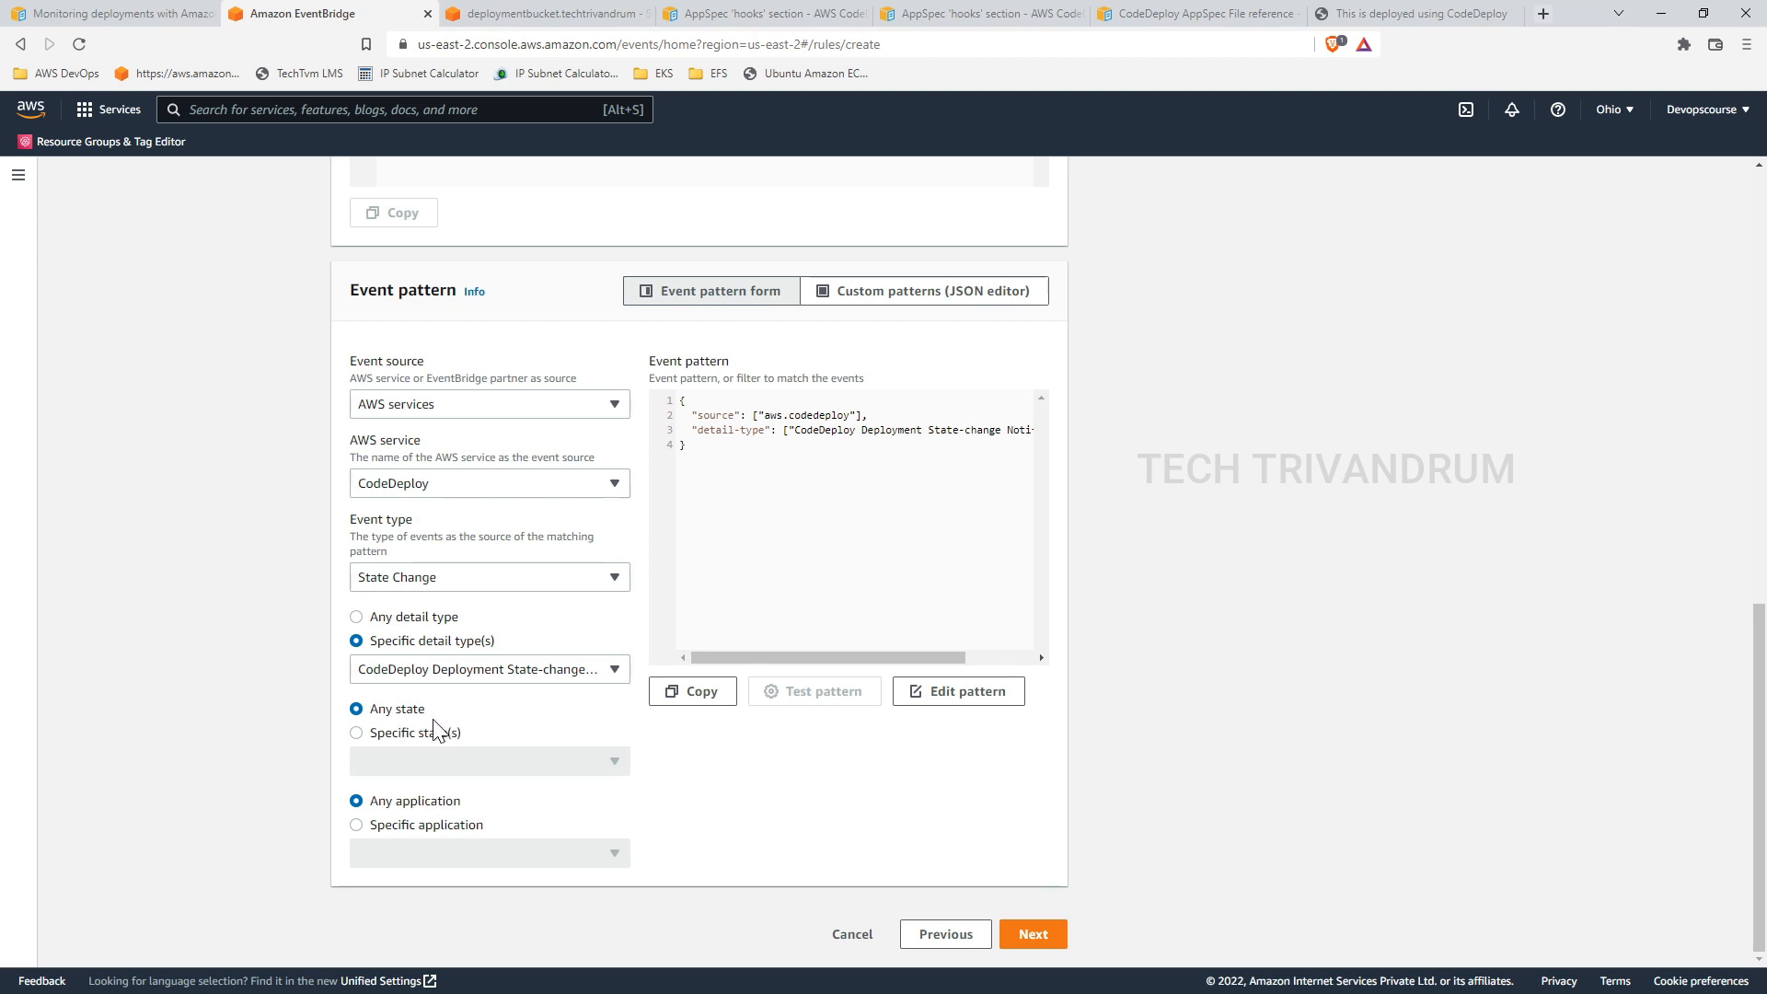
{"action": "left_click", "coordinate": [358, 734]}
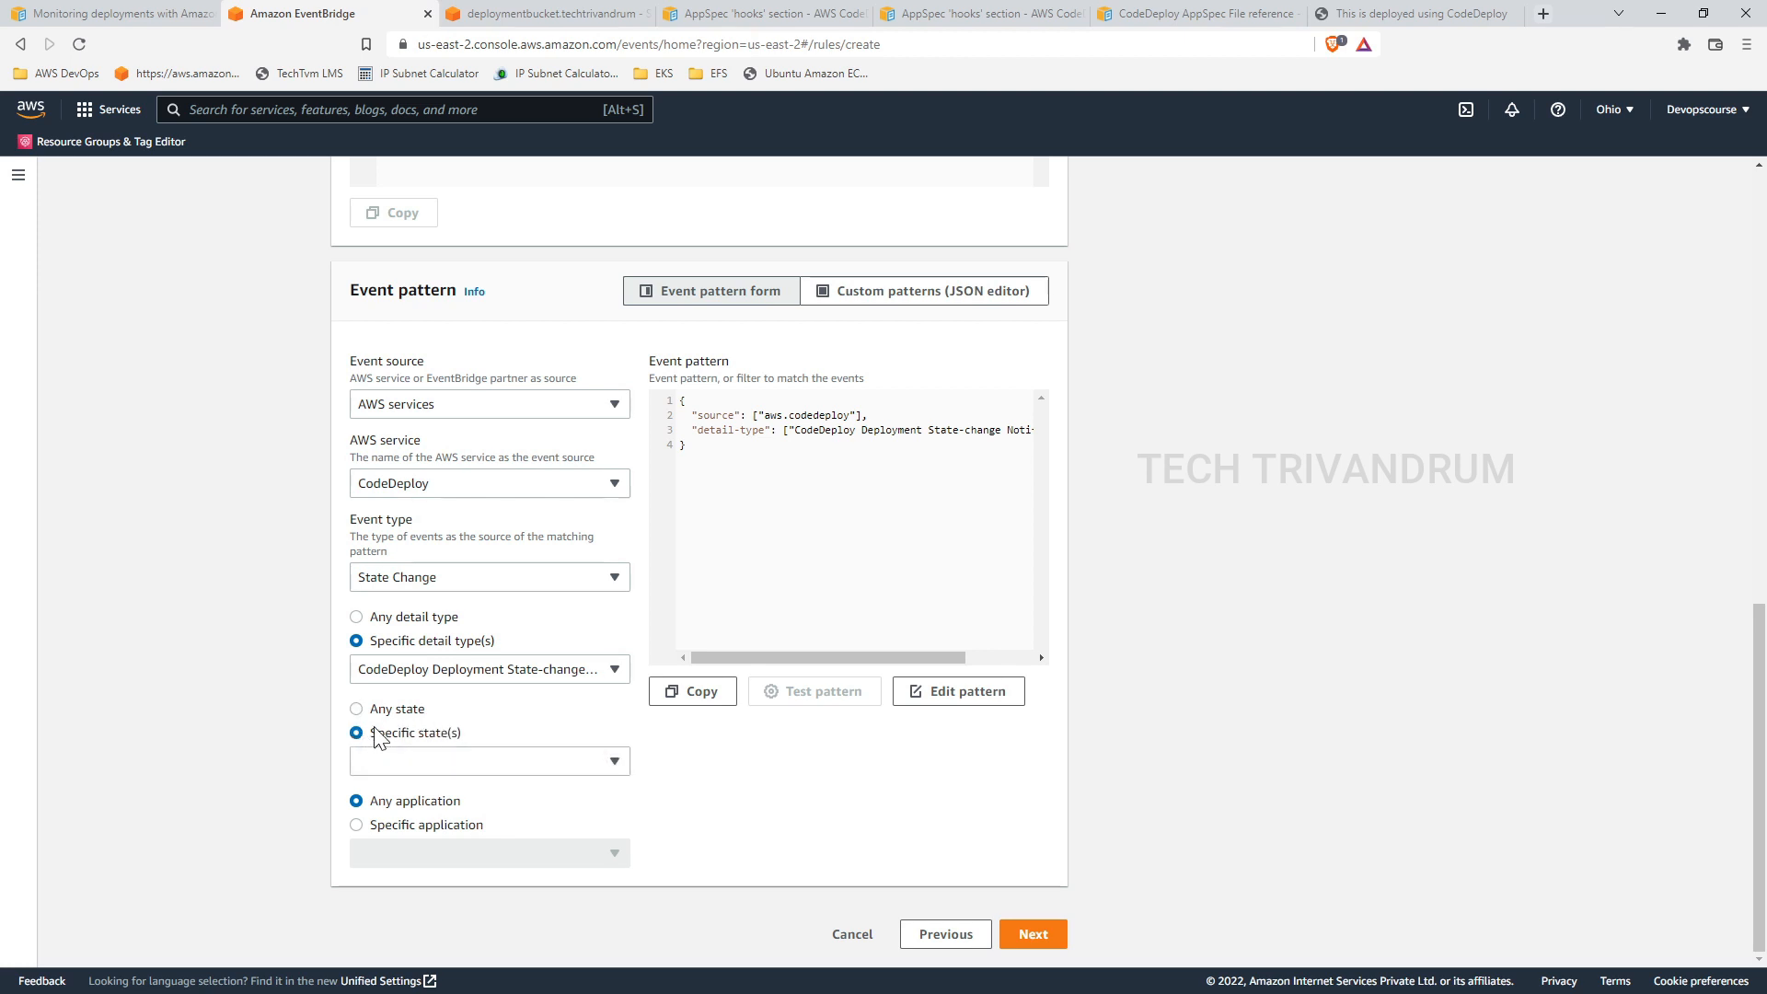
{"action": "left_click", "coordinate": [543, 772]}
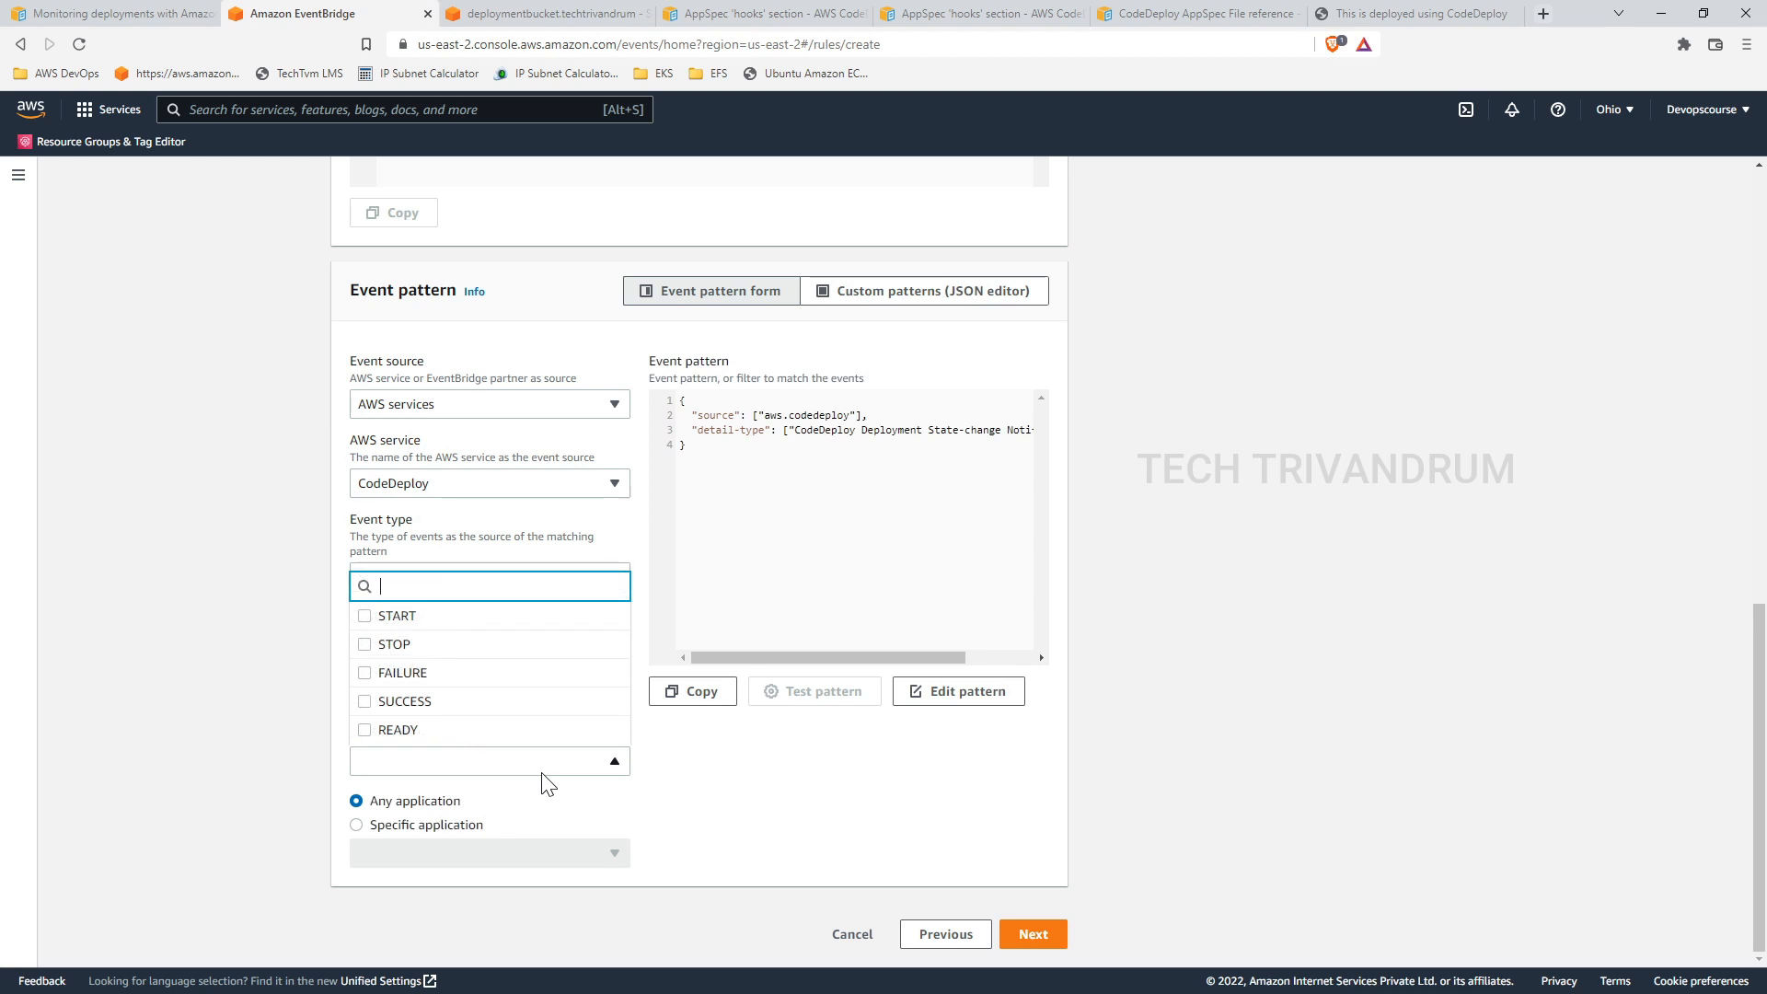
{"action": "left_click", "coordinate": [363, 679]}
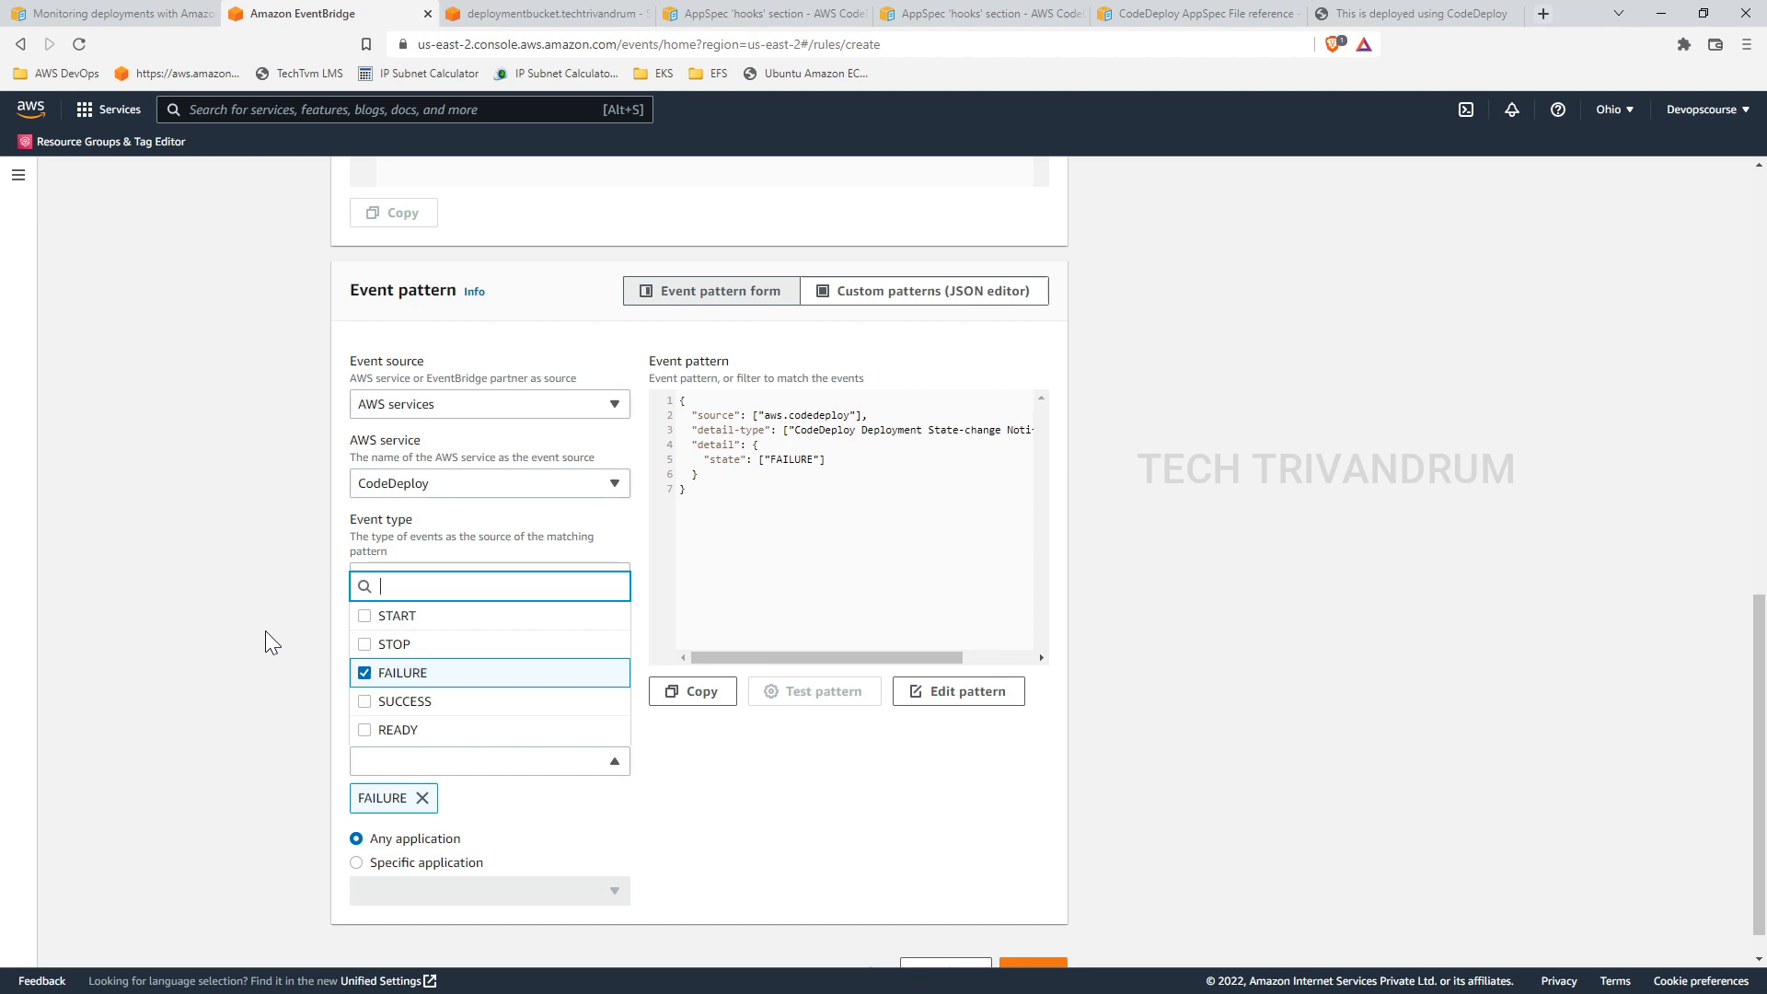
{"action": "left_click", "coordinate": [251, 704]}
Step: Limit the event pattern to the specific application DevelopmentMachines
{"action": "scroll", "coordinate": [251, 704], "scroll_direction": "down", "scroll_amount": 1}
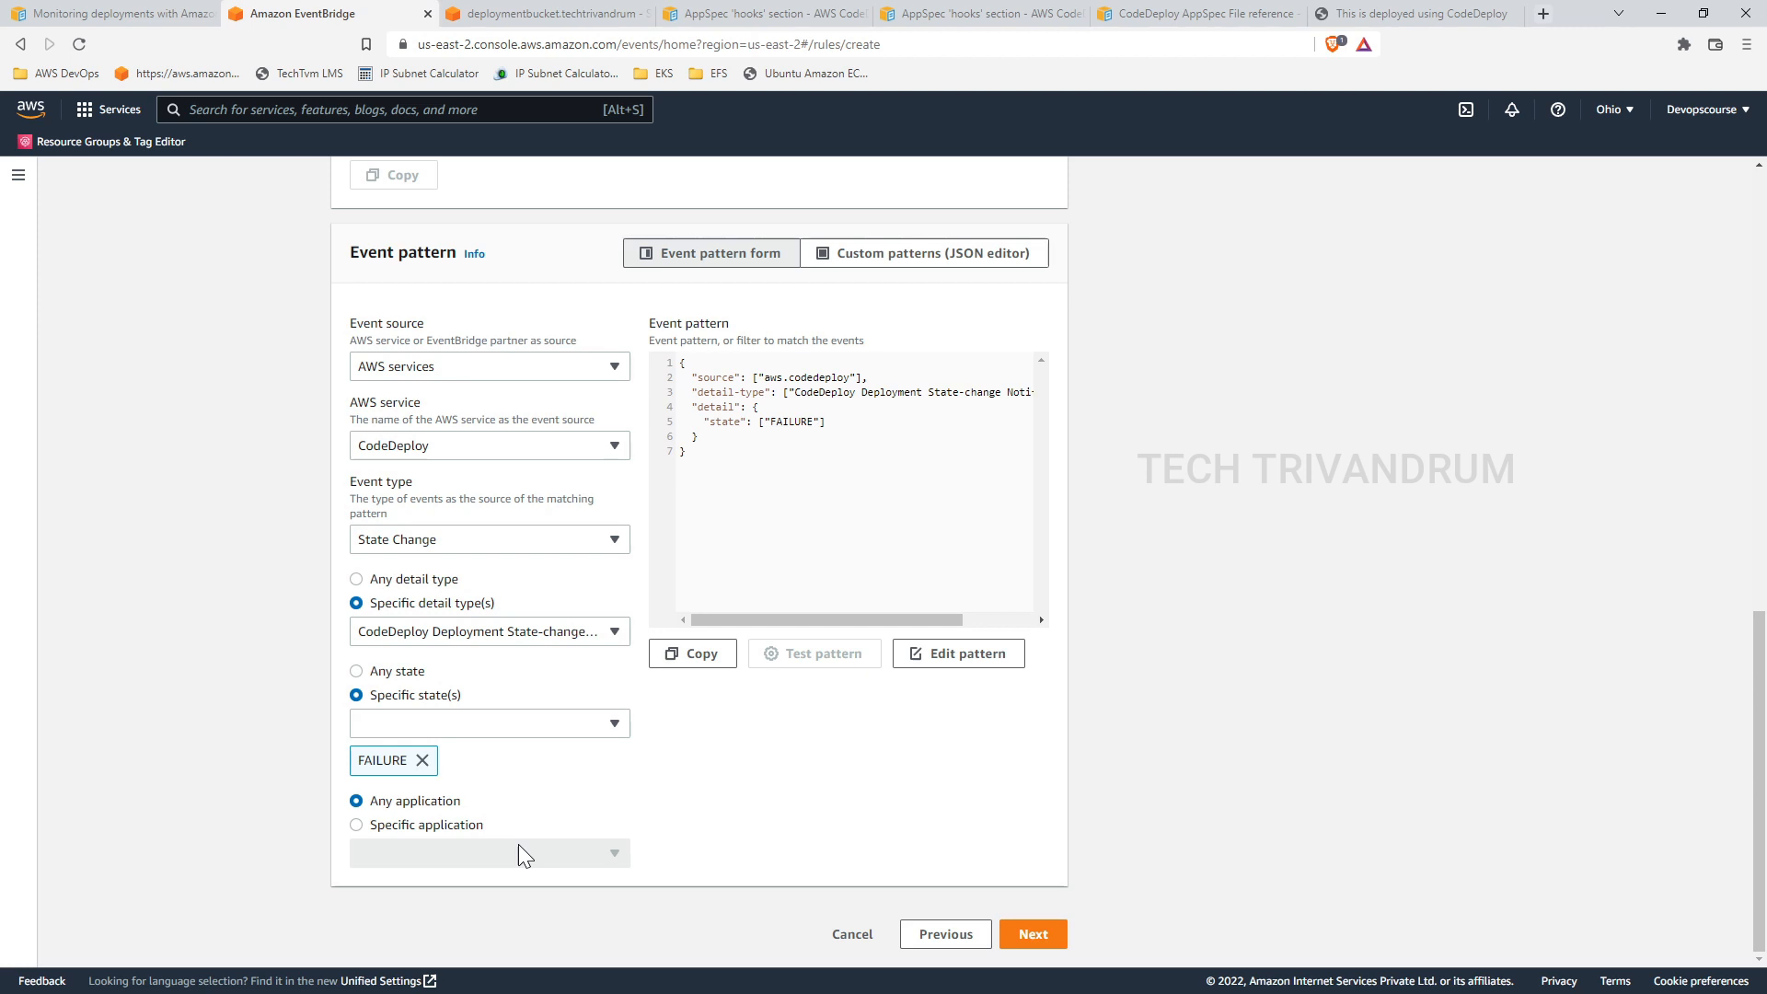
{"action": "left_click", "coordinate": [393, 827]}
{"action": "left_click", "coordinate": [602, 852]}
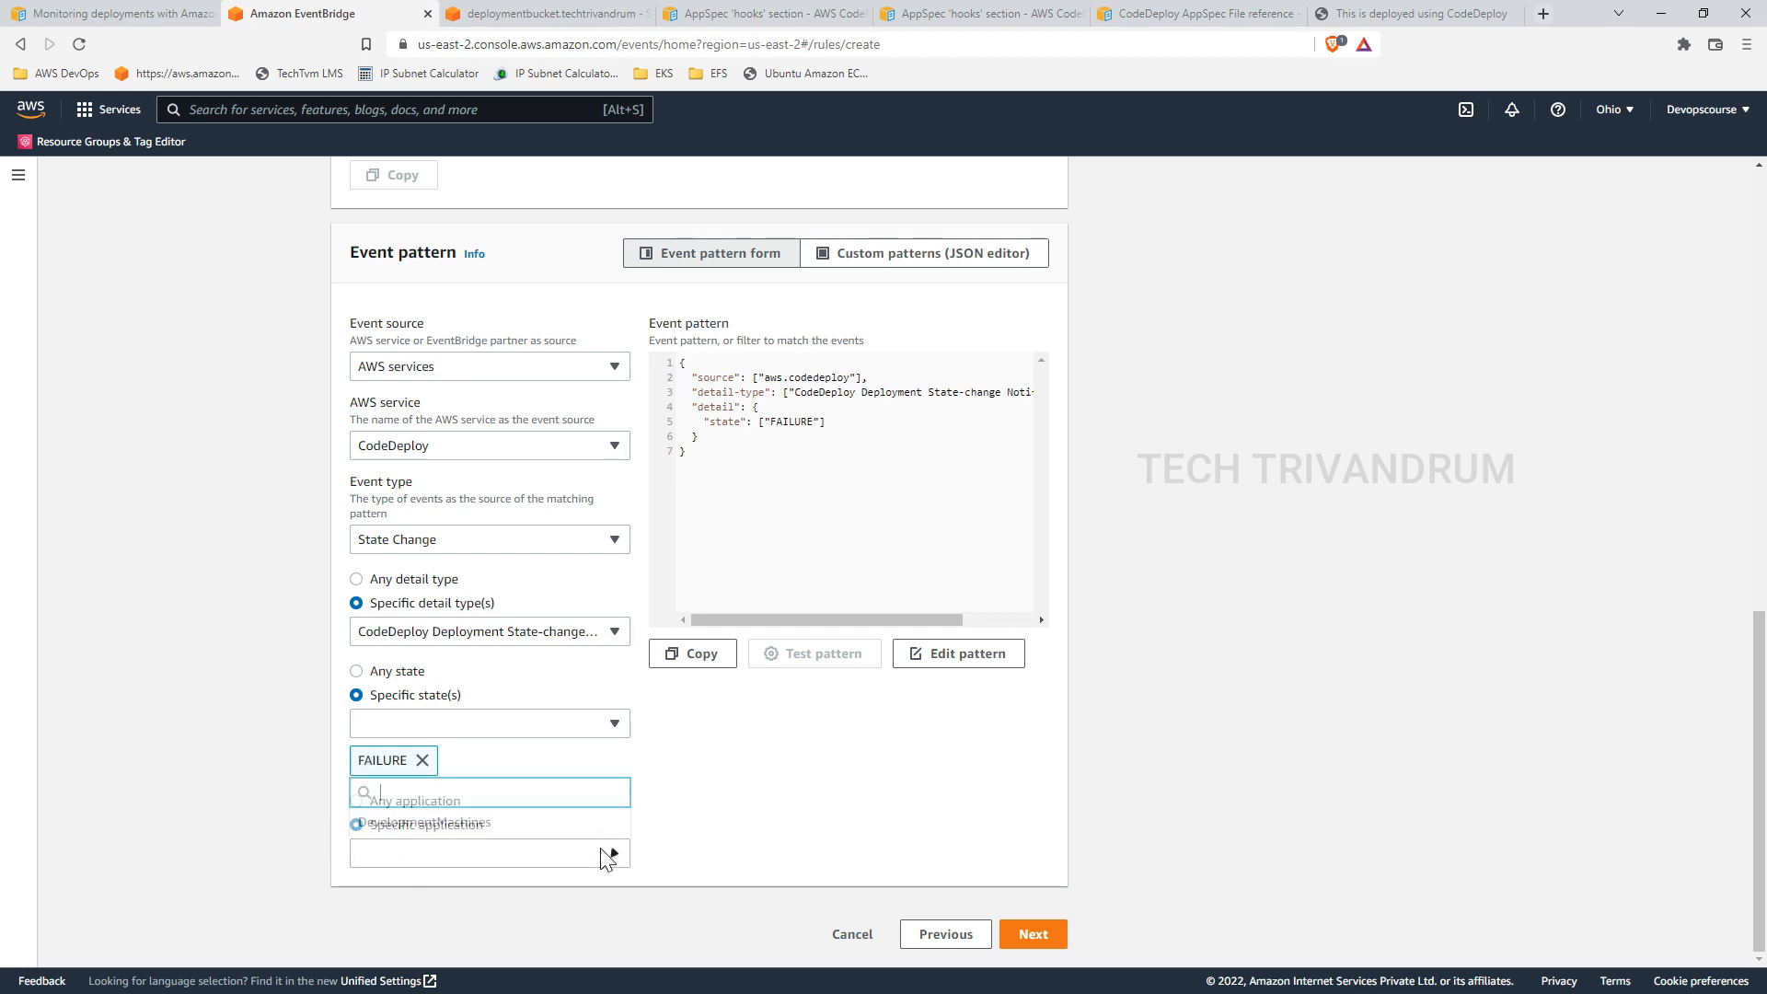
{"action": "left_click", "coordinate": [513, 822]}
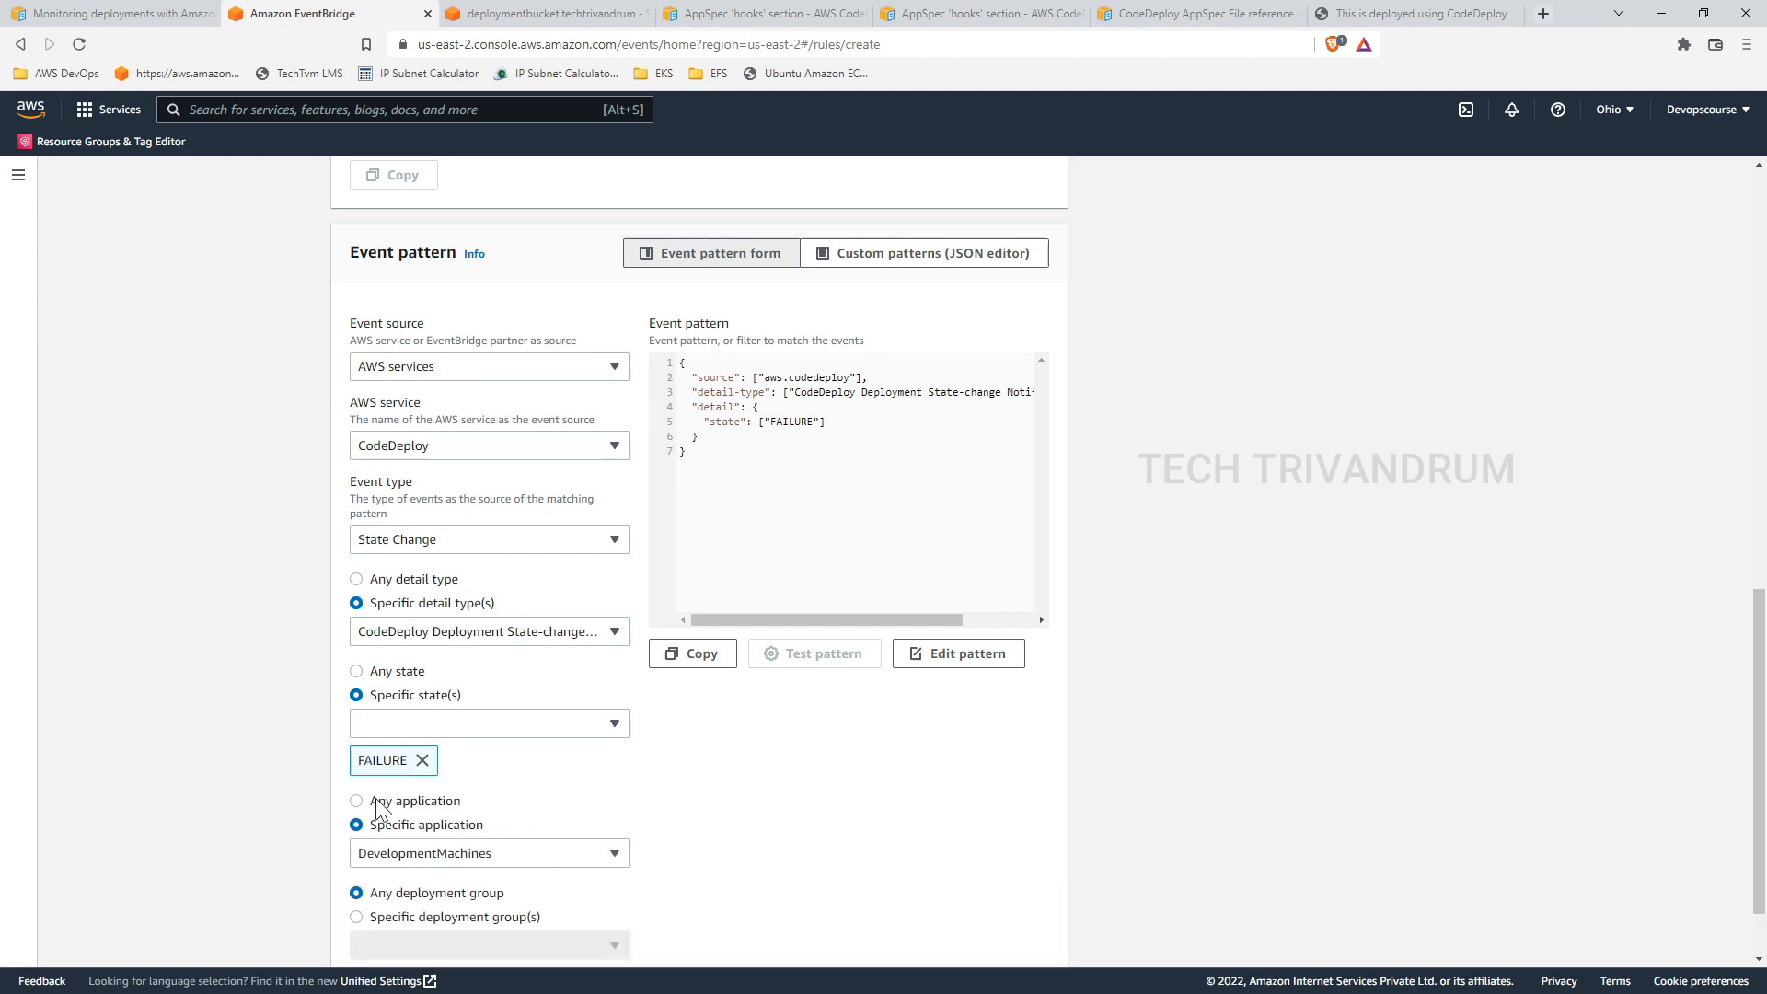
Step: Limit the event pattern to the specific deployment group MyDevelopmentMachines and continue to target selection
{"action": "scroll", "coordinate": [153, 738], "scroll_direction": "down", "scroll_amount": 1}
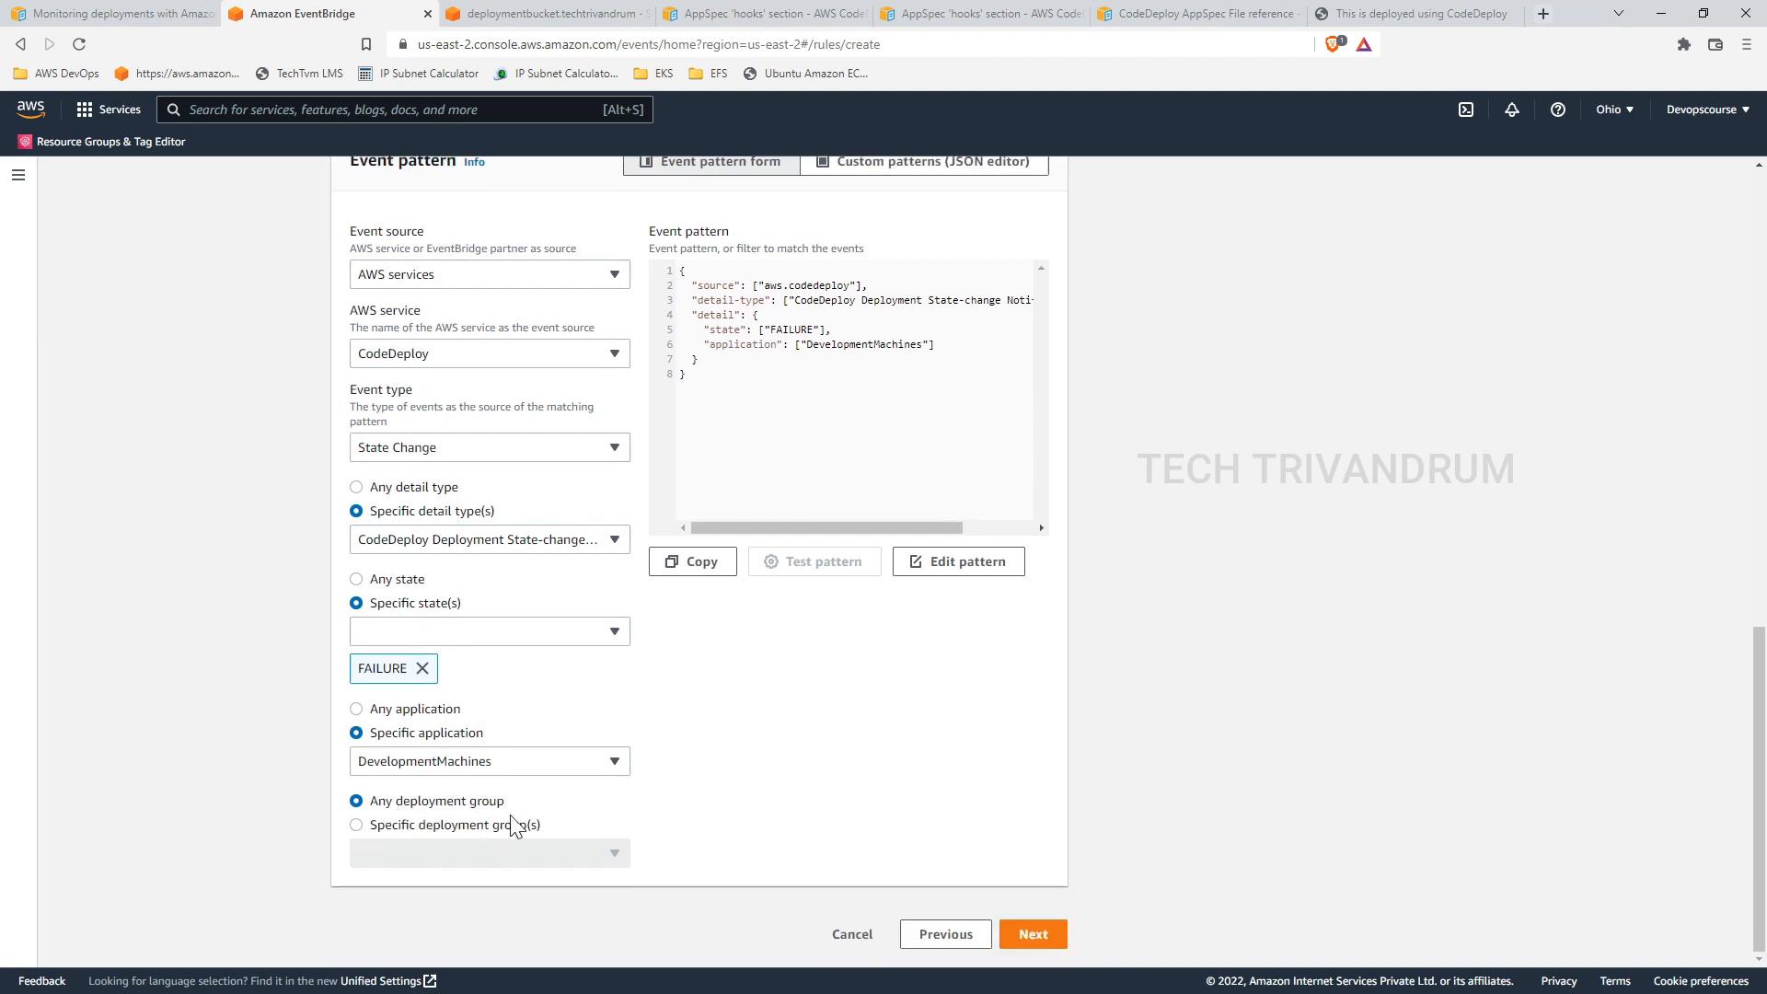
{"action": "left_click", "coordinate": [425, 824]}
{"action": "left_click", "coordinate": [557, 866]}
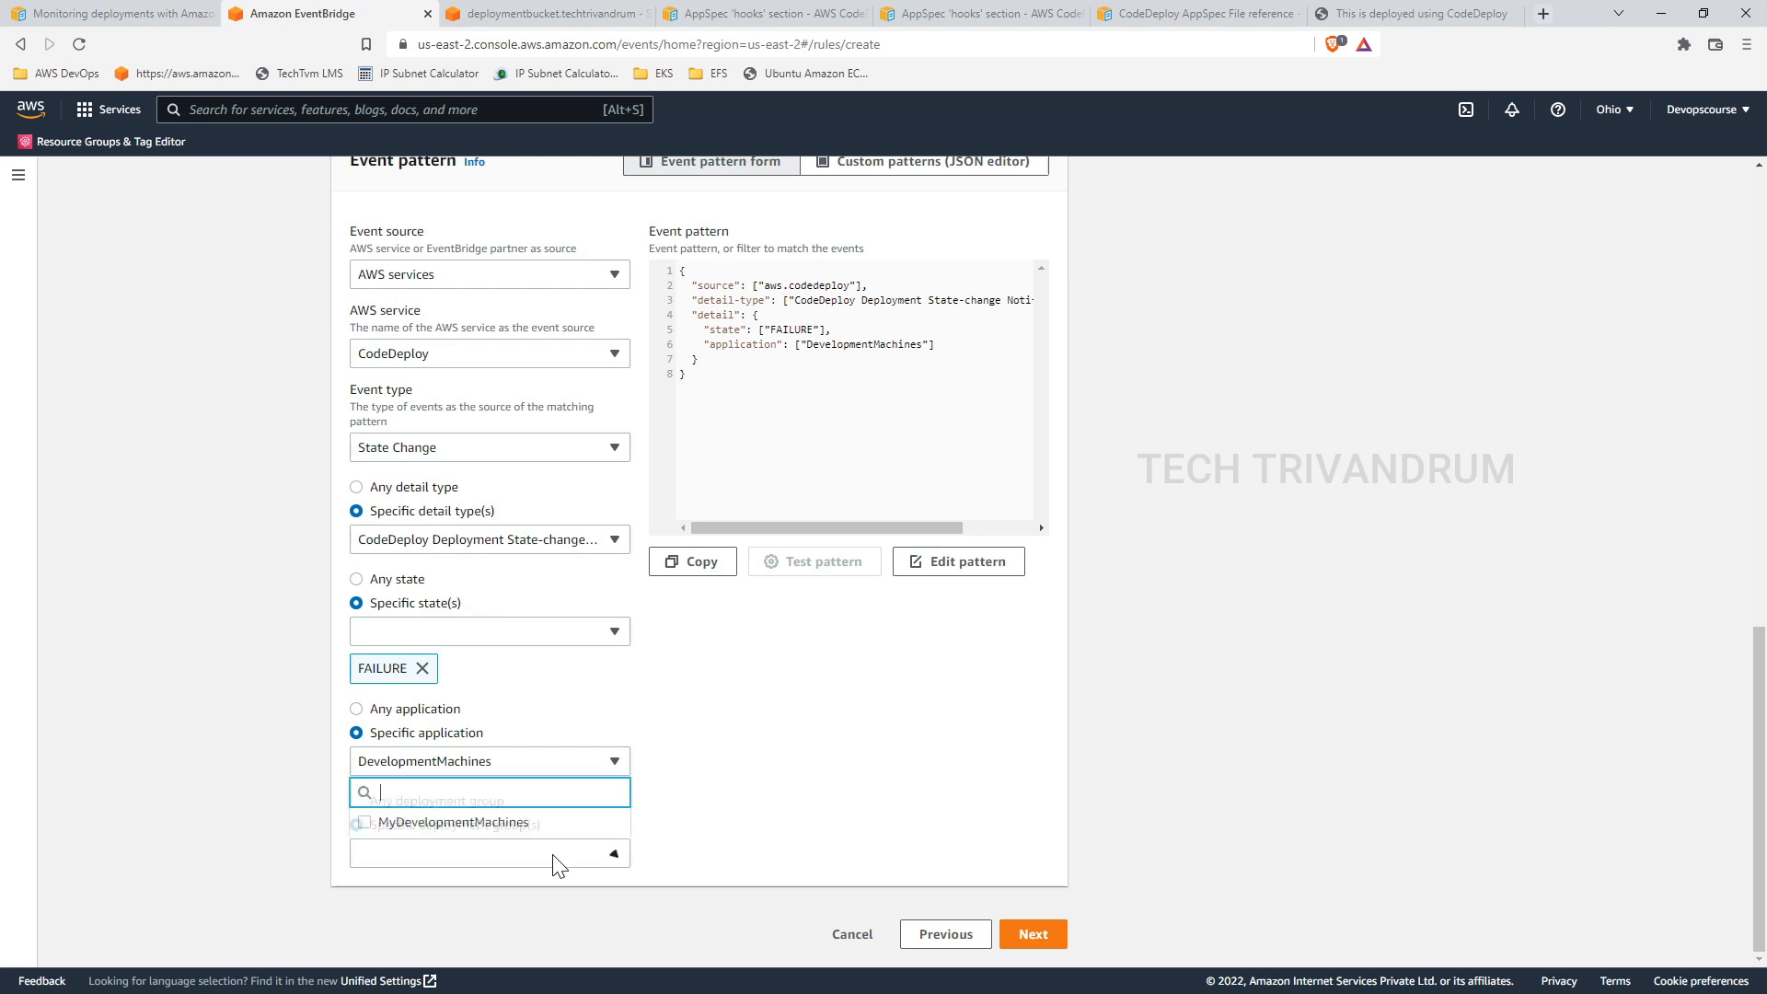
{"action": "left_click", "coordinate": [497, 824]}
{"action": "scroll", "coordinate": [766, 789], "scroll_direction": "down", "scroll_amount": 1}
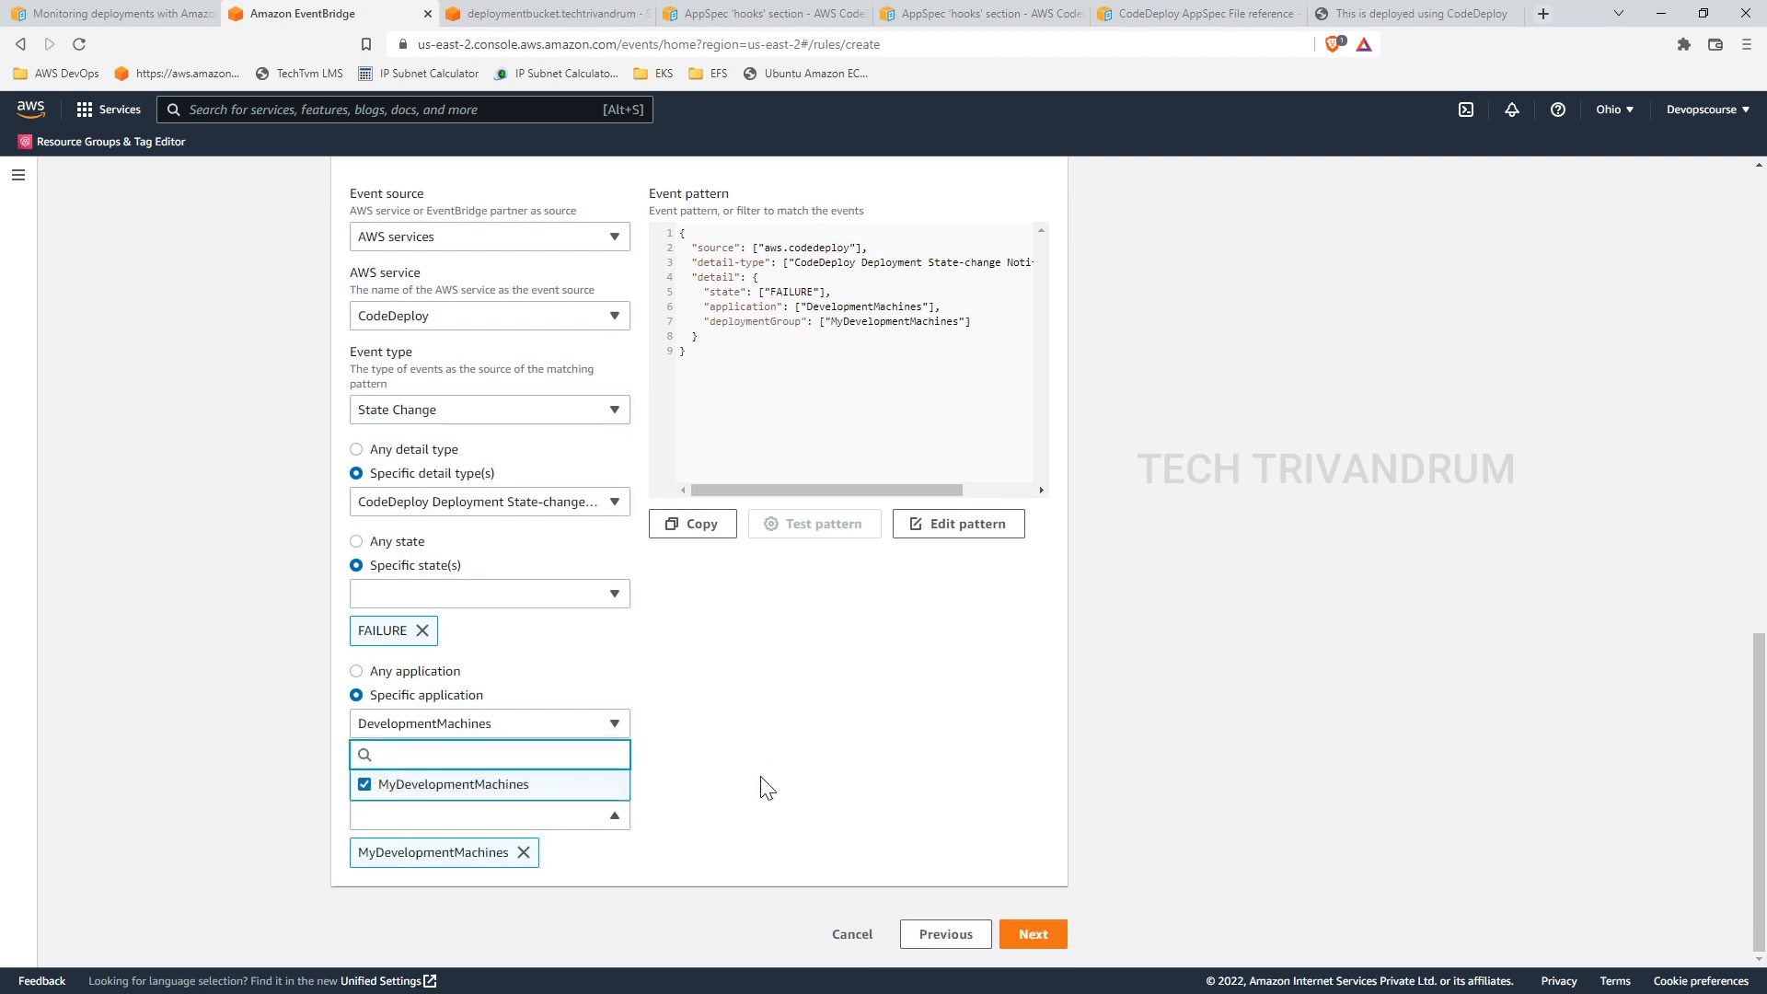
{"action": "left_click", "coordinate": [802, 778]}
{"action": "scroll", "coordinate": [806, 778], "scroll_direction": "up", "scroll_amount": 3}
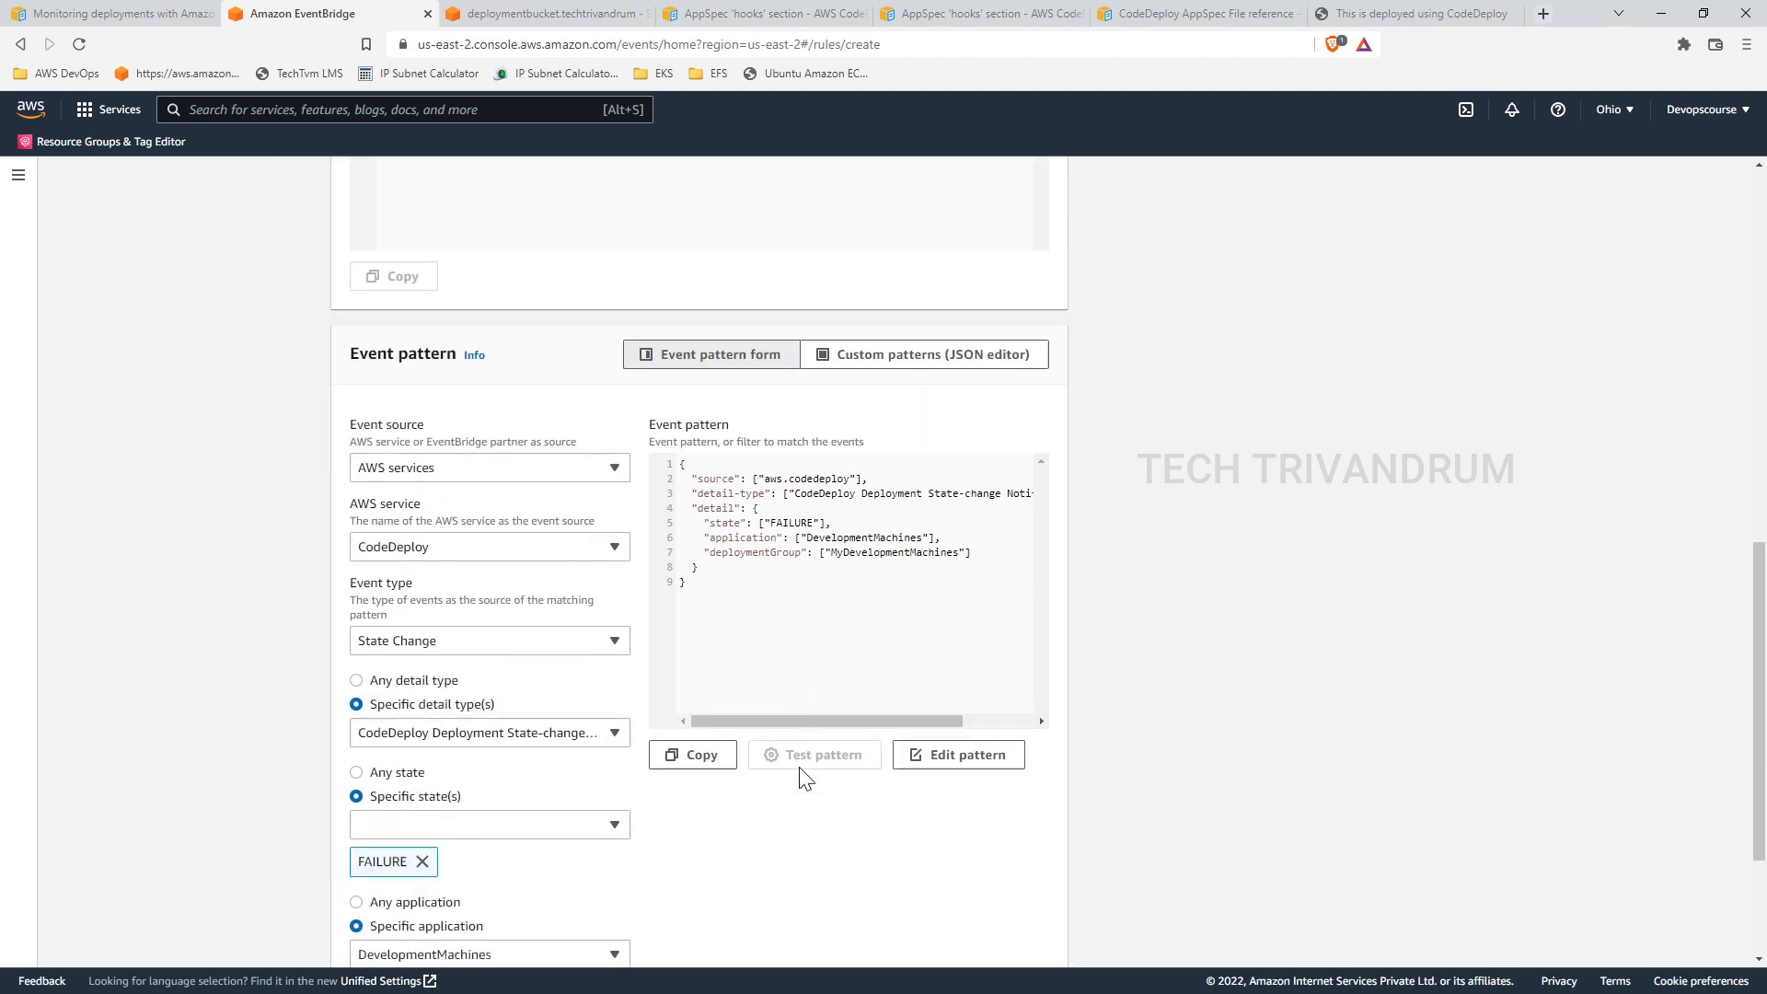
{"action": "scroll", "coordinate": [806, 778], "scroll_direction": "down", "scroll_amount": 3}
{"action": "left_click", "coordinate": [1034, 944]}
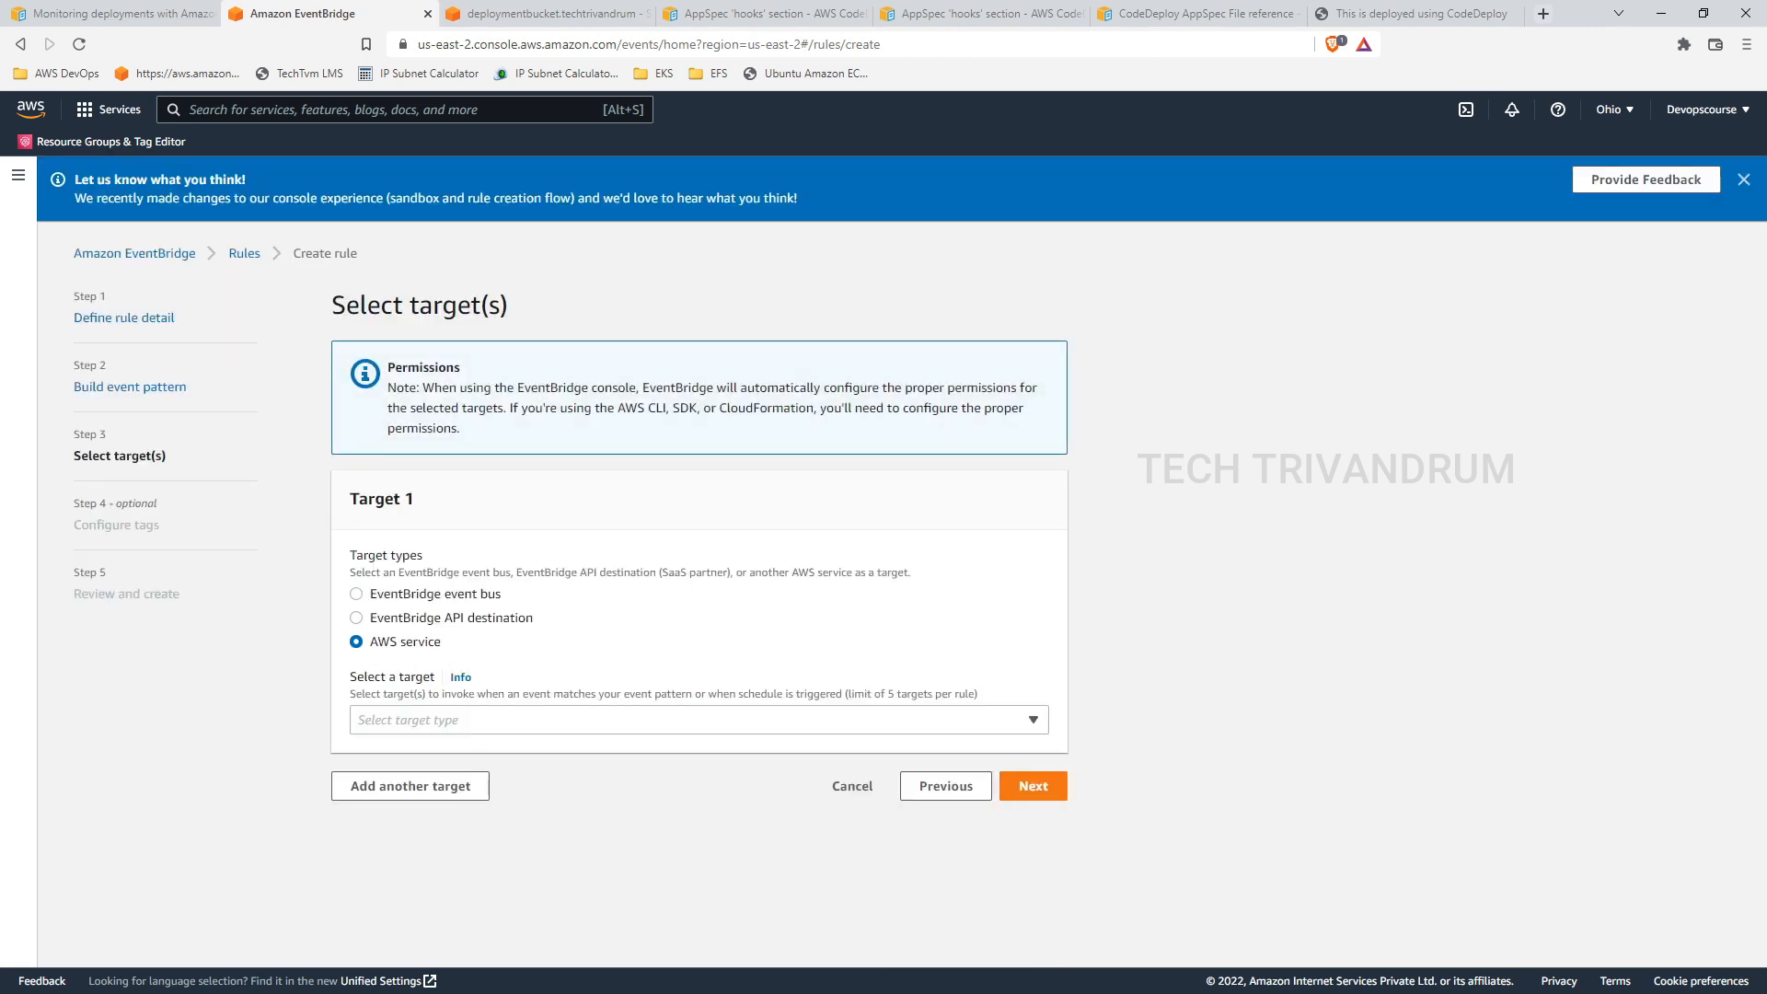
Step: In the CodeDeploy documentation on CloudWatch Events, read the use case about passing deployment failure notifications to Slack
{"action": "left_click", "coordinate": [130, 15]}
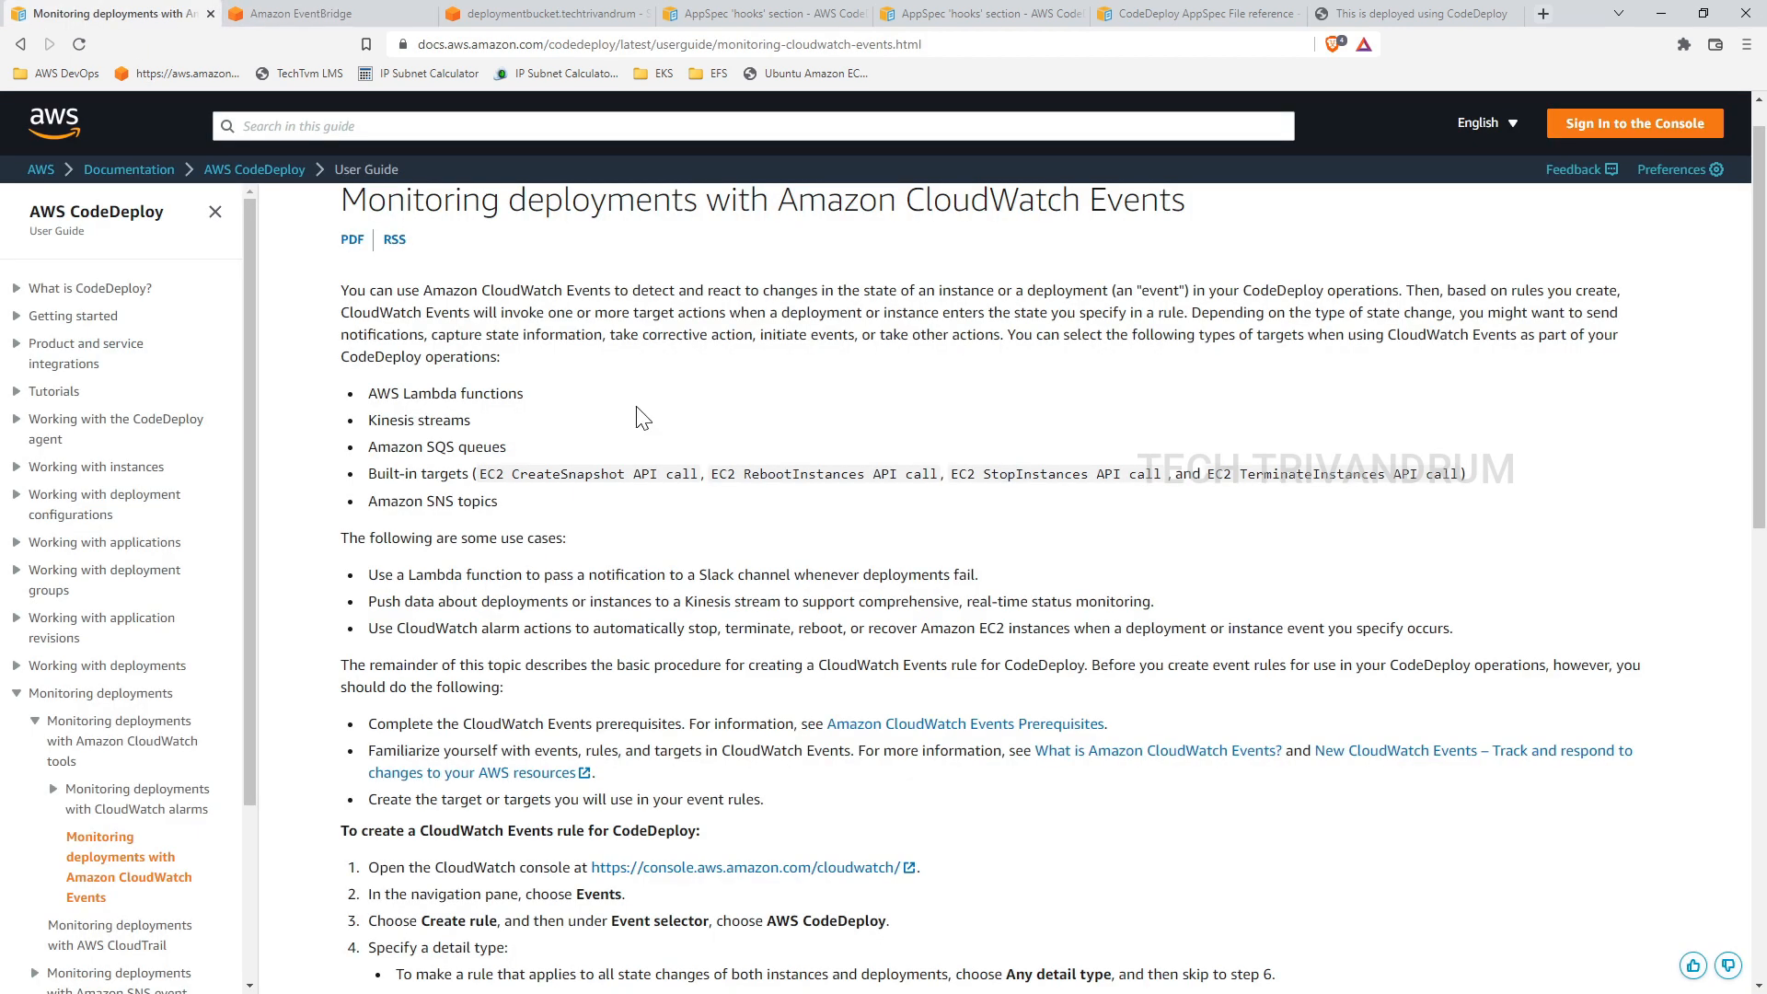
{"action": "scroll", "coordinate": [642, 417], "scroll_direction": "down", "scroll_amount": 1}
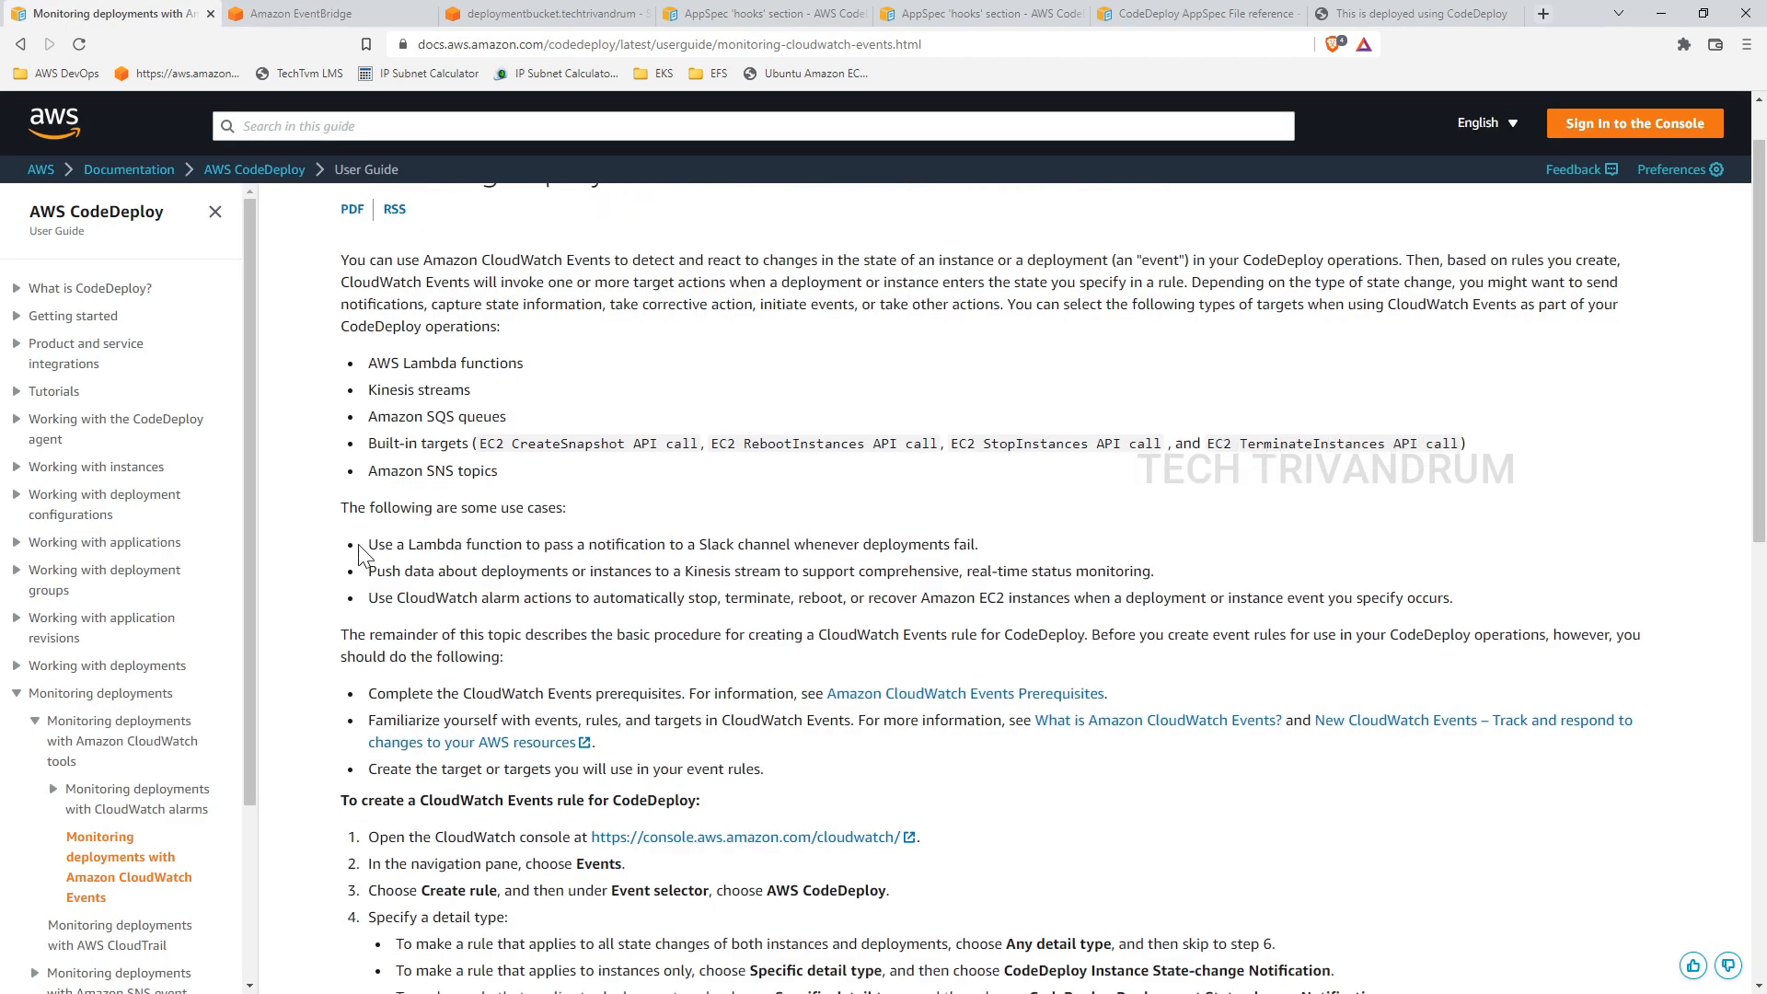
{"action": "left_click_drag", "start_coordinate": [379, 544], "coordinate": [990, 557]}
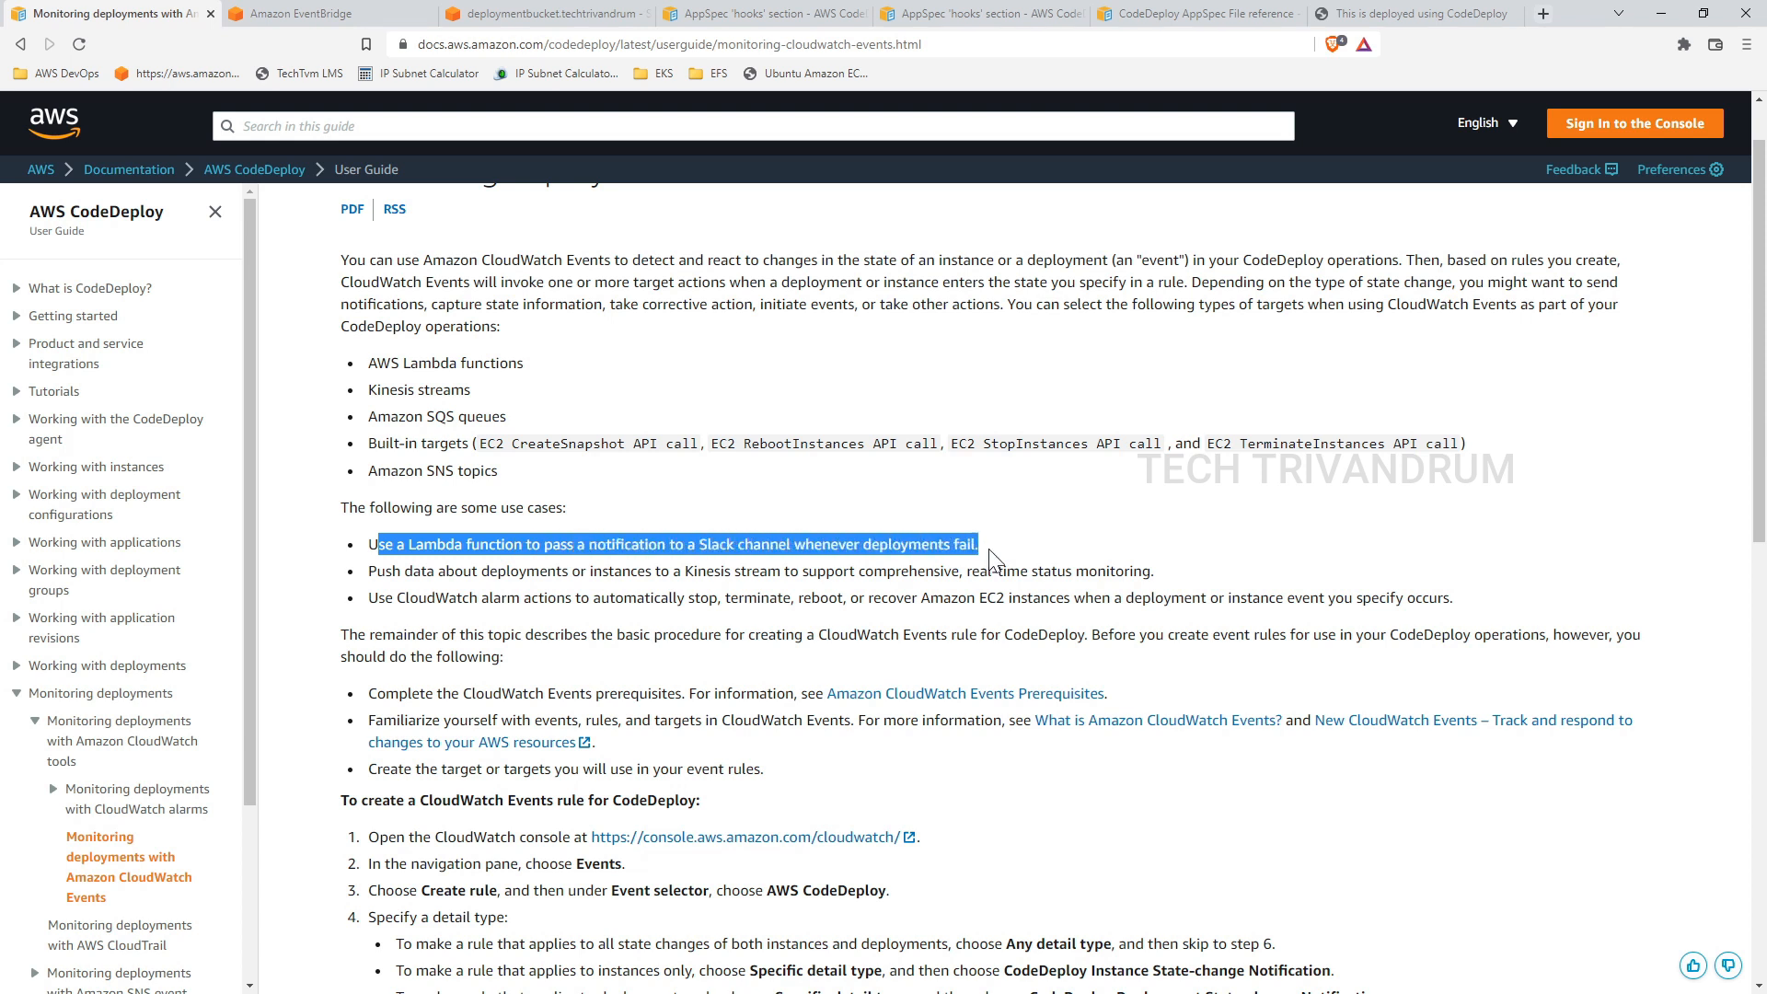
{"action": "left_click", "coordinate": [993, 557]}
{"action": "left_click_drag", "start_coordinate": [862, 544], "coordinate": [975, 544]}
{"action": "left_click", "coordinate": [974, 544]}
{"action": "left_click_drag", "start_coordinate": [407, 544], "coordinate": [574, 544]}
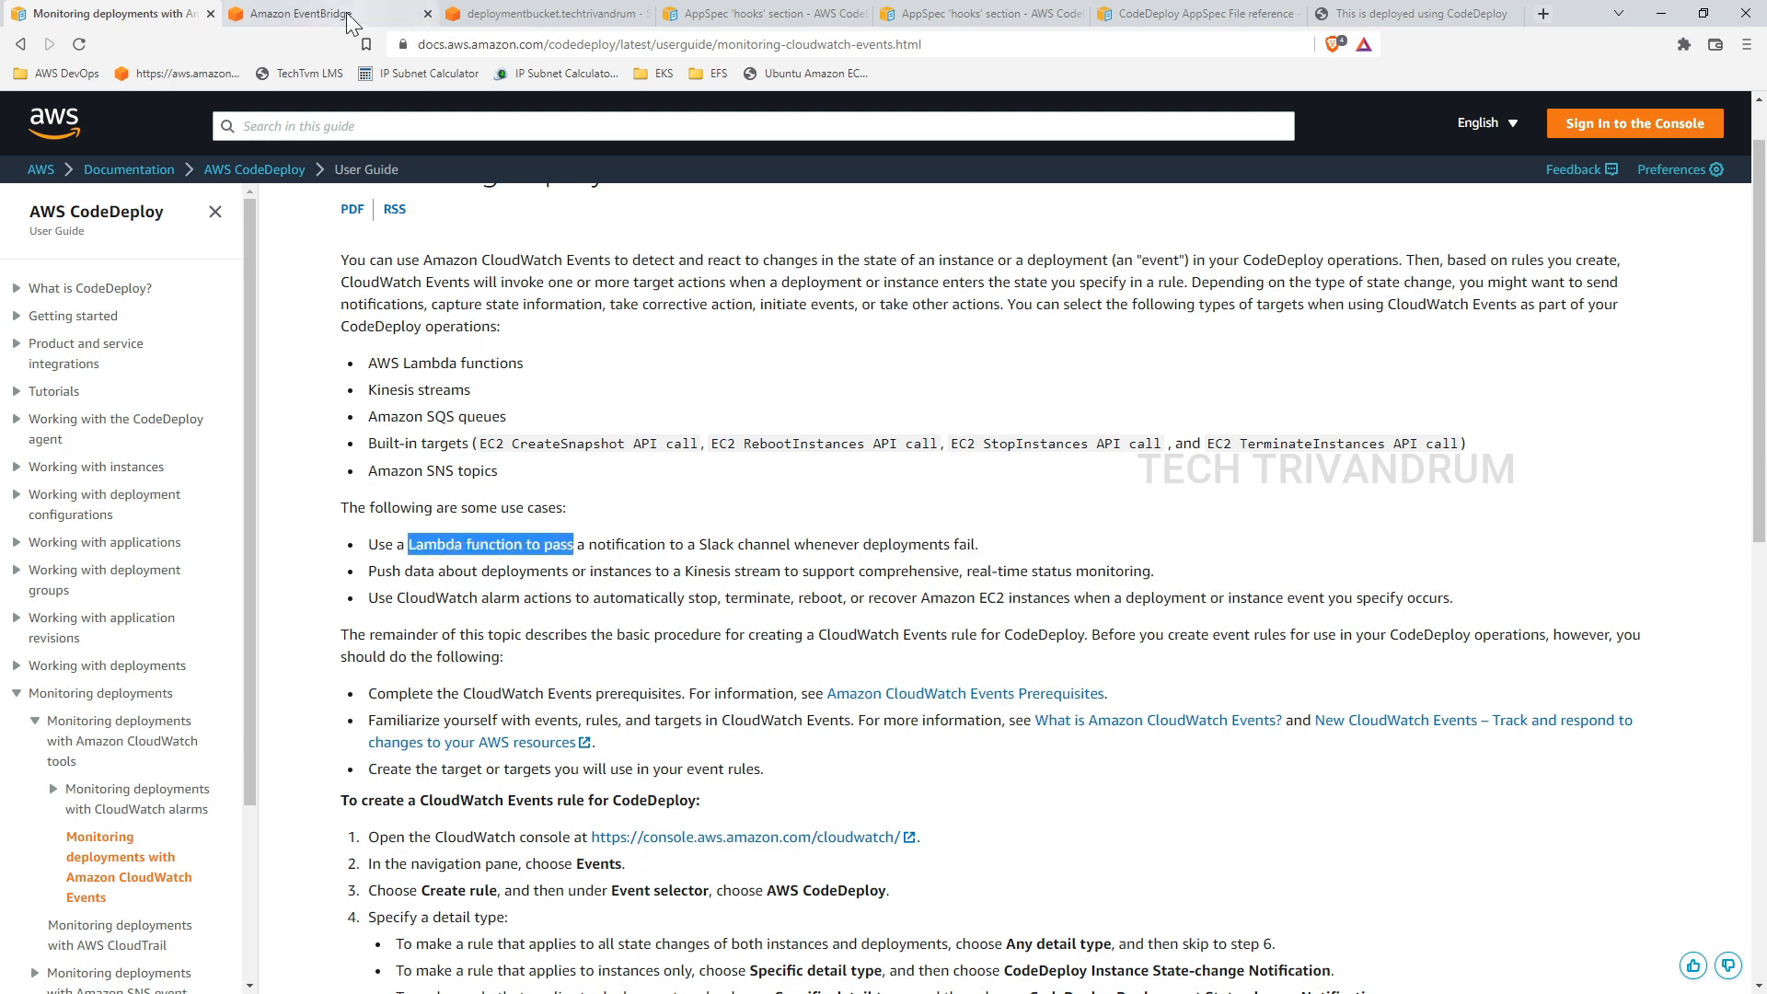
Step: Back in the EventBridge rule, set Target 1 to Lambda function and check the available functions
{"action": "left_click", "coordinate": [304, 14]}
{"action": "left_click", "coordinate": [629, 725]}
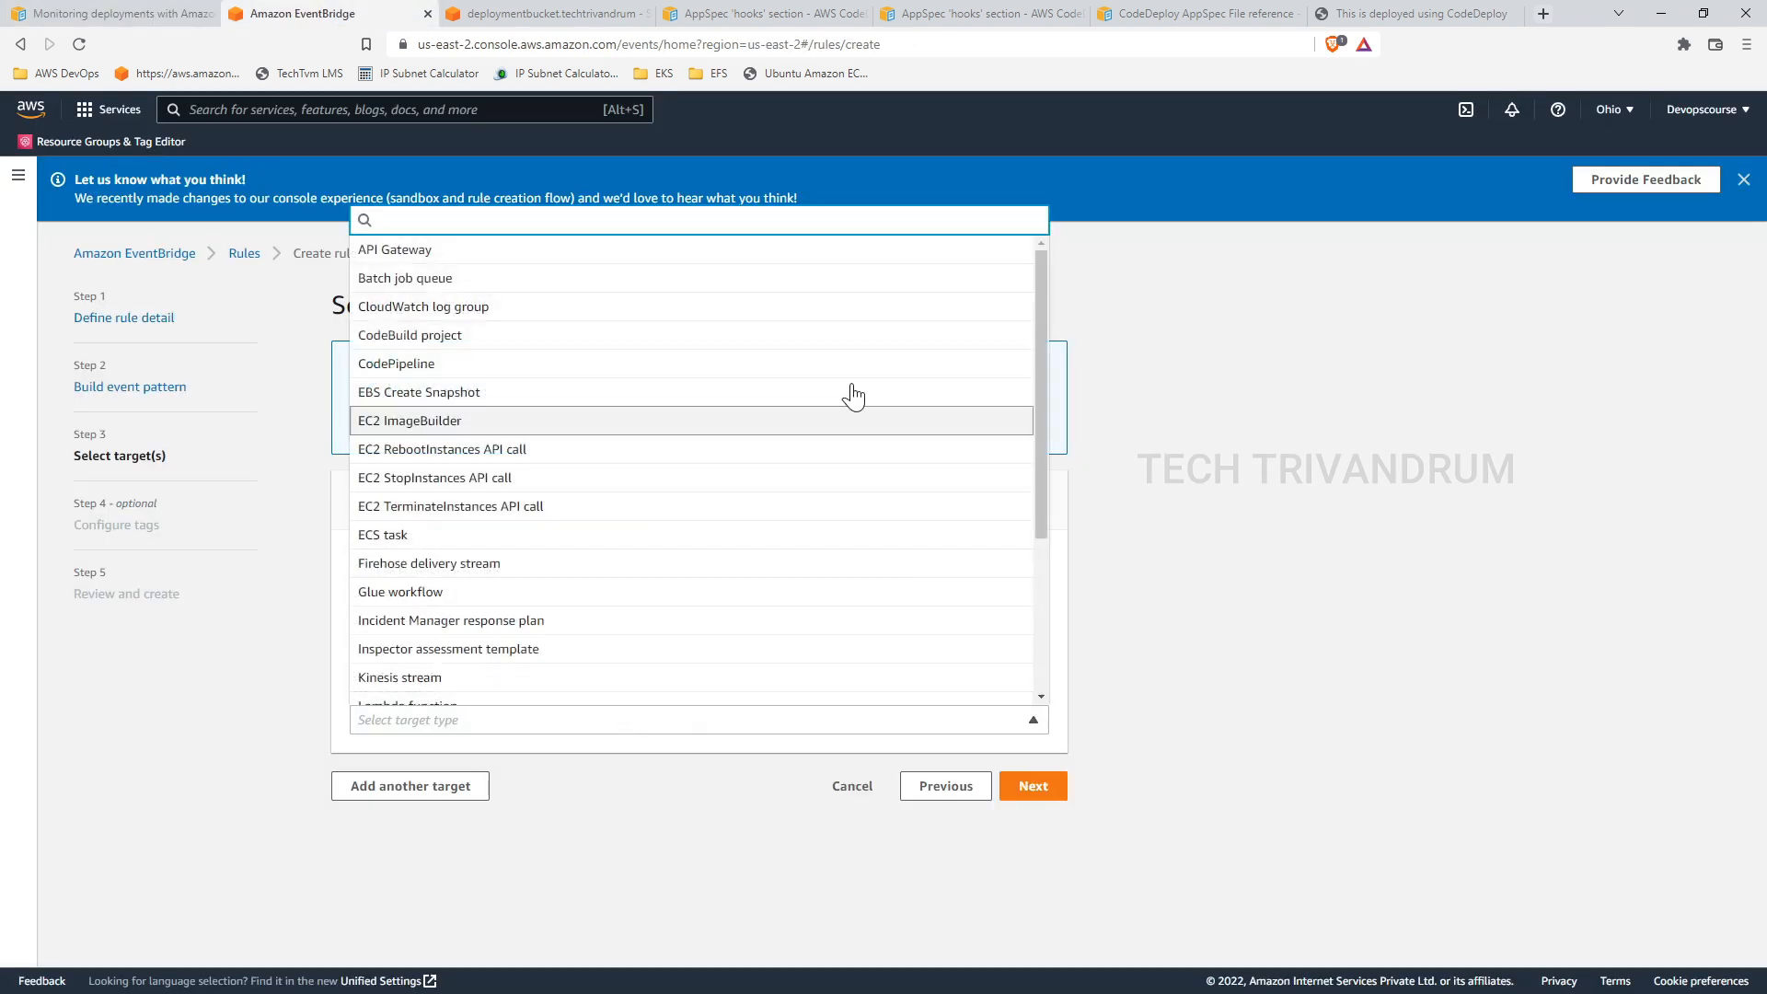
{"action": "type", "text": "lambd"}
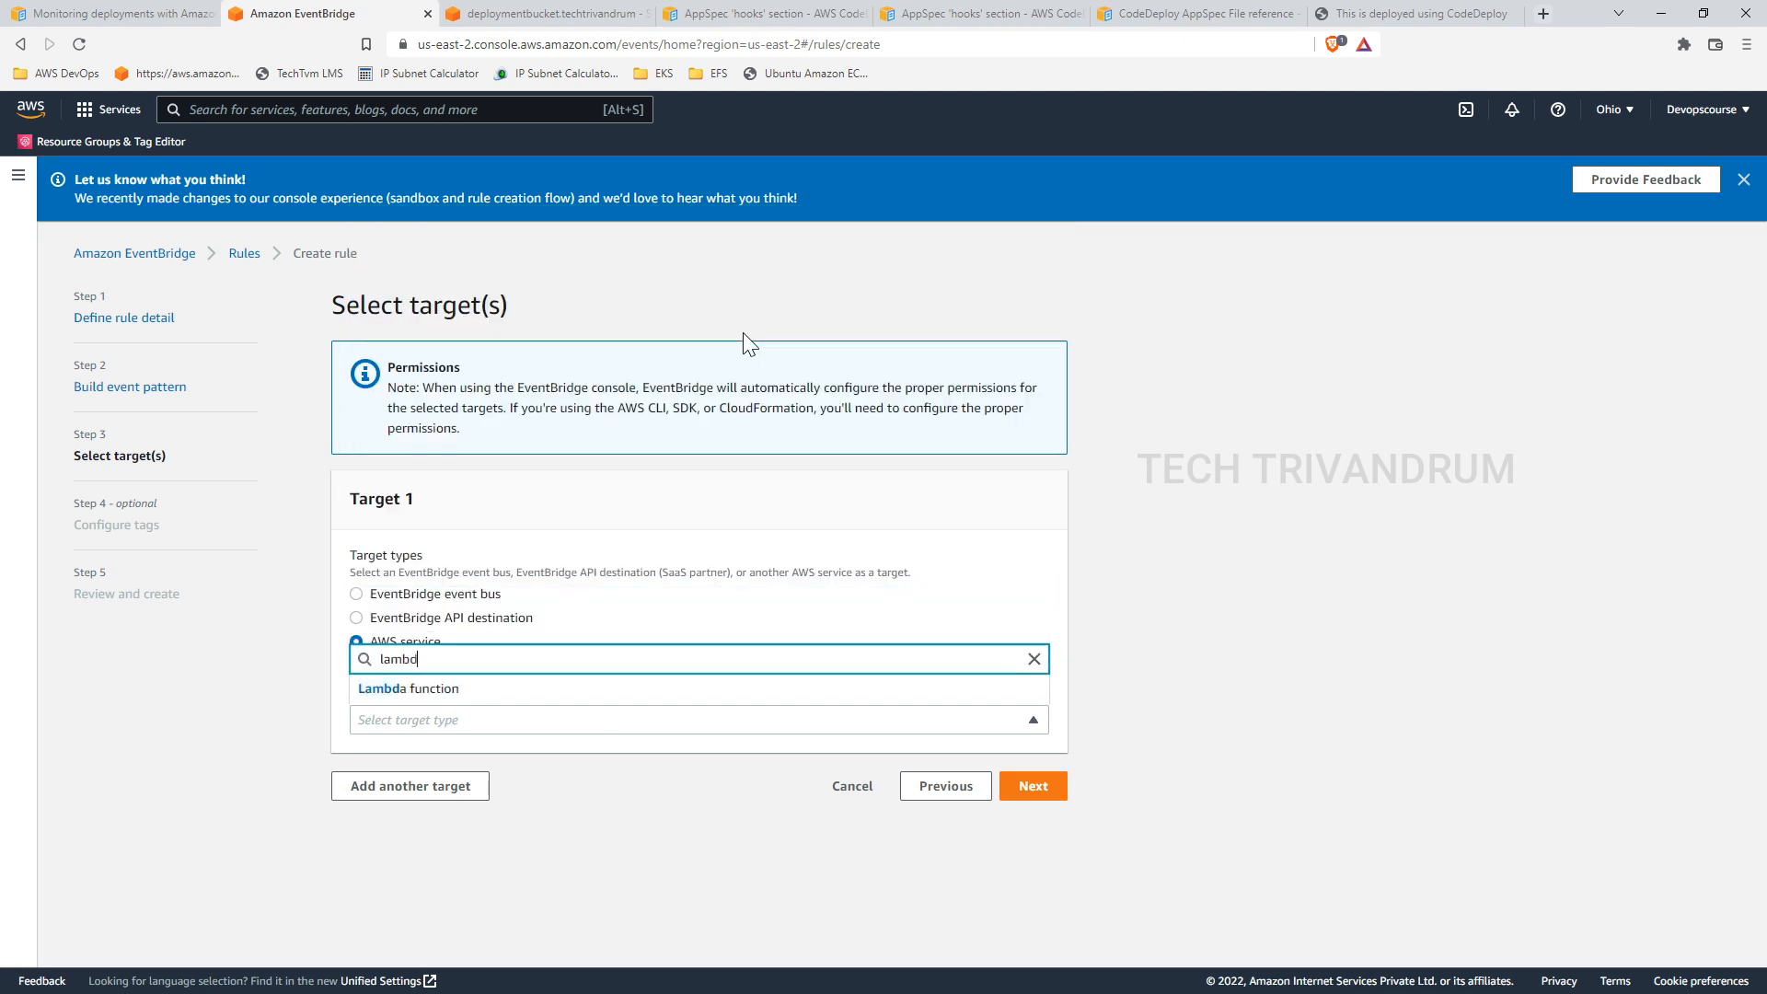
{"action": "left_click", "coordinate": [407, 687]}
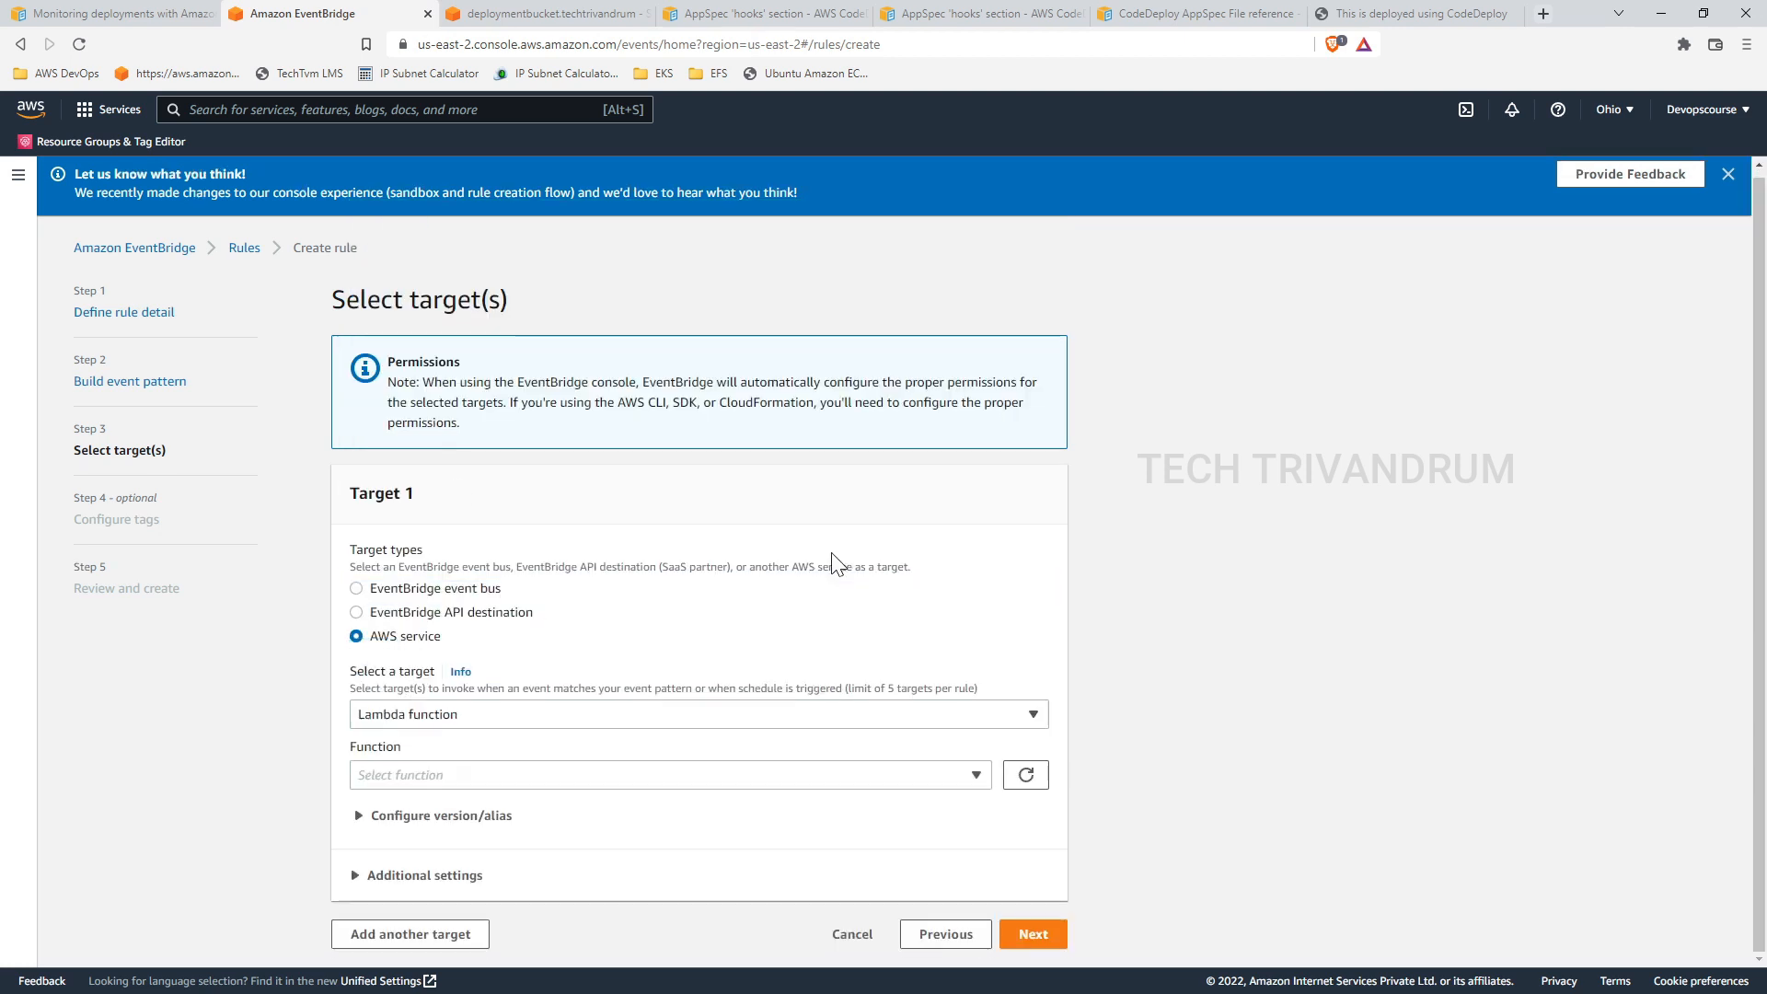
{"action": "left_click", "coordinate": [742, 782]}
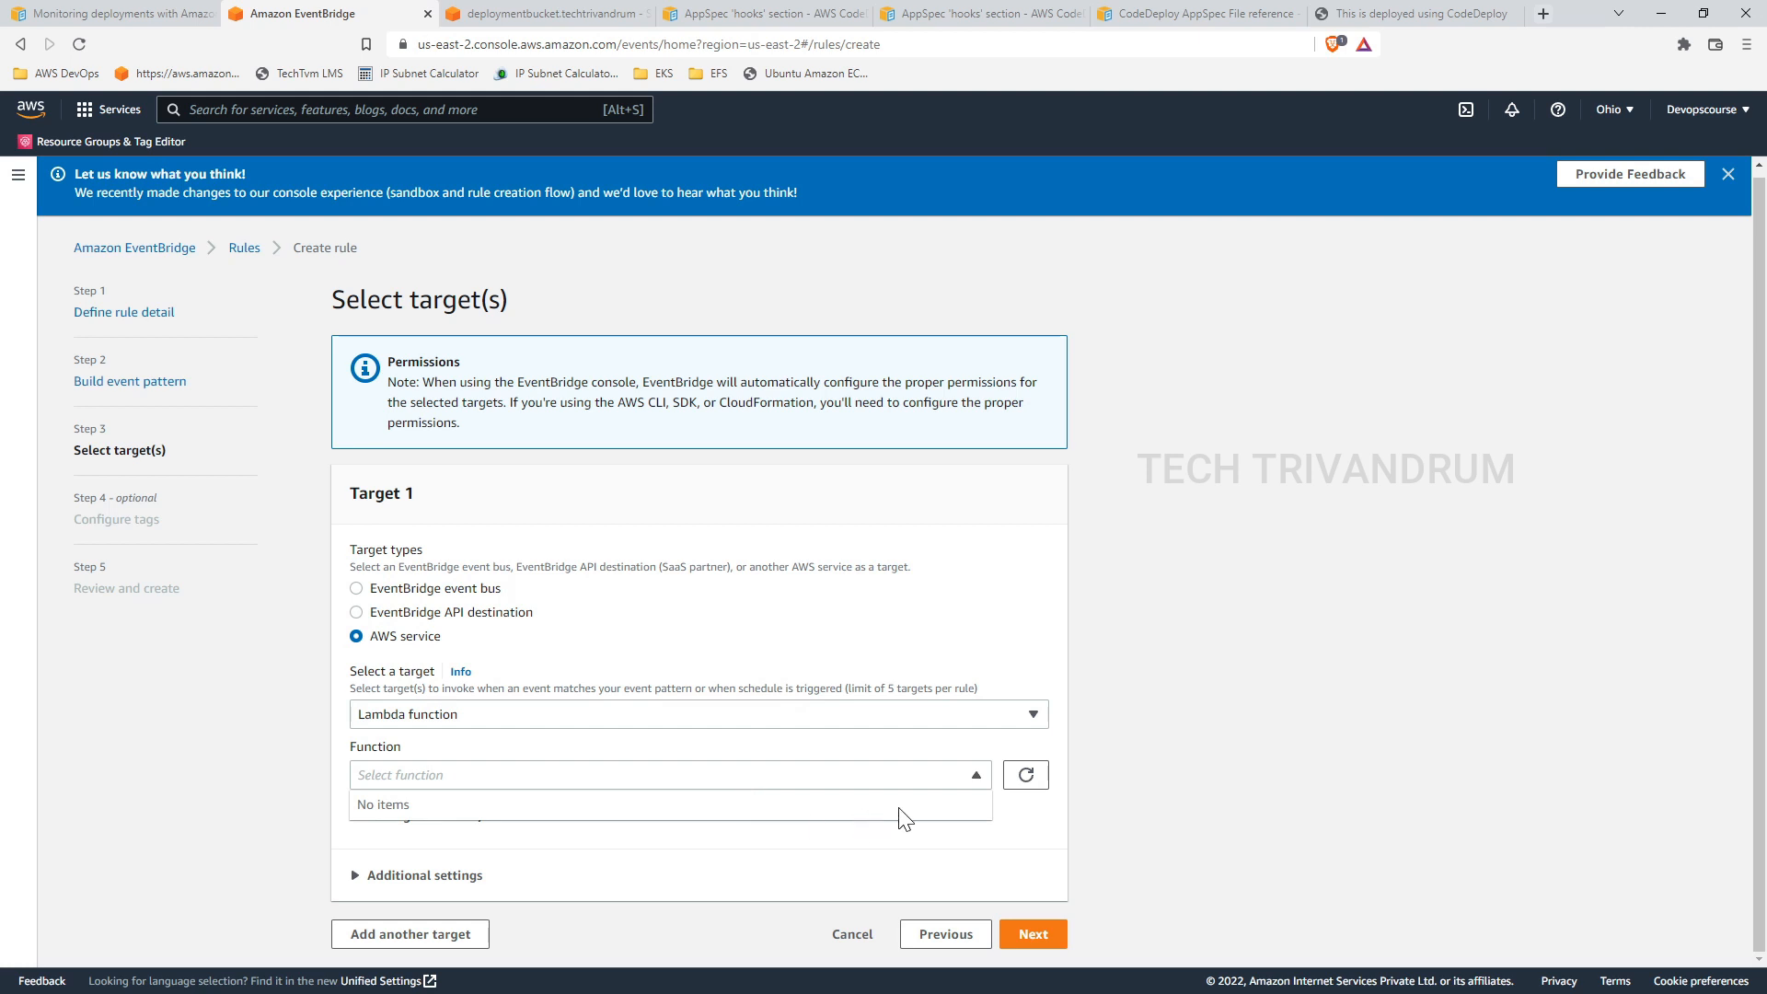
{"action": "left_click", "coordinate": [1186, 768]}
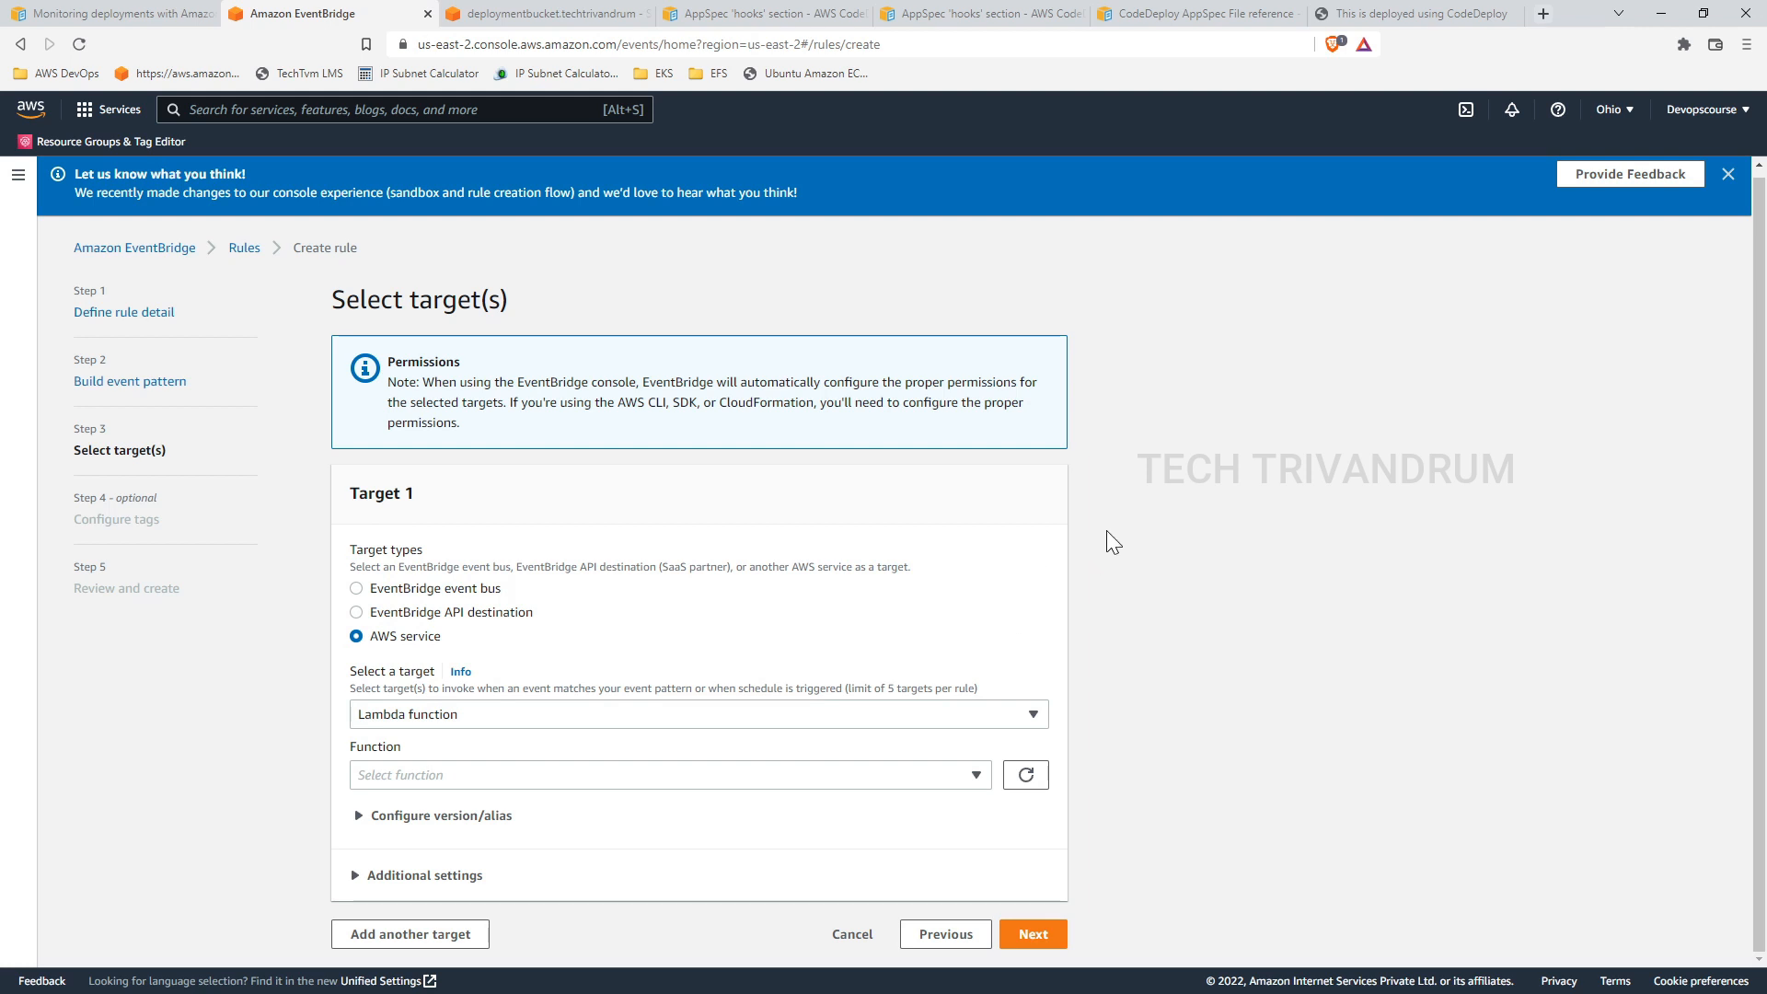
Step: Return to the CodeDeploy documentation and read the use case about pushing deployment data to a Kinesis stream
{"action": "left_click", "coordinate": [101, 25]}
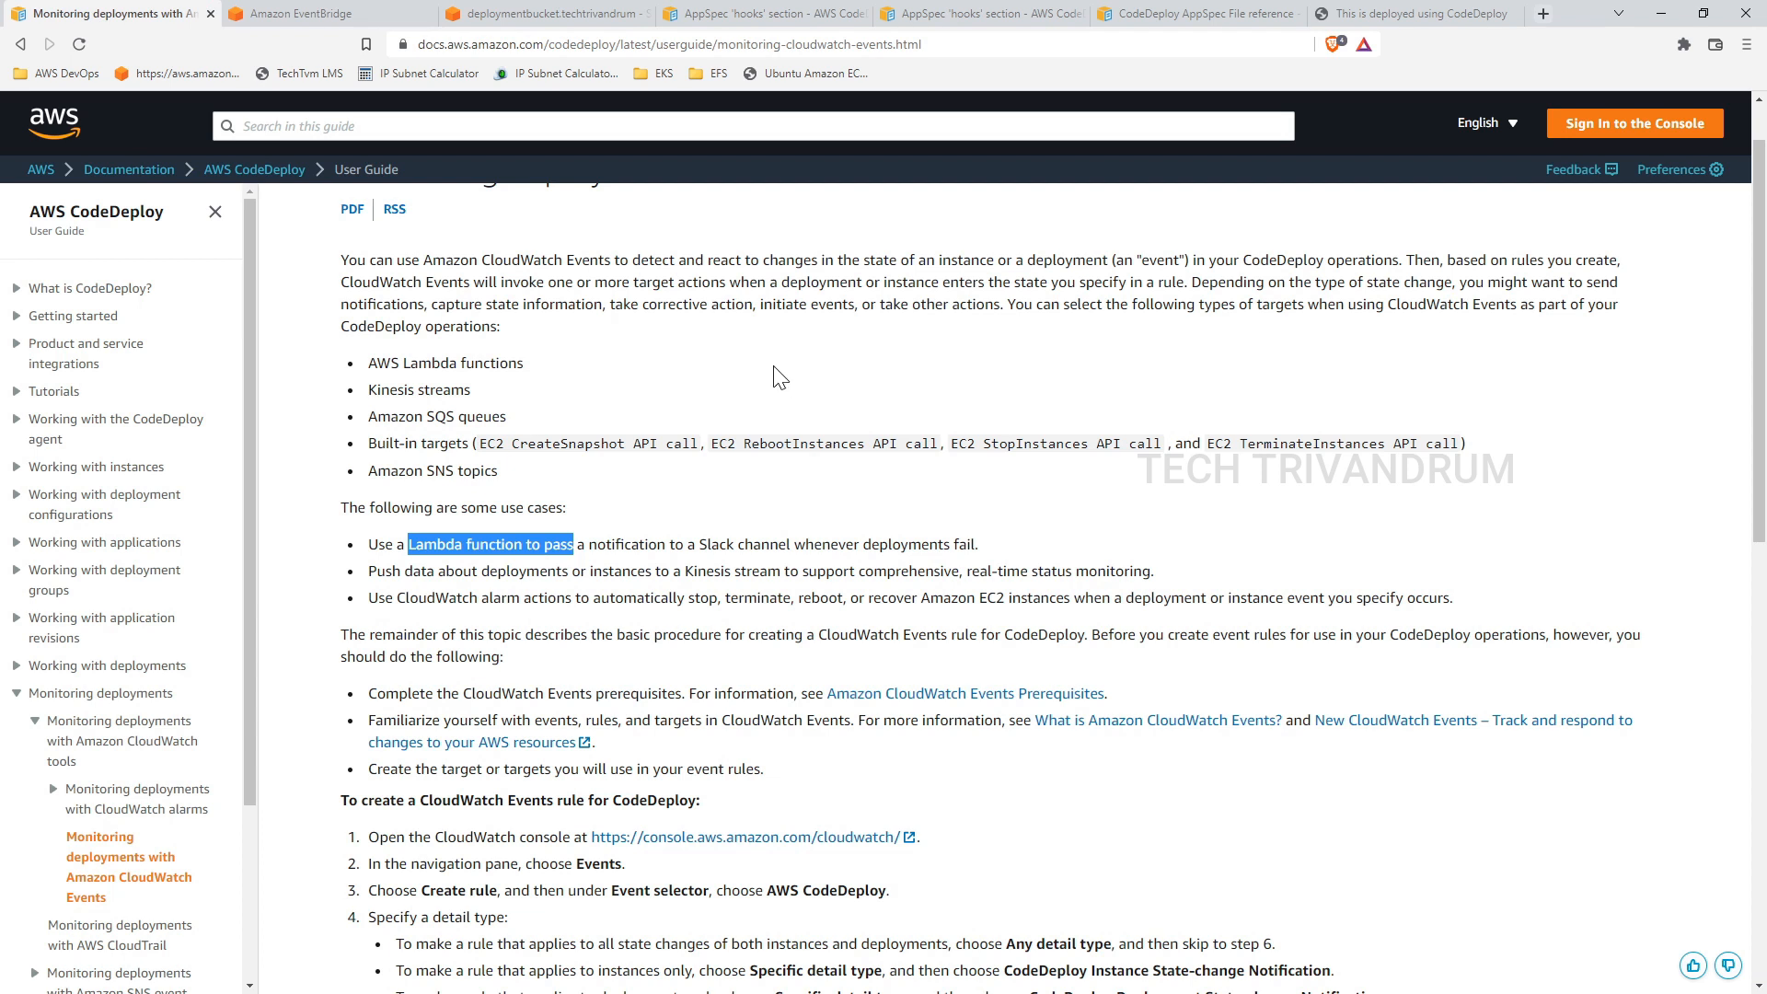
{"action": "left_click", "coordinate": [380, 20]}
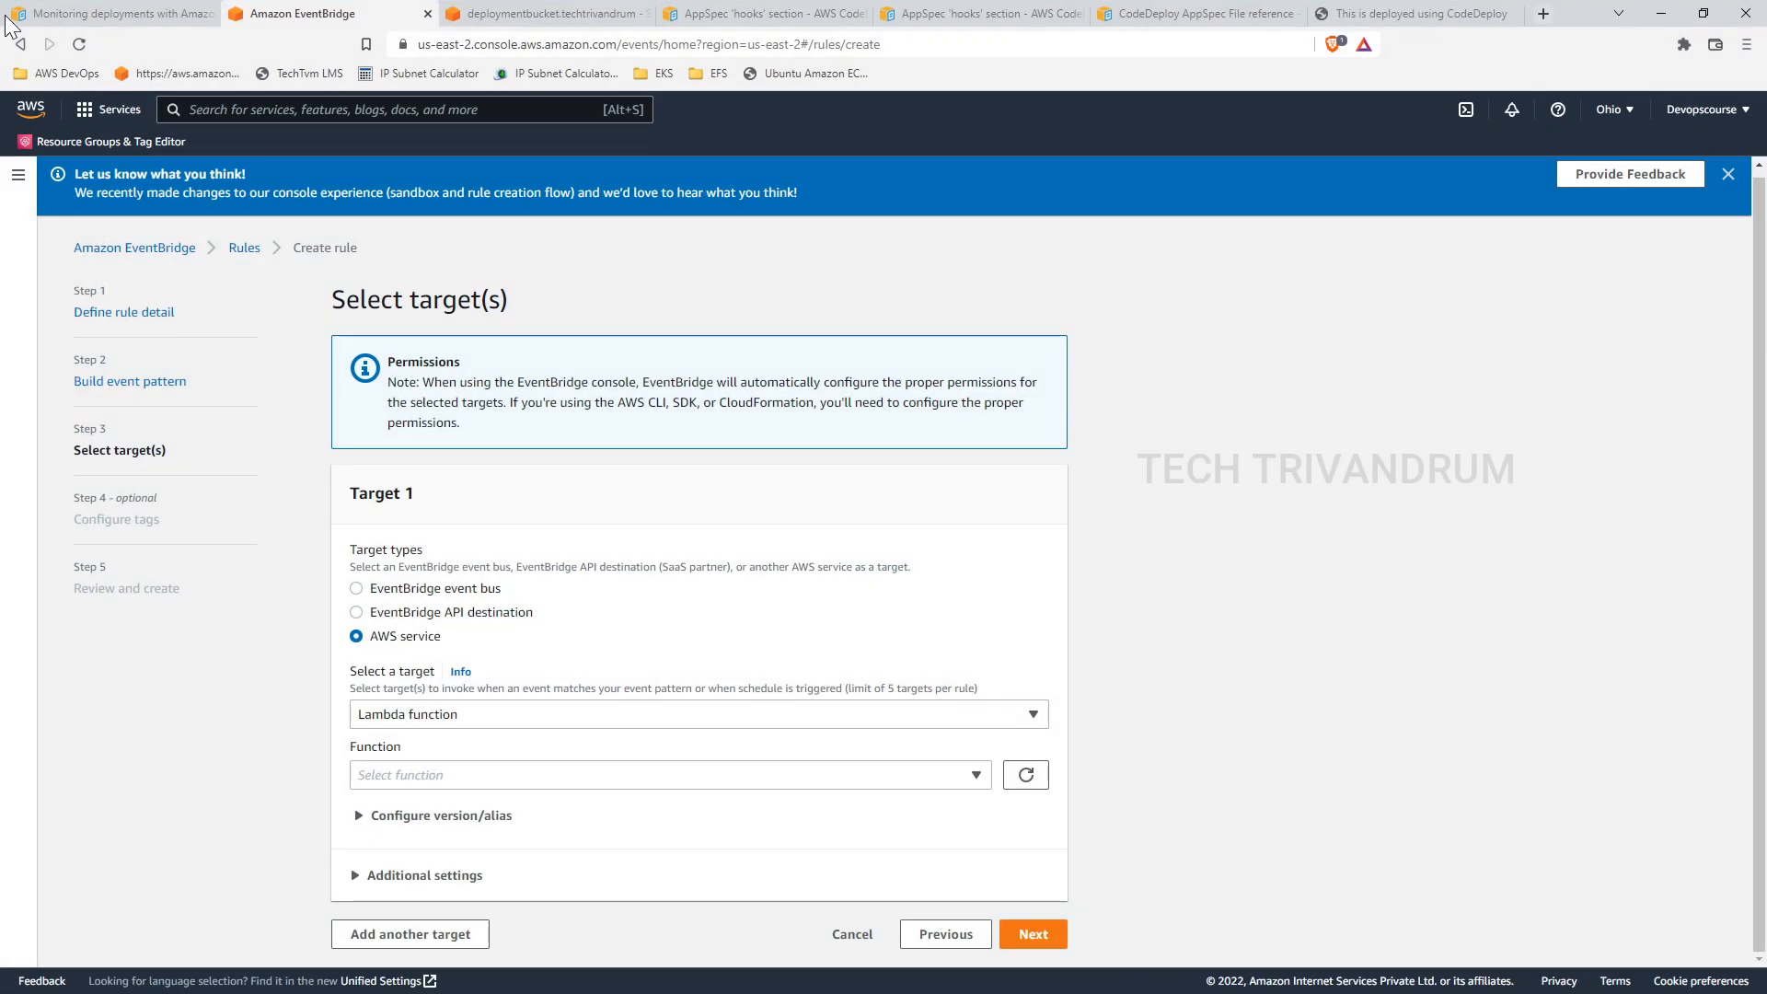
{"action": "left_click", "coordinate": [127, 15]}
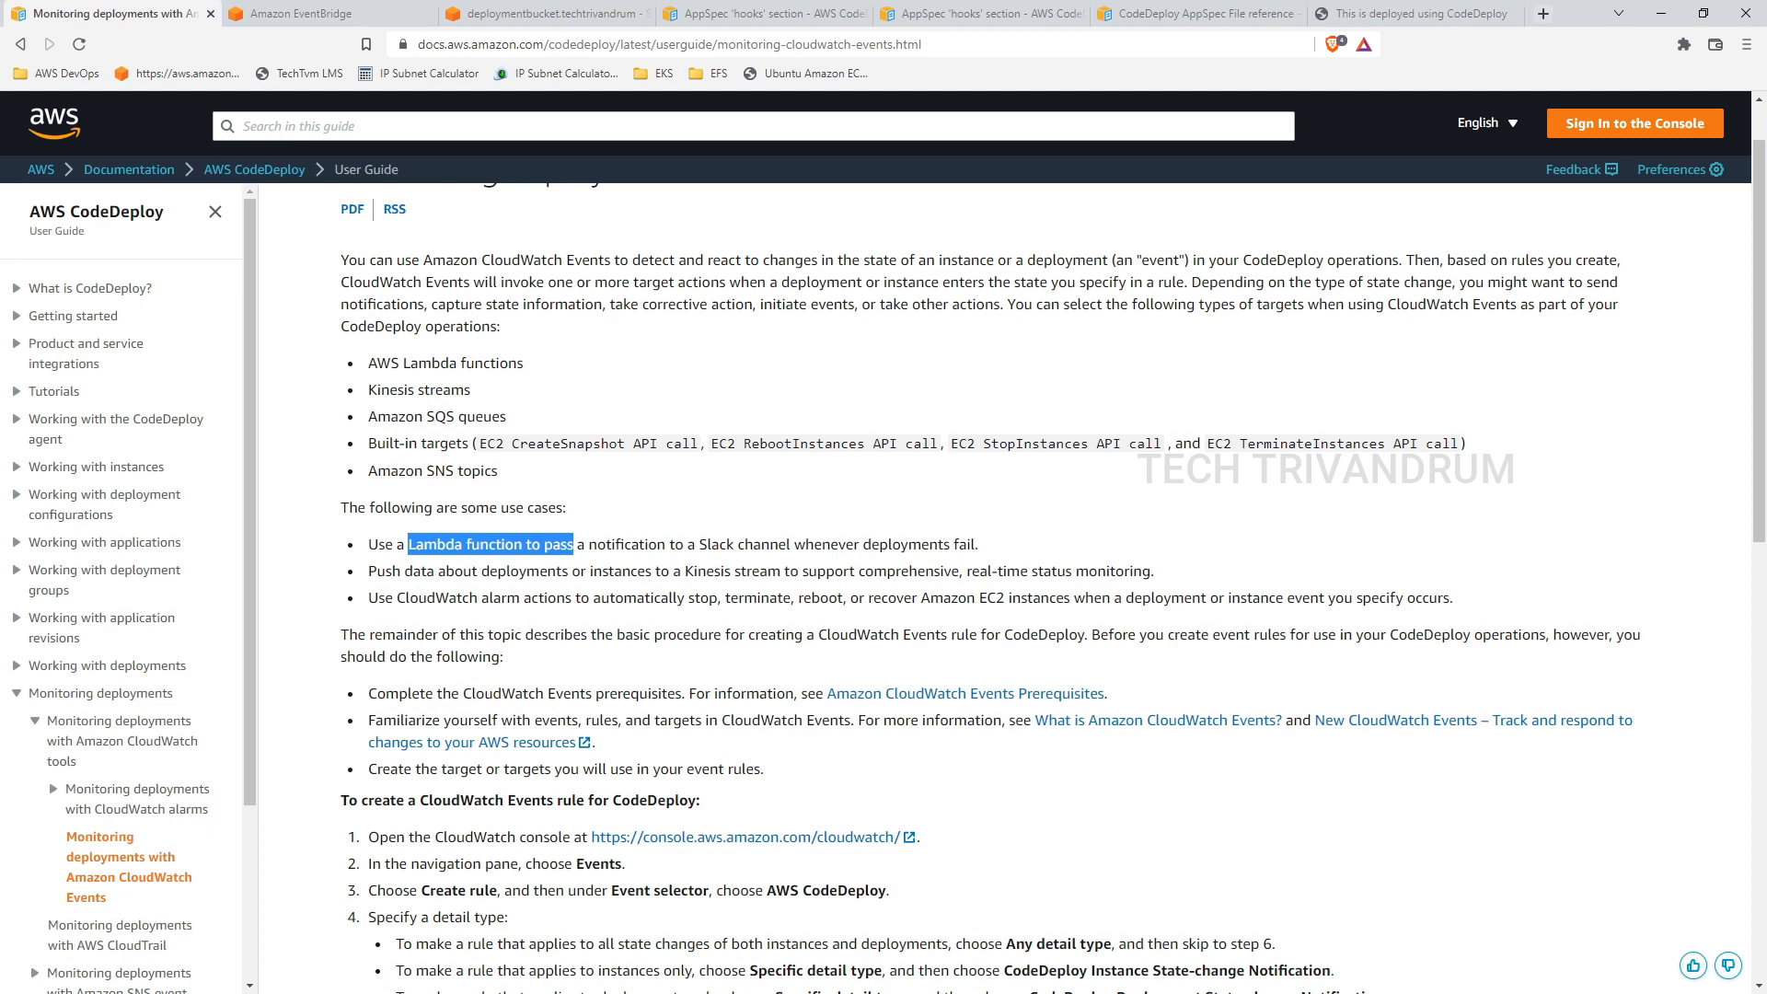
{"action": "left_click", "coordinate": [986, 557]}
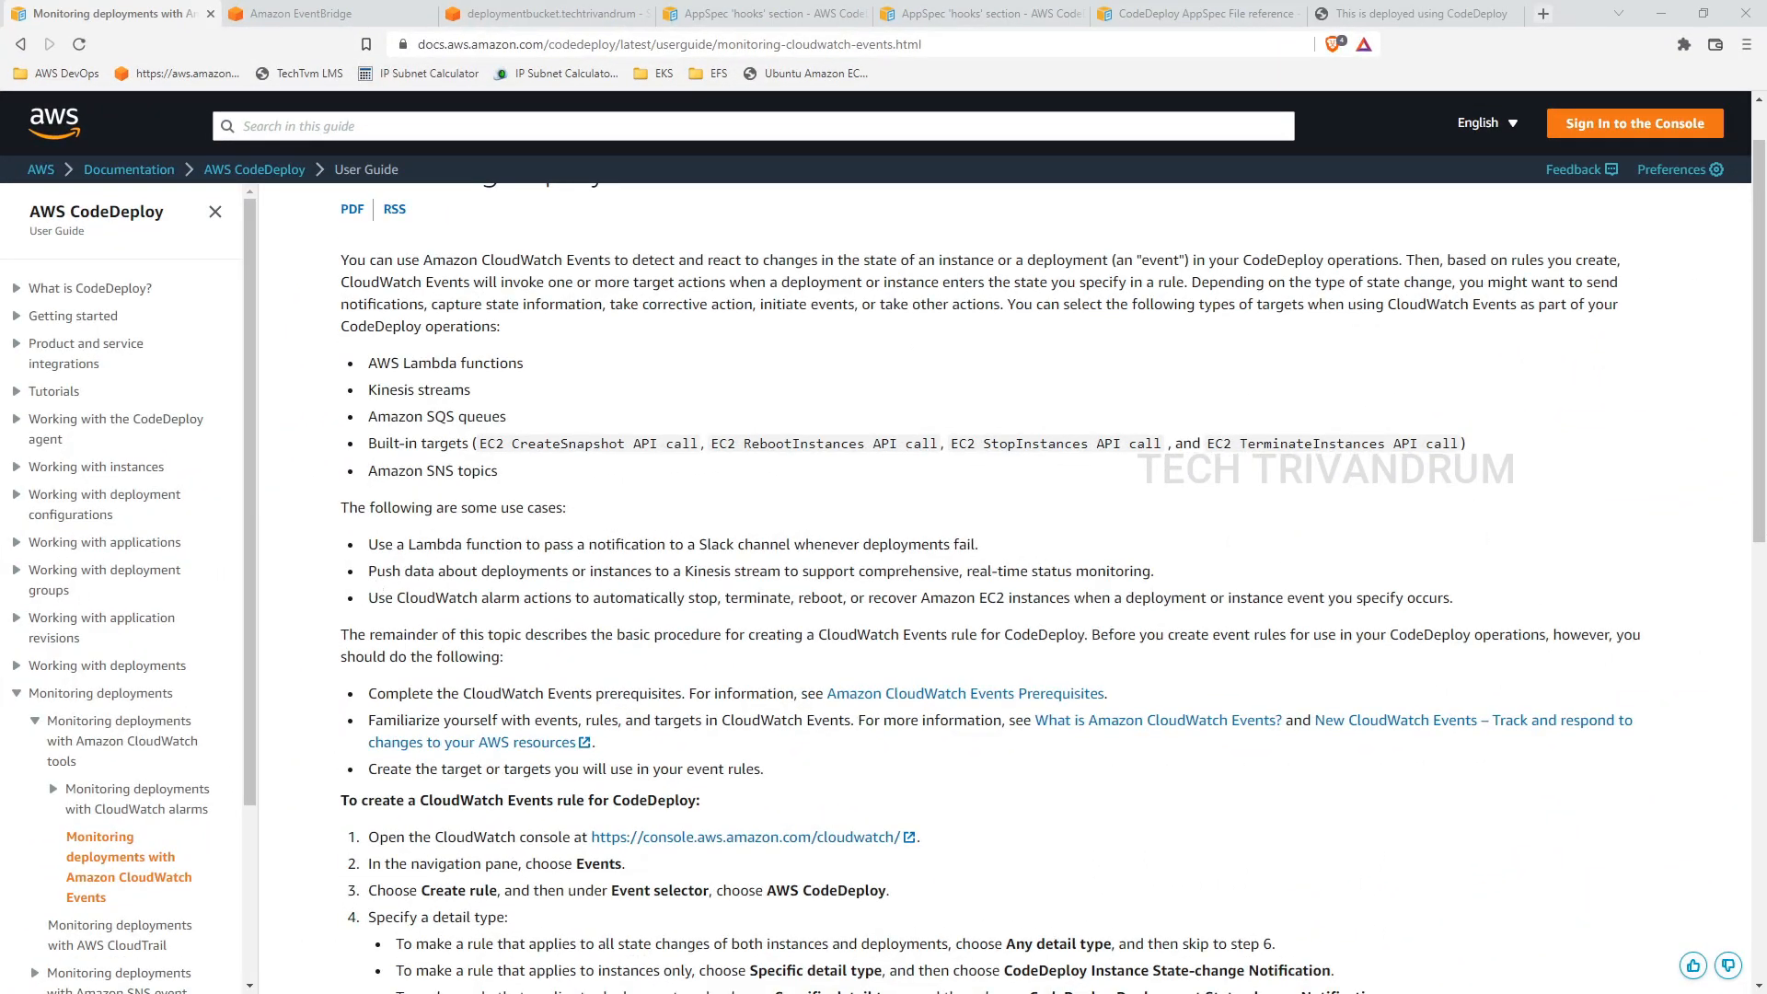
{"action": "left_click_drag", "start_coordinate": [368, 572], "coordinate": [1150, 572]}
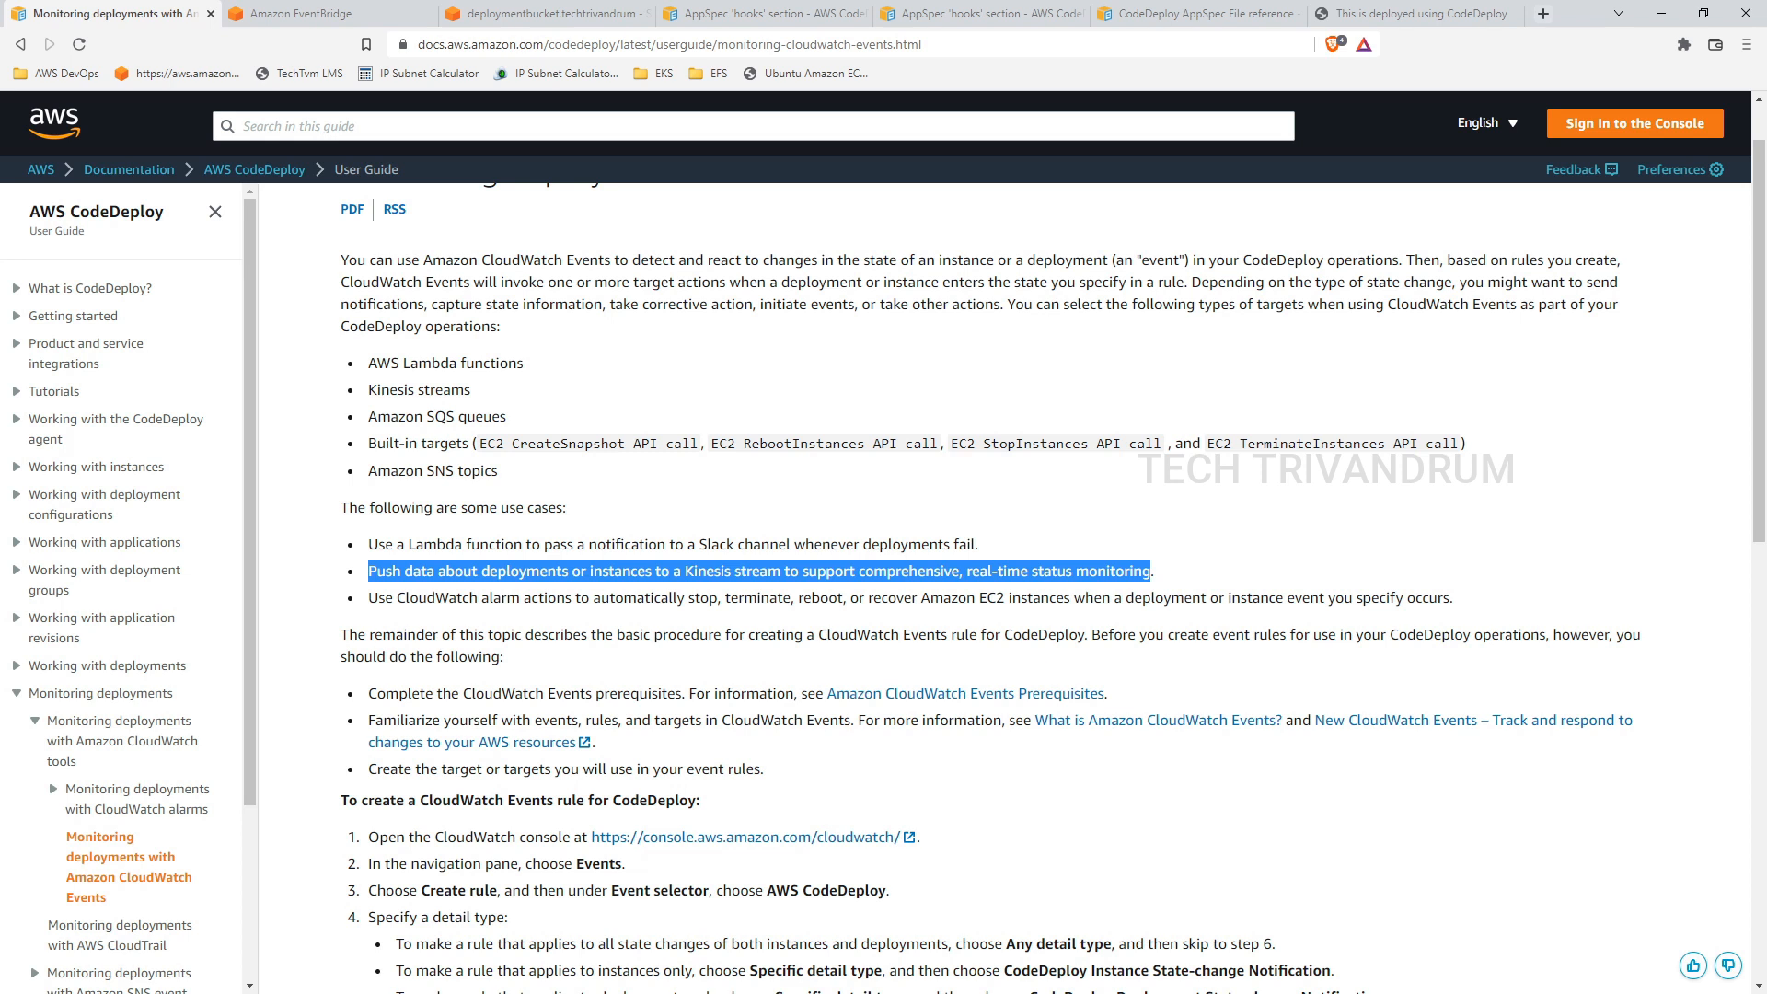
{"action": "left_click", "coordinate": [760, 571]}
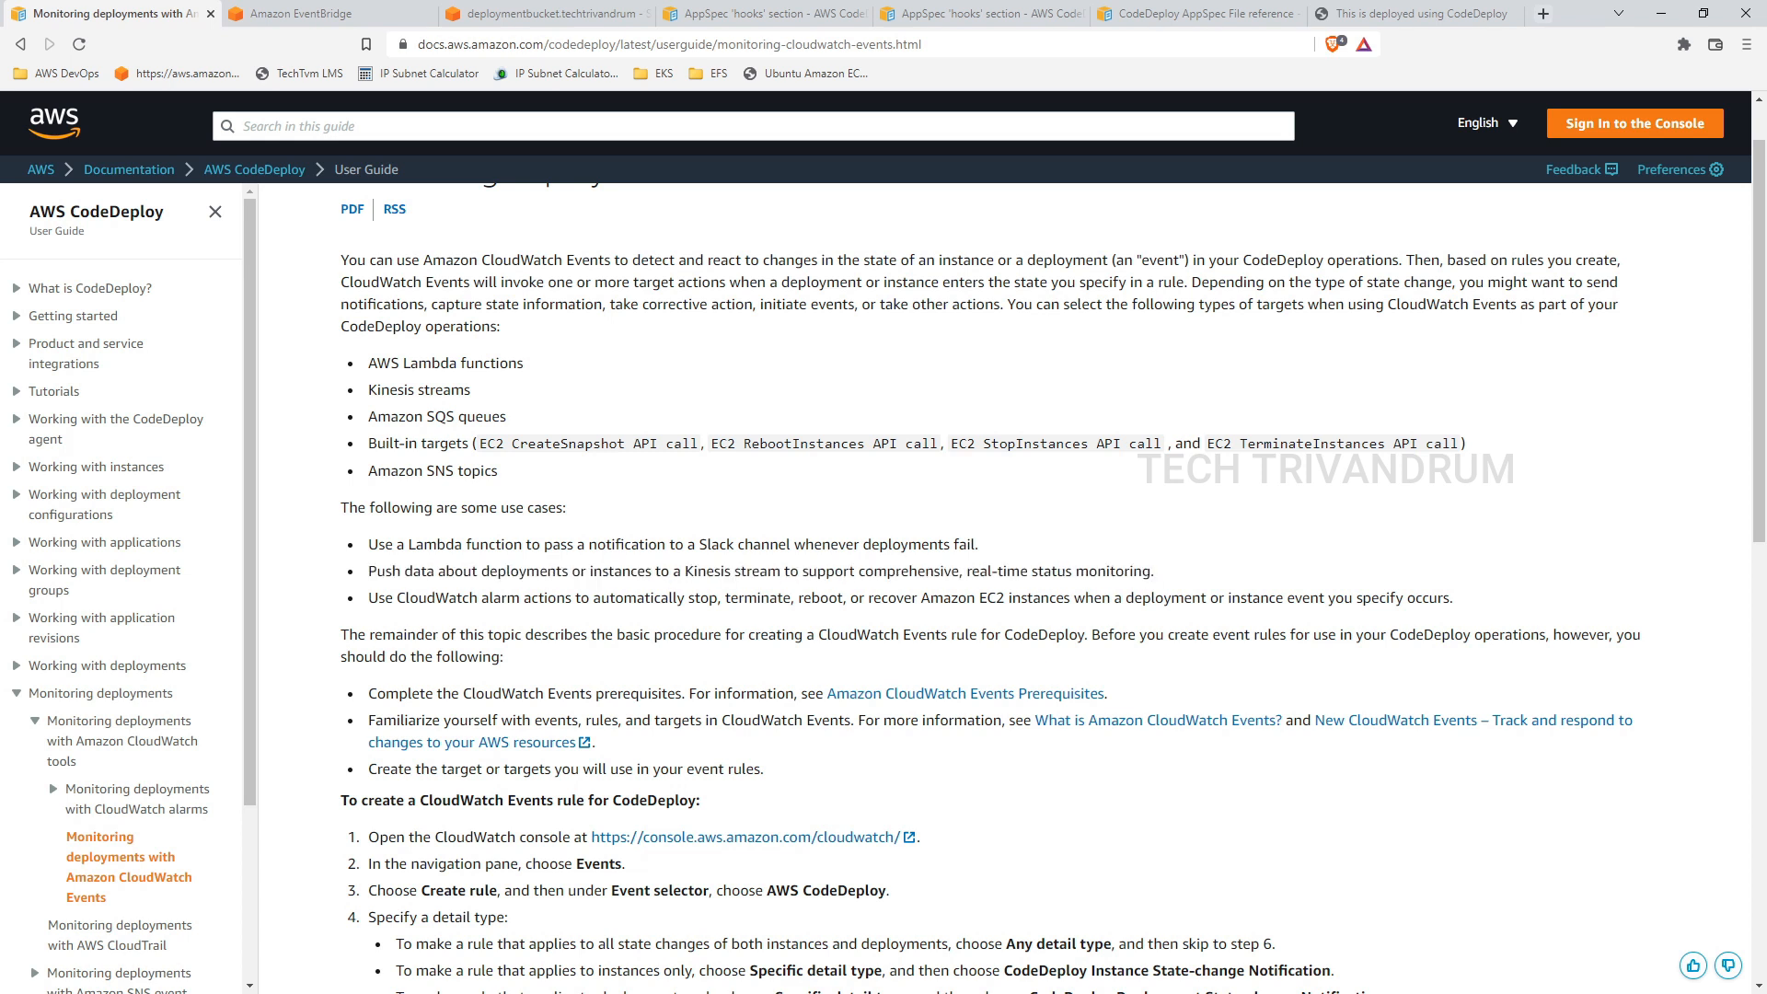
Step: Go back to the EventBridge rule's event pattern and reselect State Change as the CodeDeploy event type
{"action": "left_click", "coordinate": [363, 22]}
{"action": "scroll", "coordinate": [649, 579], "scroll_direction": "up", "scroll_amount": 5}
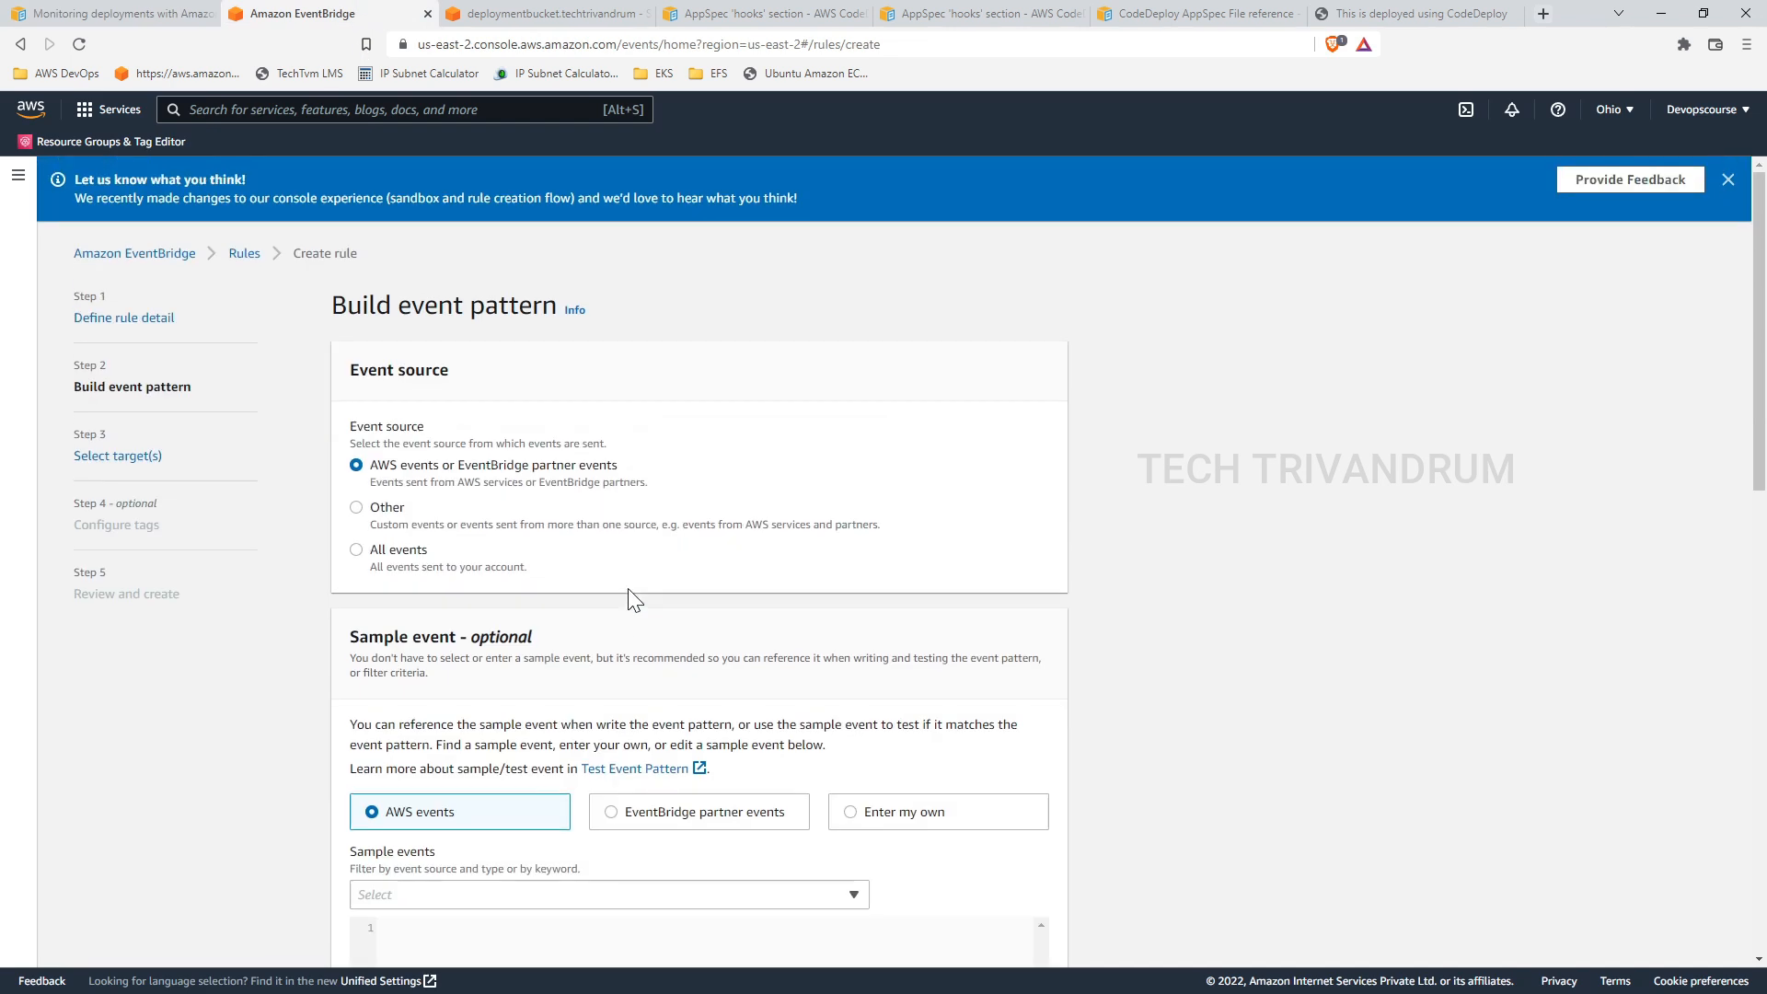
{"action": "scroll", "coordinate": [575, 497], "scroll_direction": "down", "scroll_amount": 5}
{"action": "scroll", "coordinate": [574, 497], "scroll_direction": "down", "scroll_amount": 4}
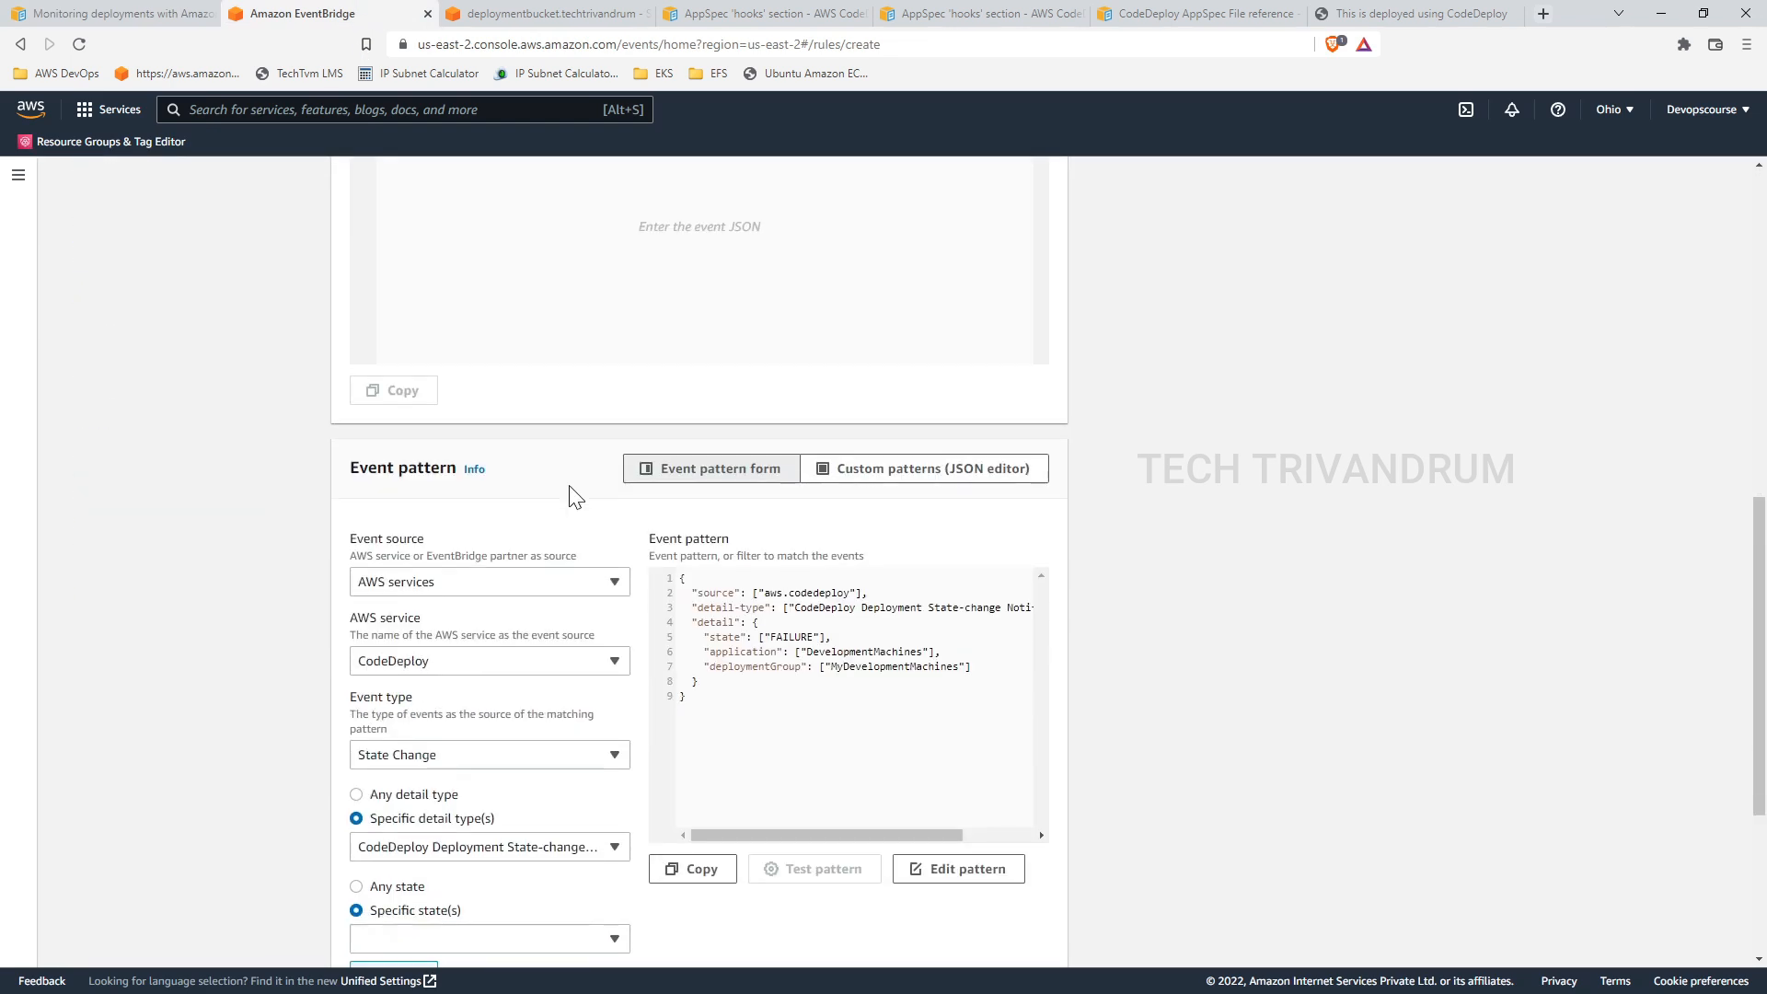
{"action": "scroll", "coordinate": [574, 497], "scroll_direction": "down", "scroll_amount": 3}
{"action": "scroll", "coordinate": [930, 474], "scroll_direction": "up", "scroll_amount": 1}
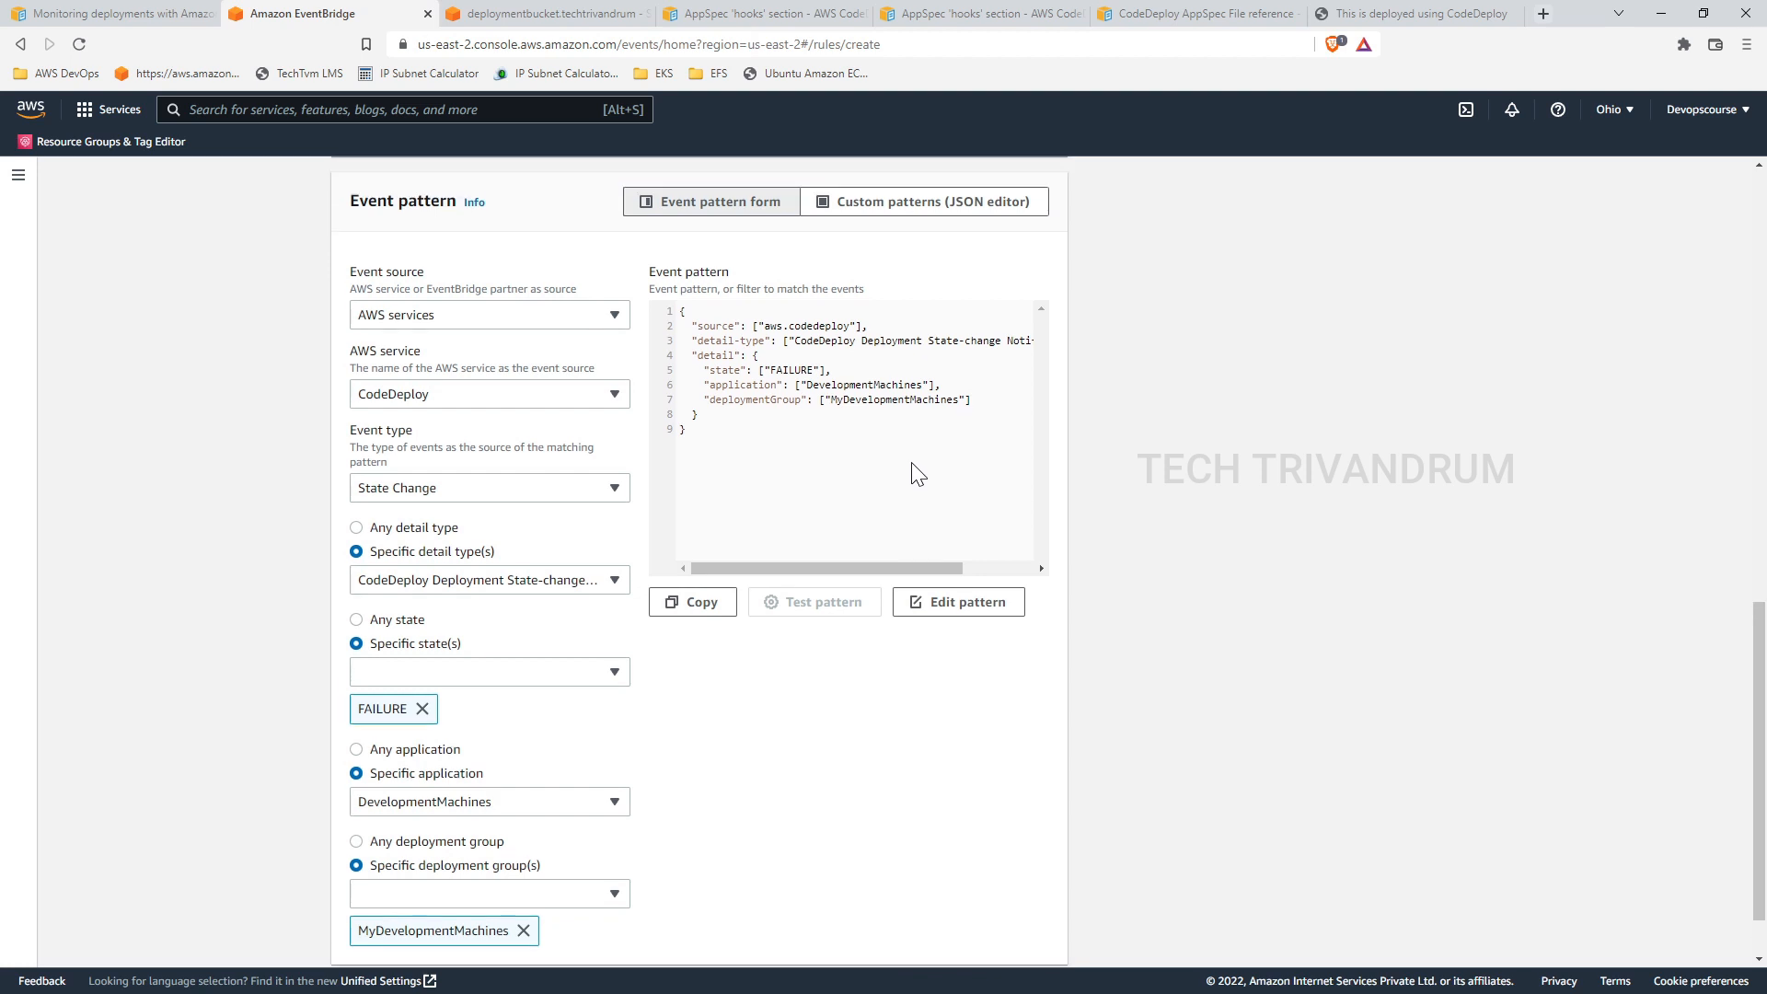
{"action": "scroll", "coordinate": [541, 332], "scroll_direction": "down", "scroll_amount": 1}
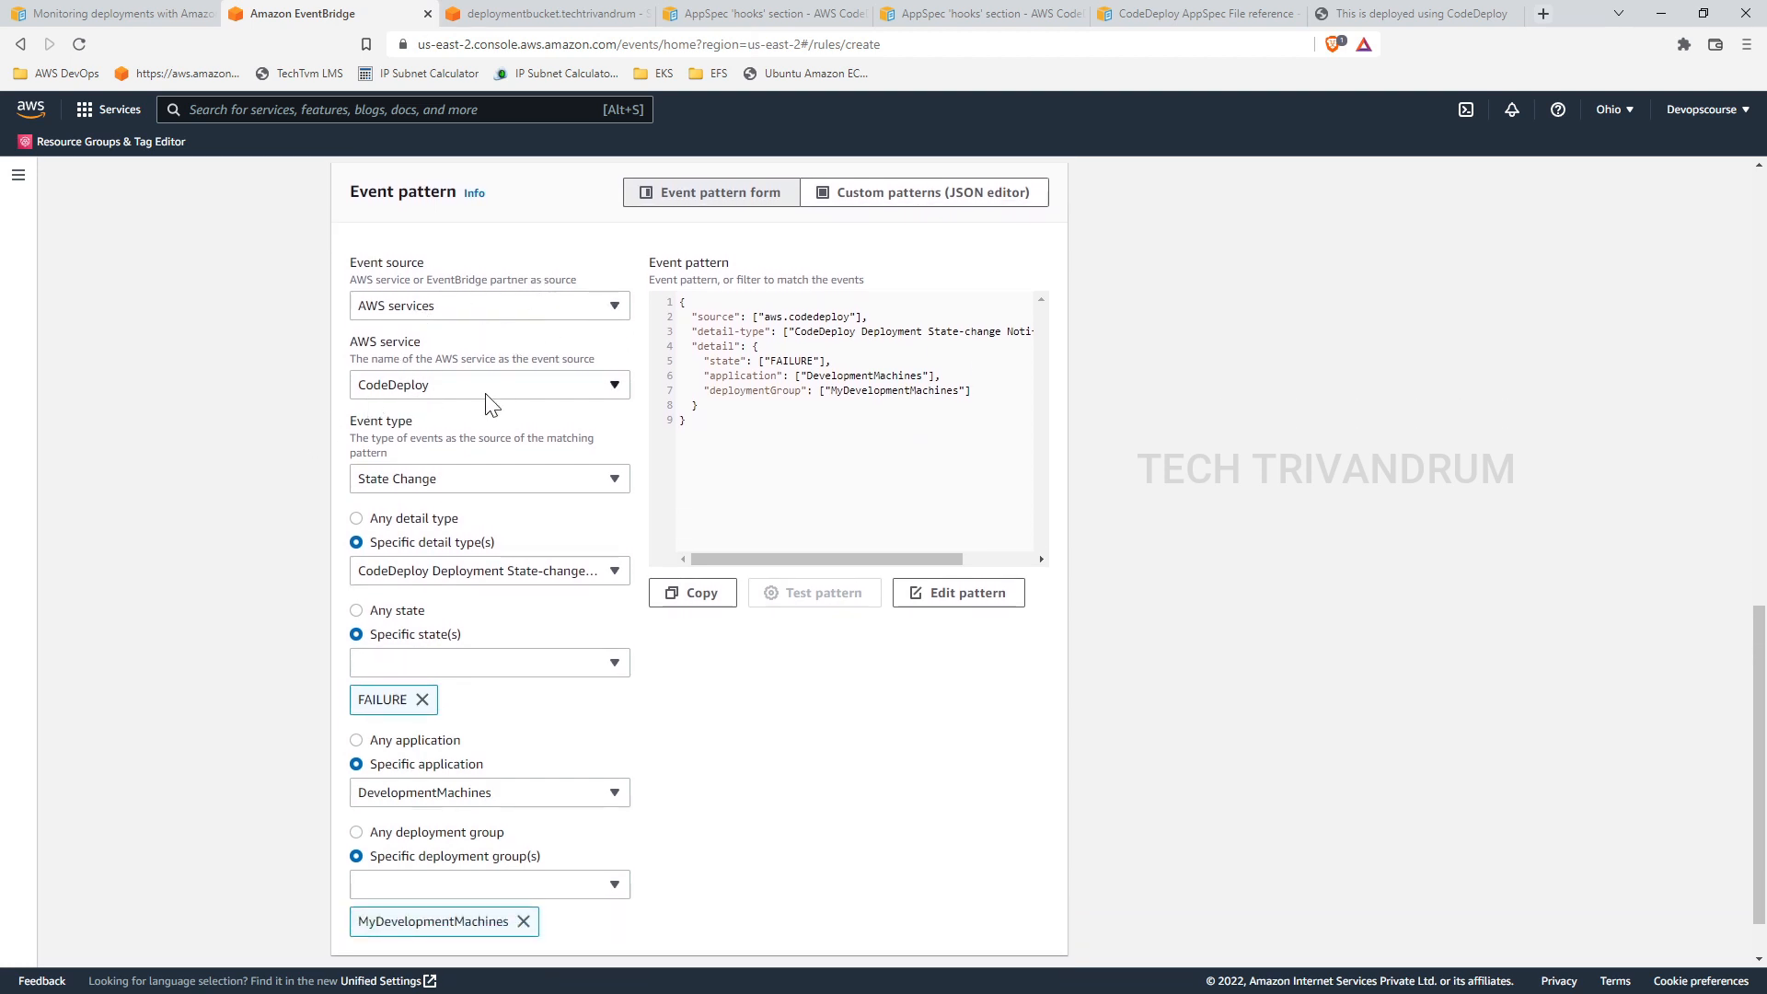
{"action": "scroll", "coordinate": [458, 396], "scroll_direction": "down", "scroll_amount": 1}
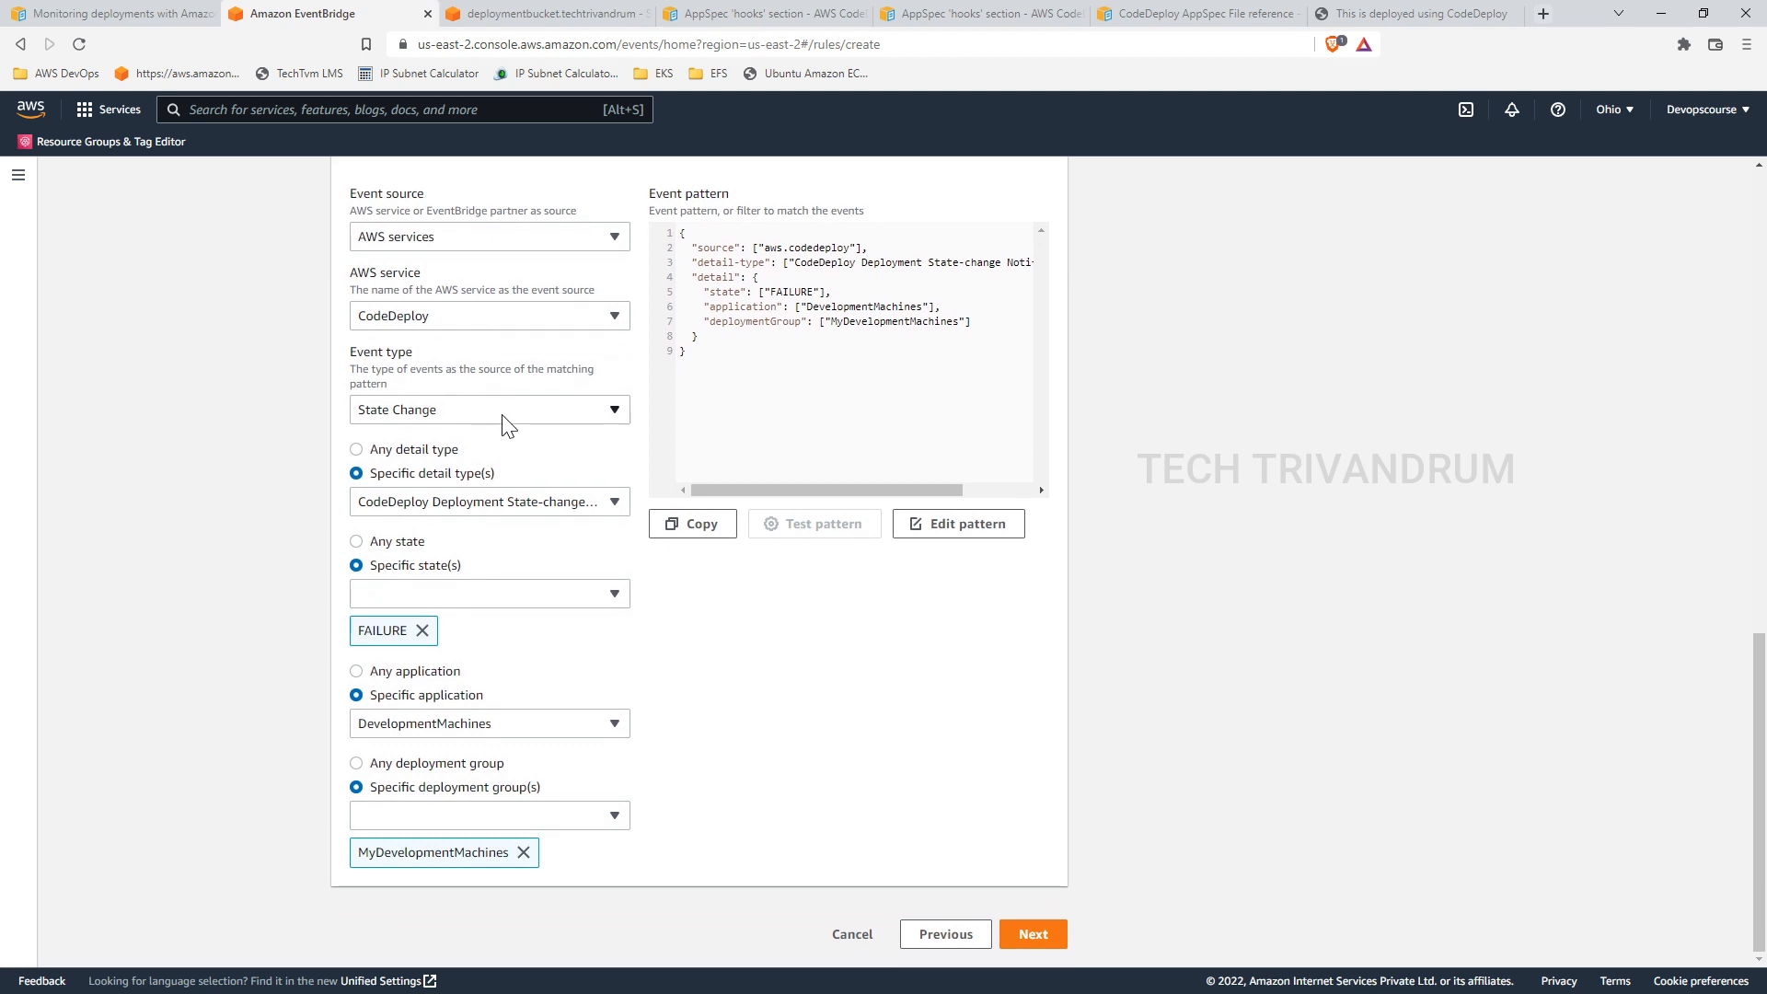
{"action": "left_click", "coordinate": [504, 414]}
{"action": "left_click", "coordinate": [425, 529]}
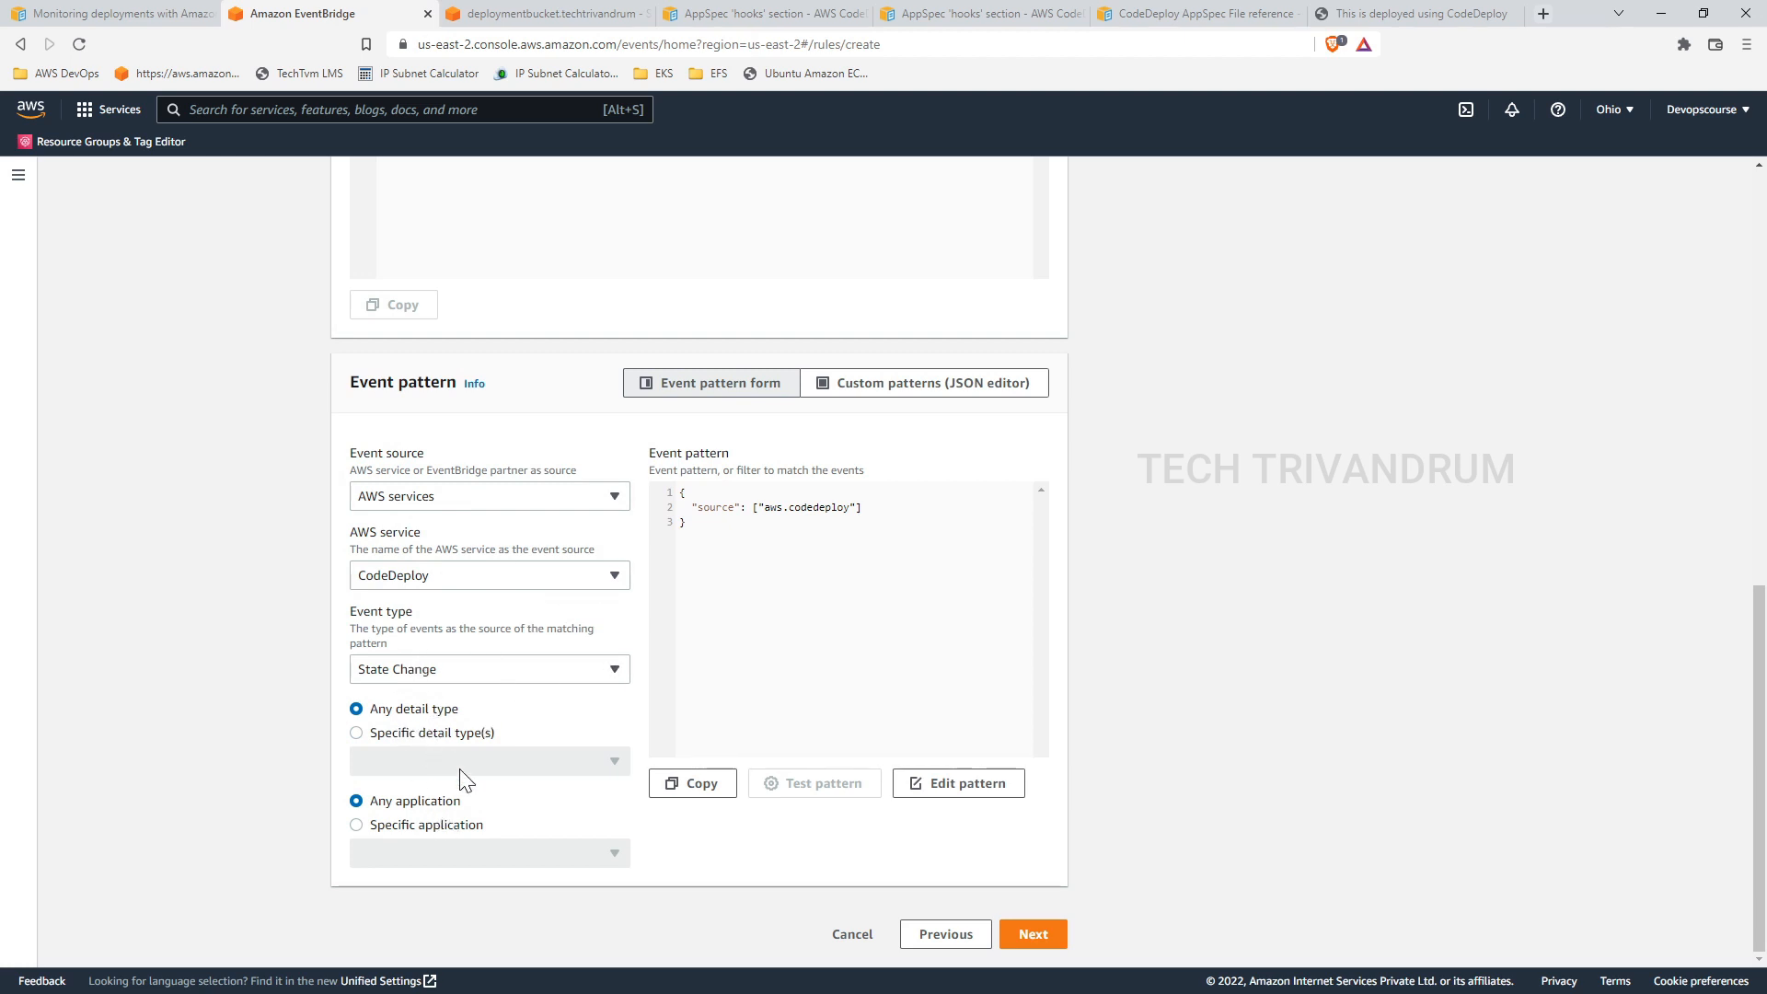
Step: Restrict the event pattern to the specific detail type CodeDeploy Deployment State-change Notification
{"action": "left_click", "coordinate": [459, 734]}
{"action": "left_click", "coordinate": [478, 763]}
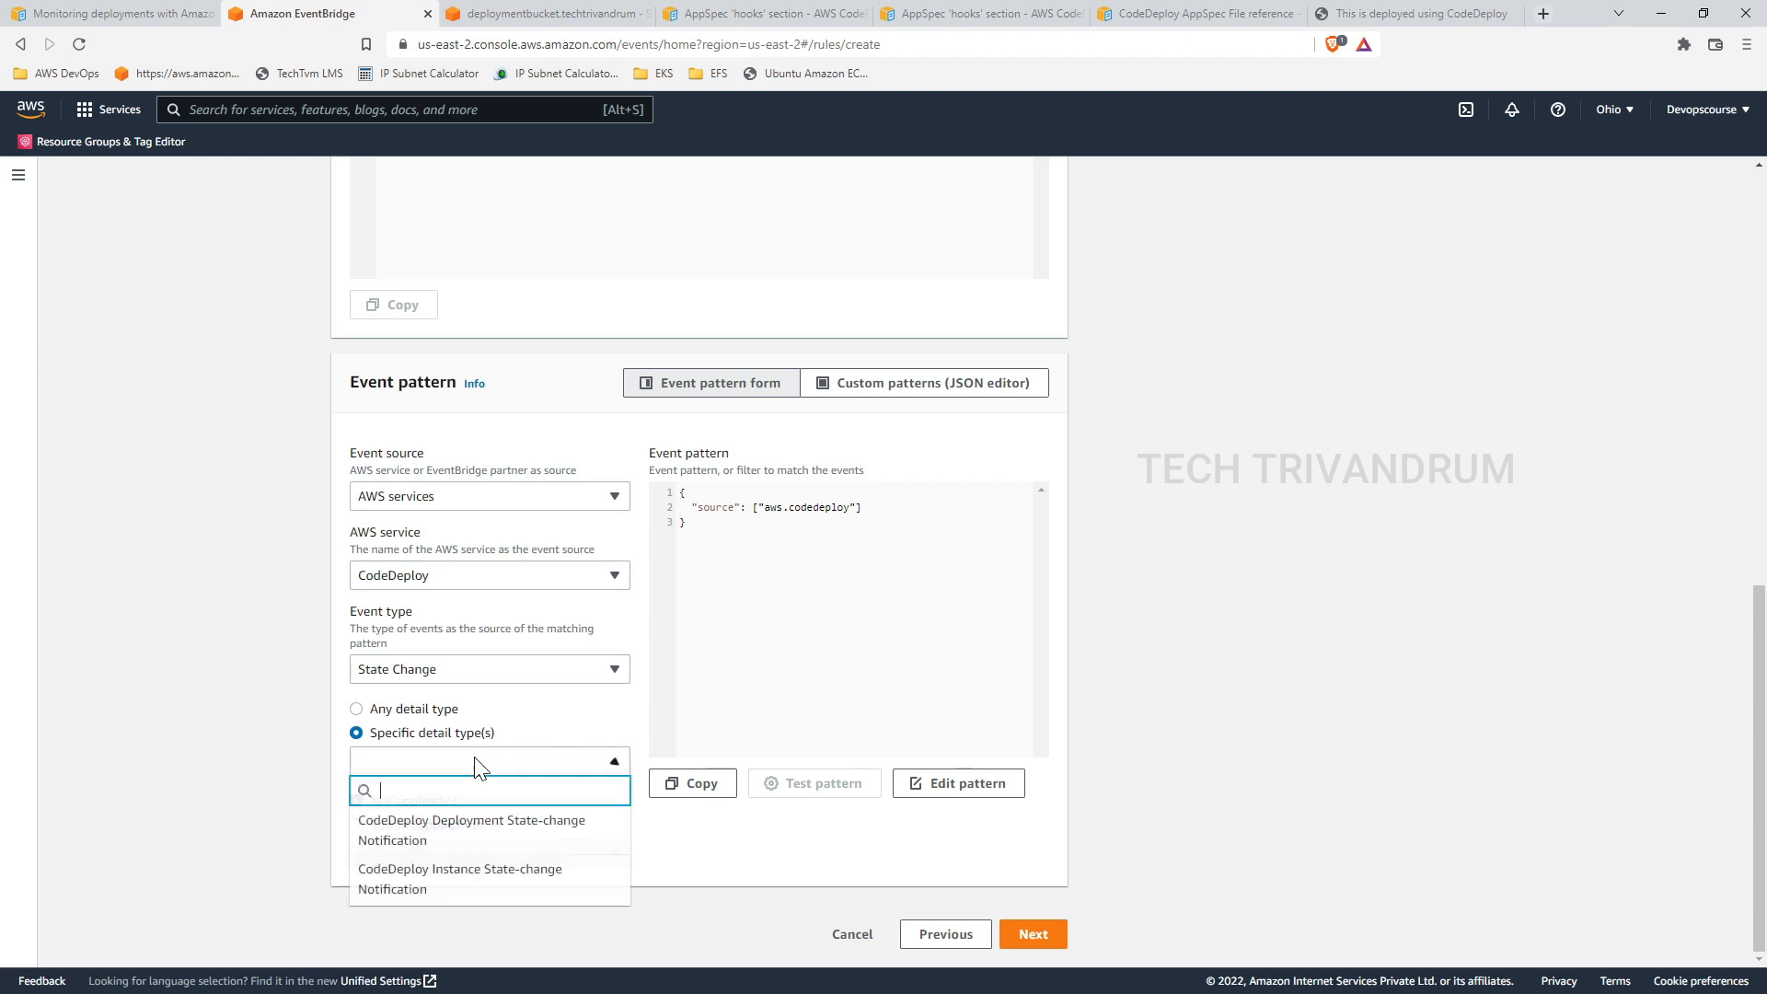
{"action": "left_click", "coordinate": [465, 849]}
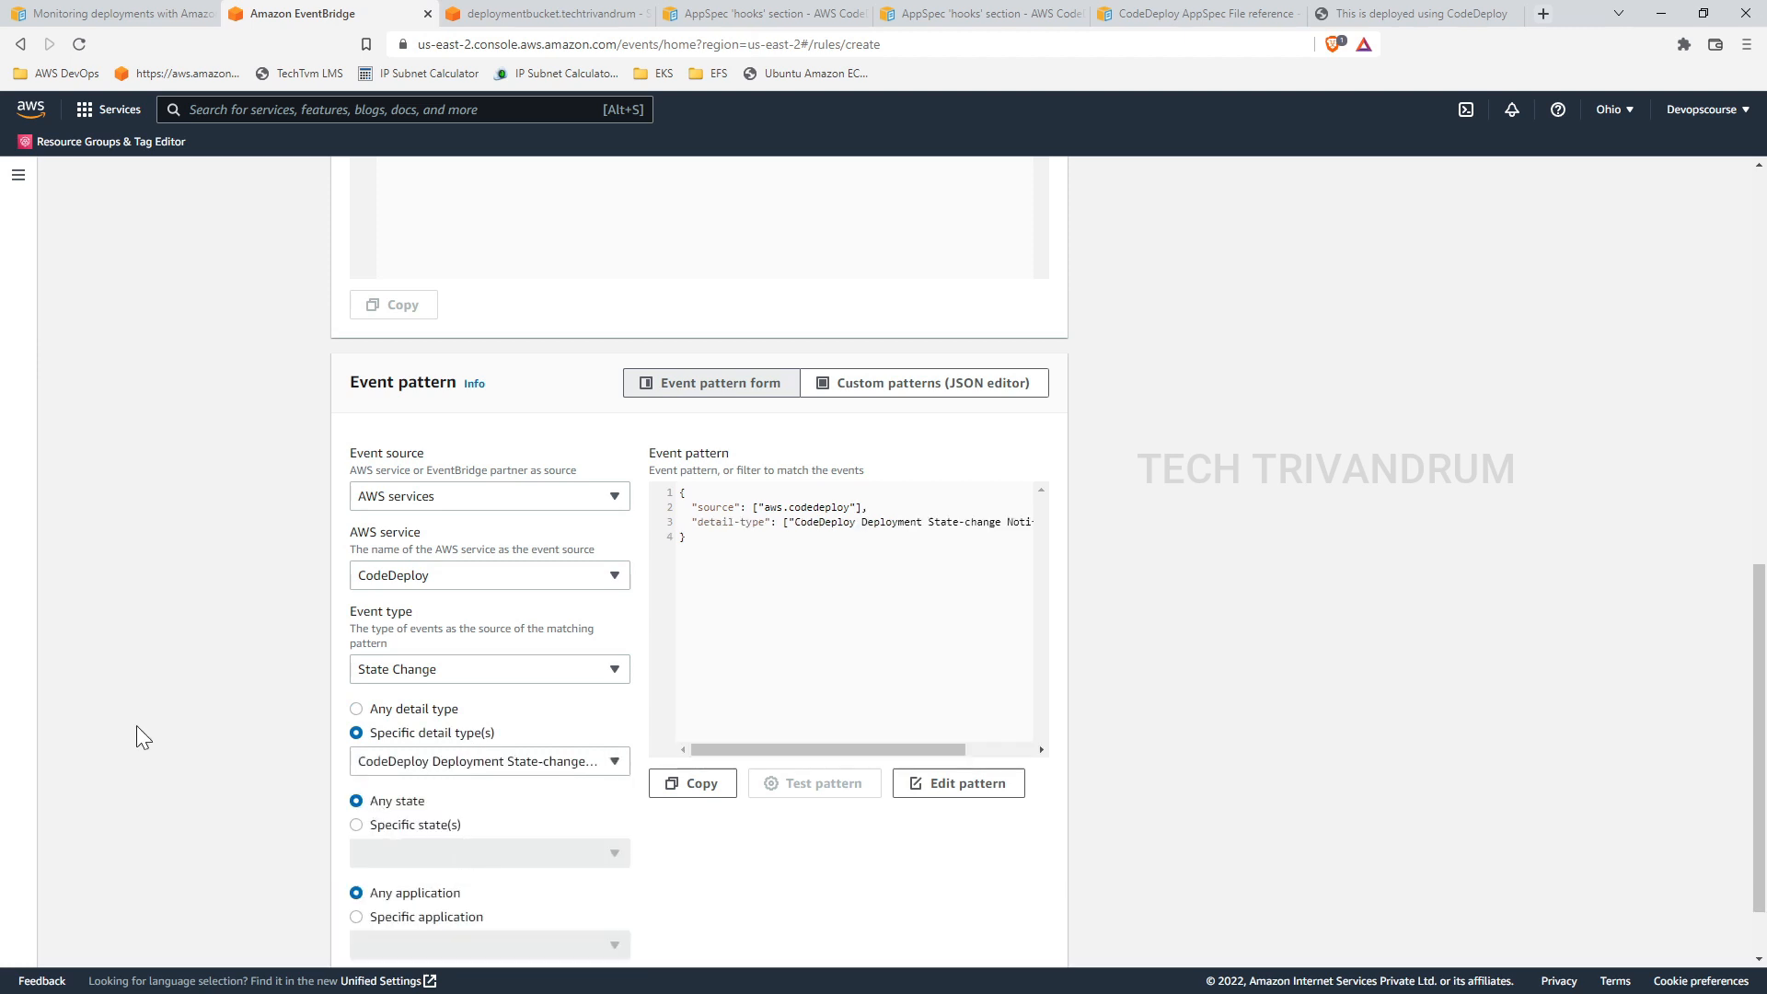
{"action": "scroll", "coordinate": [405, 731], "scroll_direction": "down", "scroll_amount": 1}
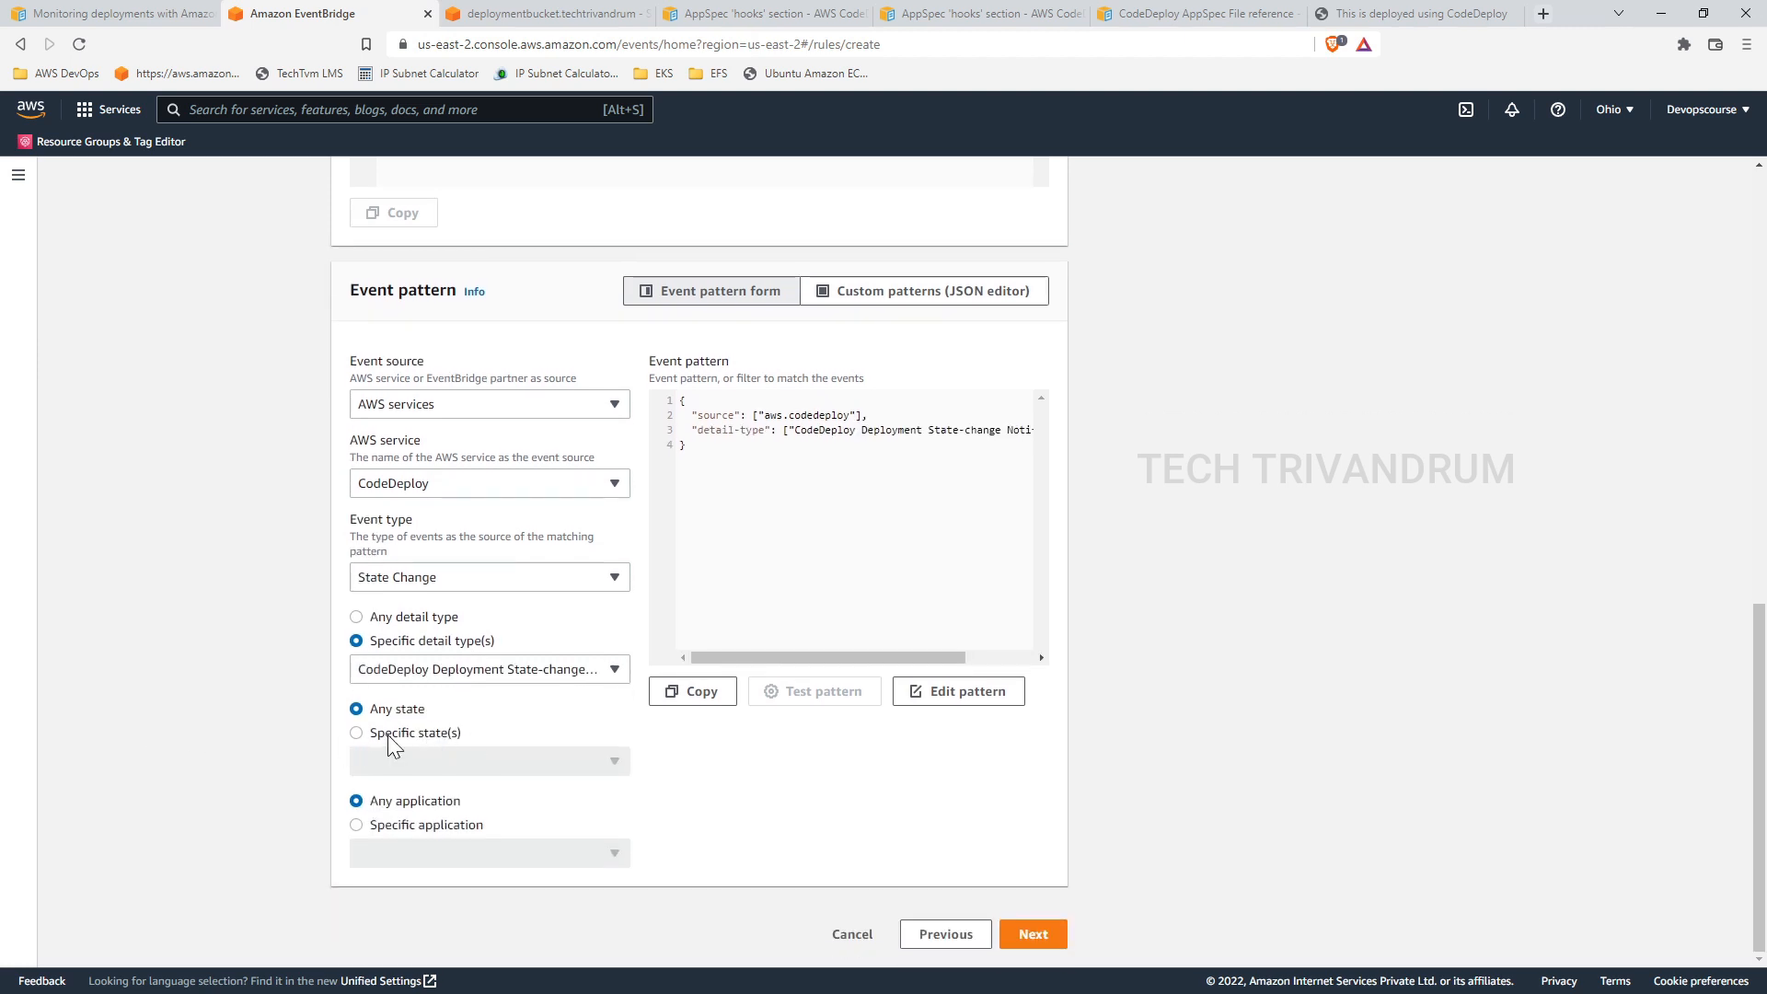
{"action": "left_click", "coordinate": [420, 735]}
{"action": "left_click", "coordinate": [440, 768]}
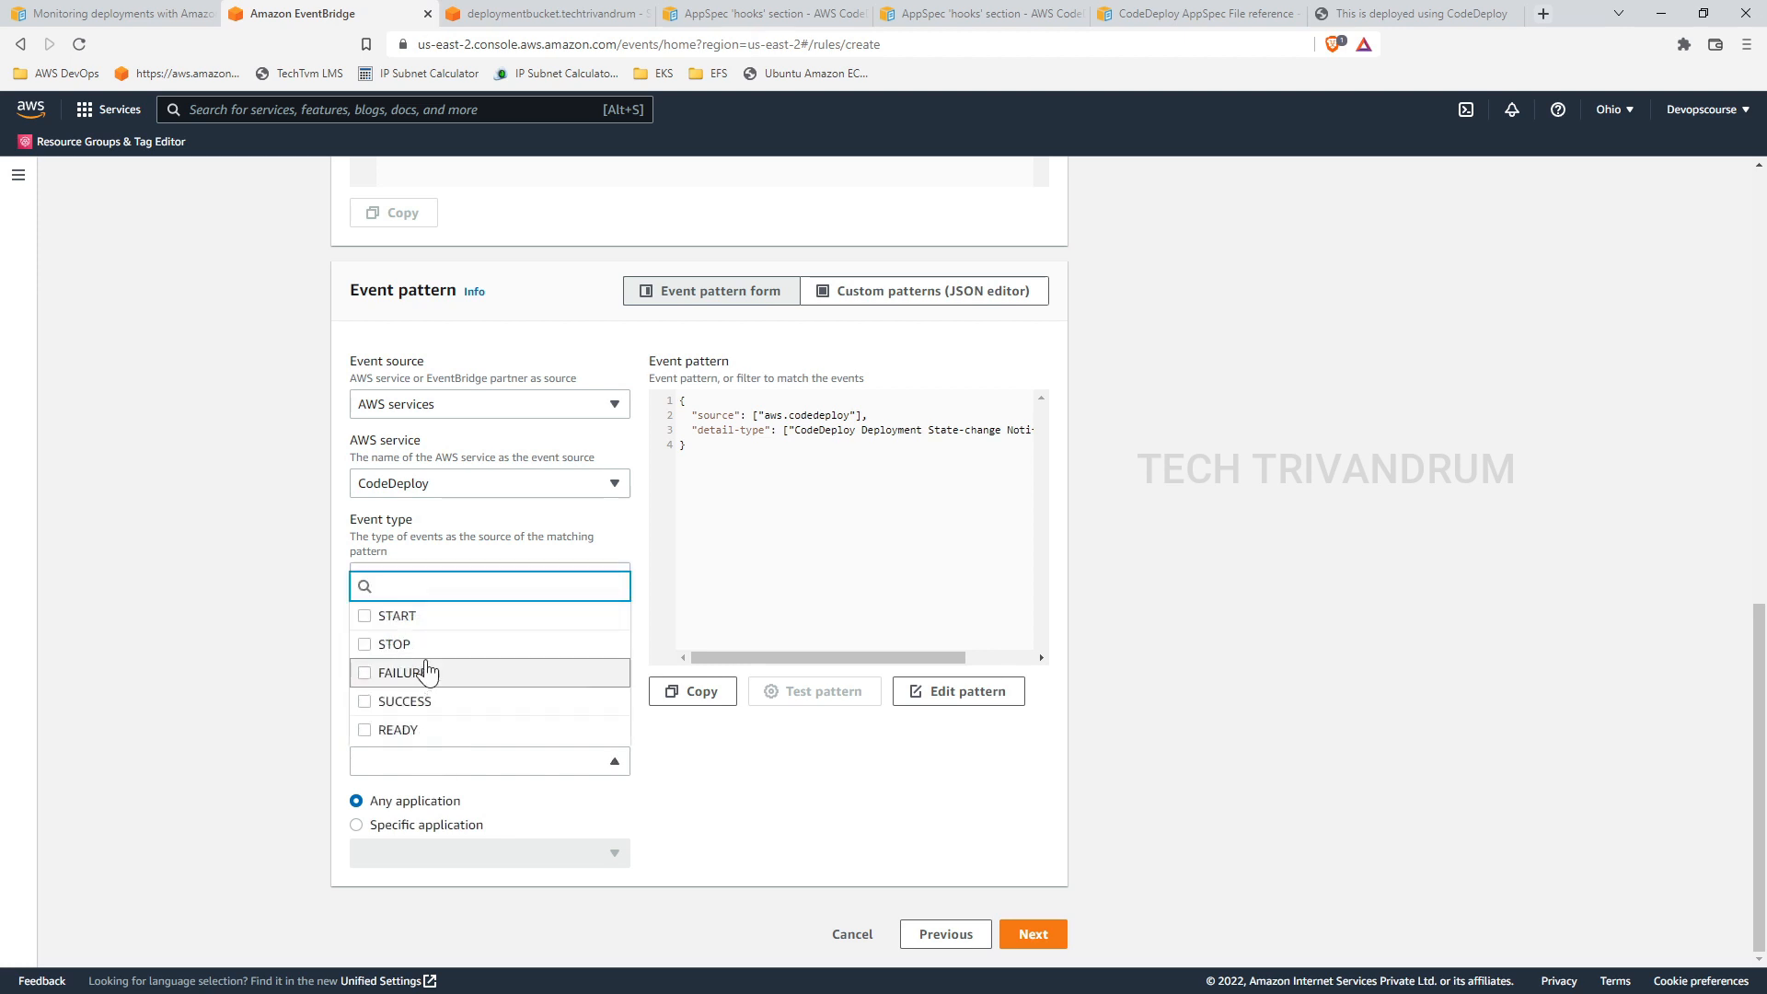
{"action": "left_click", "coordinate": [267, 766]}
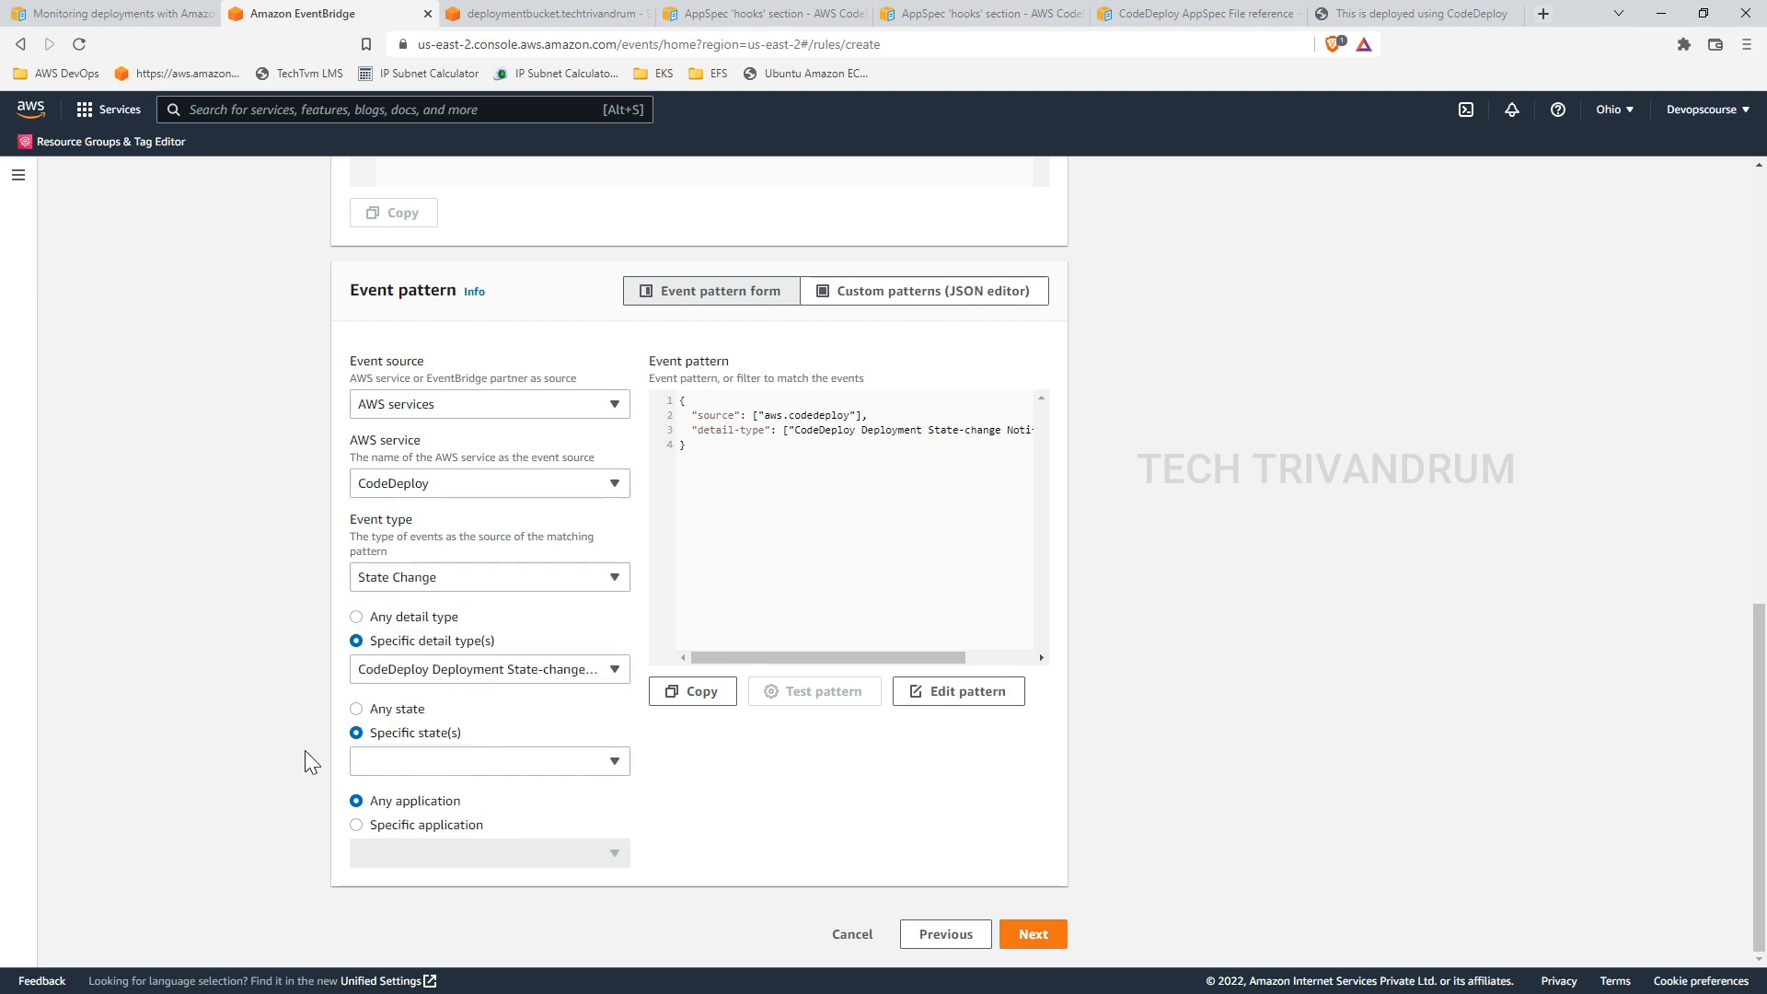
{"action": "left_click", "coordinate": [356, 709]}
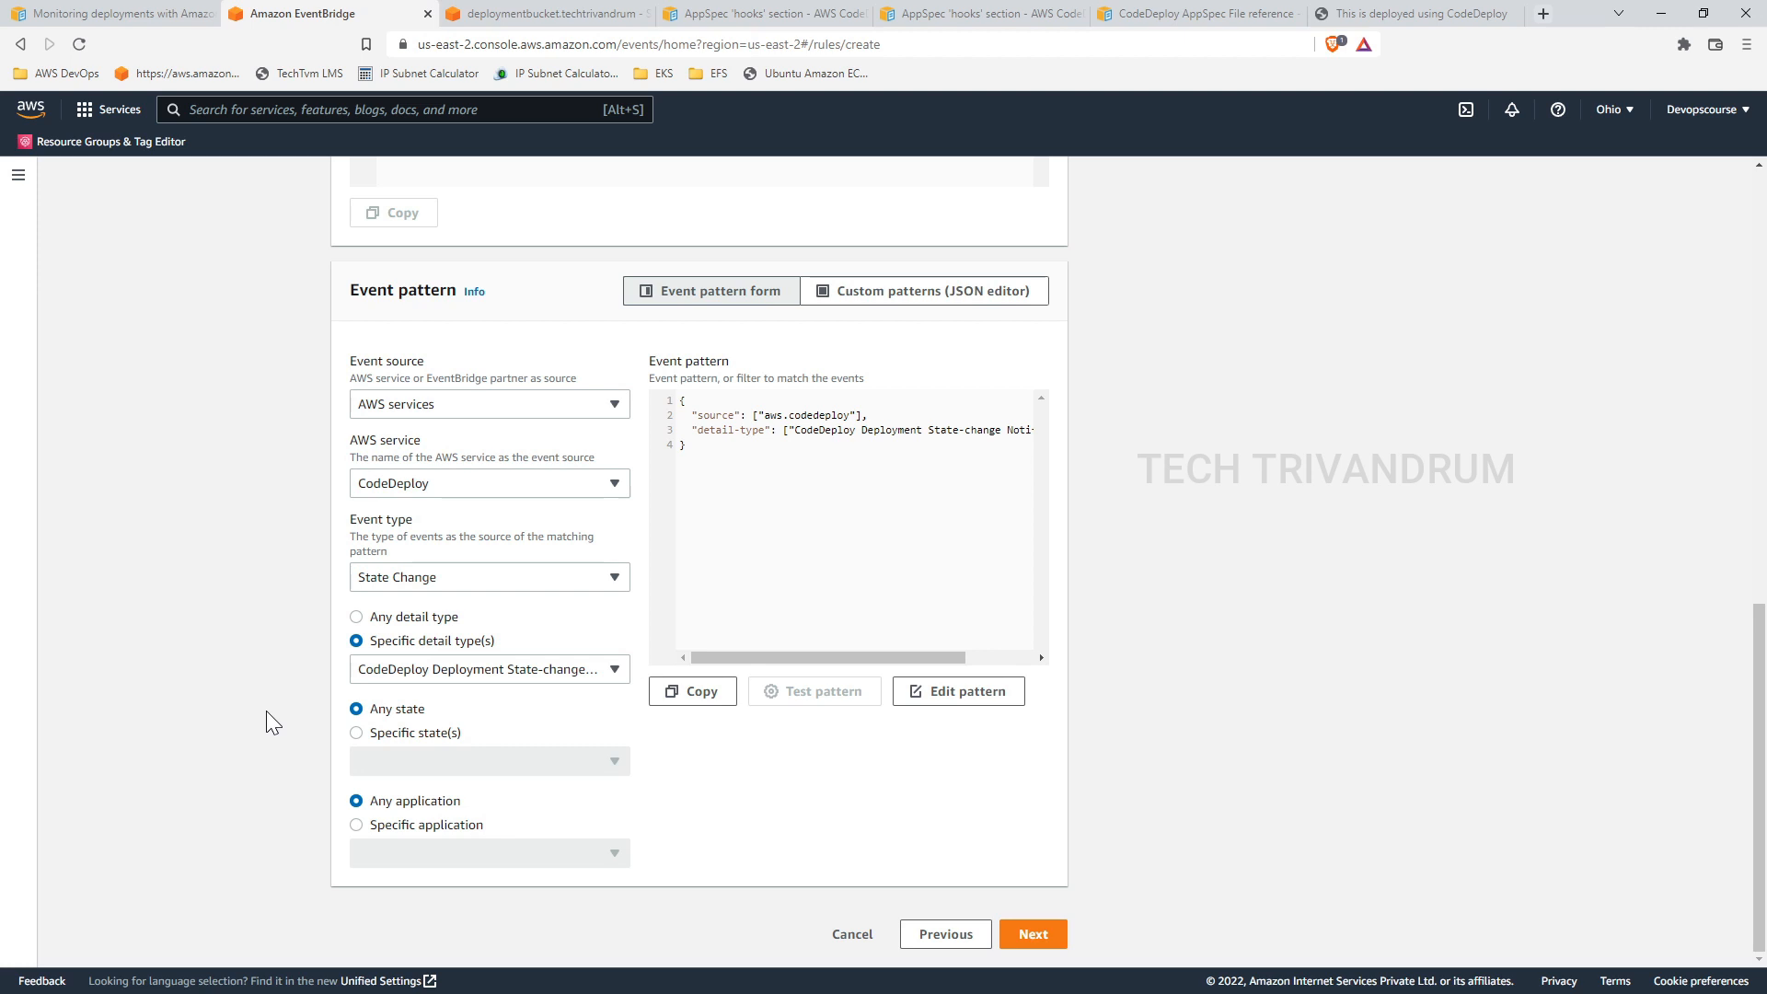
Step: Restrict the event pattern to the specific application DevelopmentMachines
{"action": "left_click", "coordinate": [455, 830]}
{"action": "left_click", "coordinate": [461, 854]}
{"action": "left_click", "coordinate": [460, 822]}
{"action": "scroll", "coordinate": [251, 694], "scroll_direction": "down", "scroll_amount": 1}
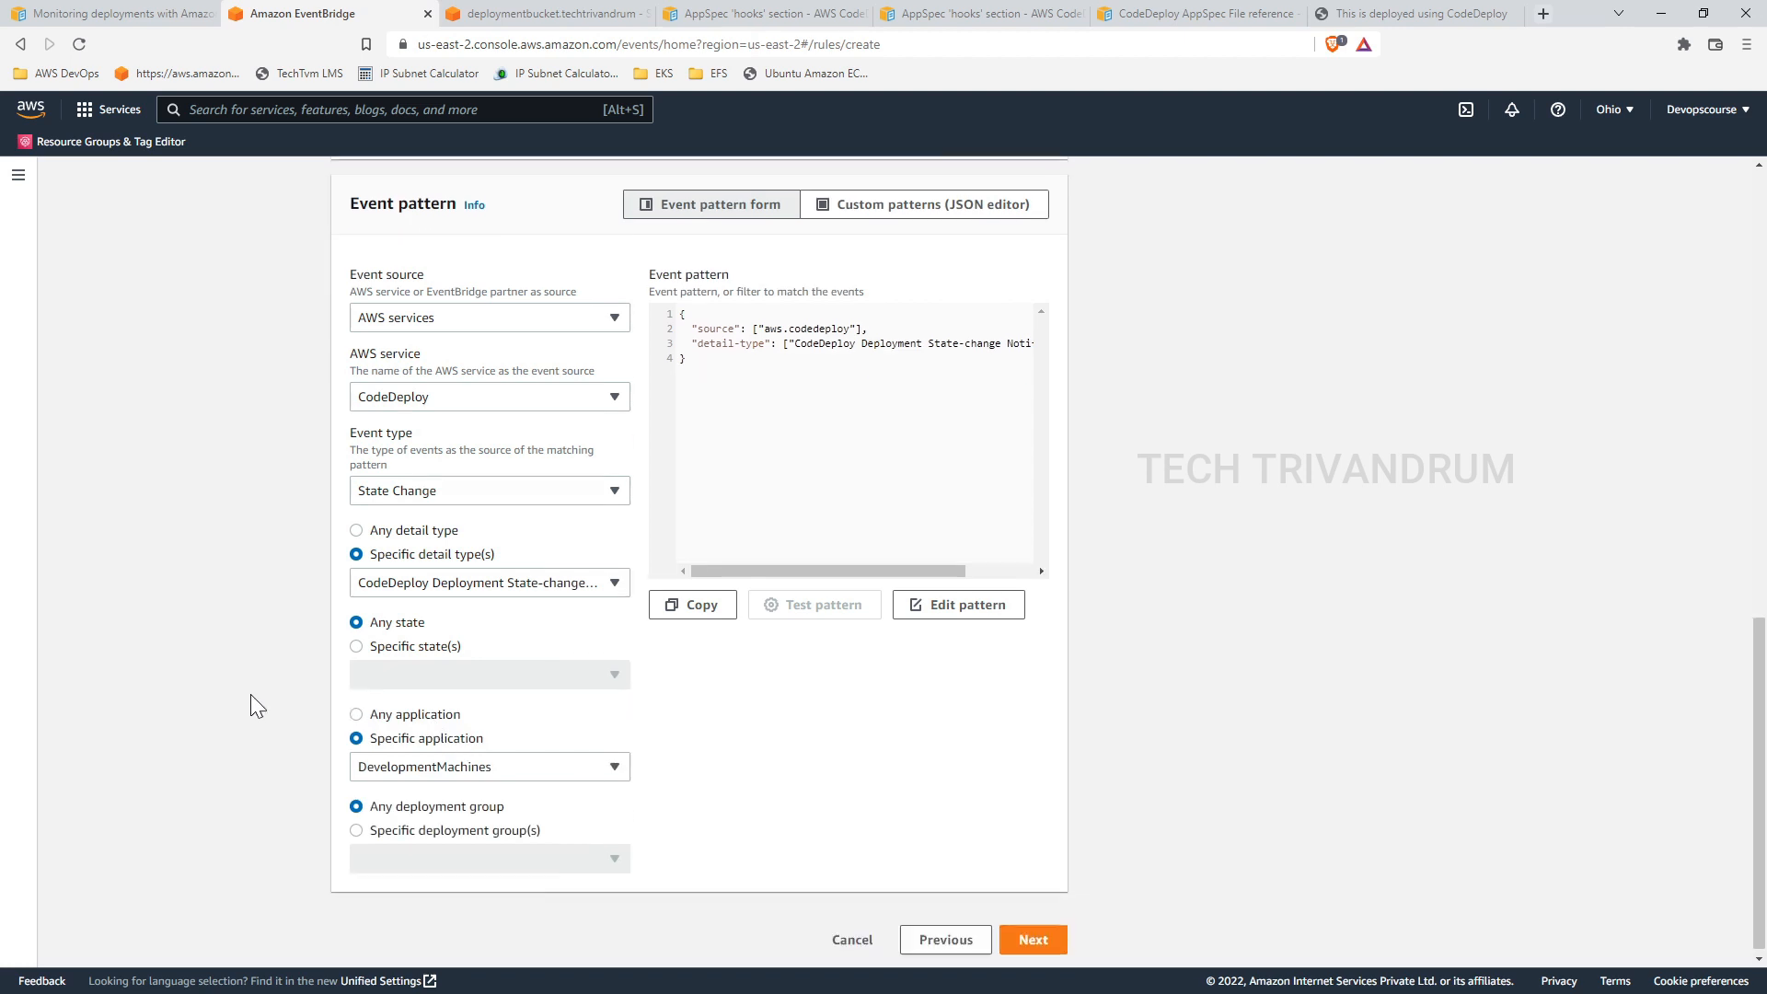
Step: Restrict the event pattern to the specific deployment group MyDevelopmentMachines
{"action": "left_click", "coordinate": [511, 827]}
{"action": "left_click", "coordinate": [502, 852]}
{"action": "left_click", "coordinate": [454, 822]}
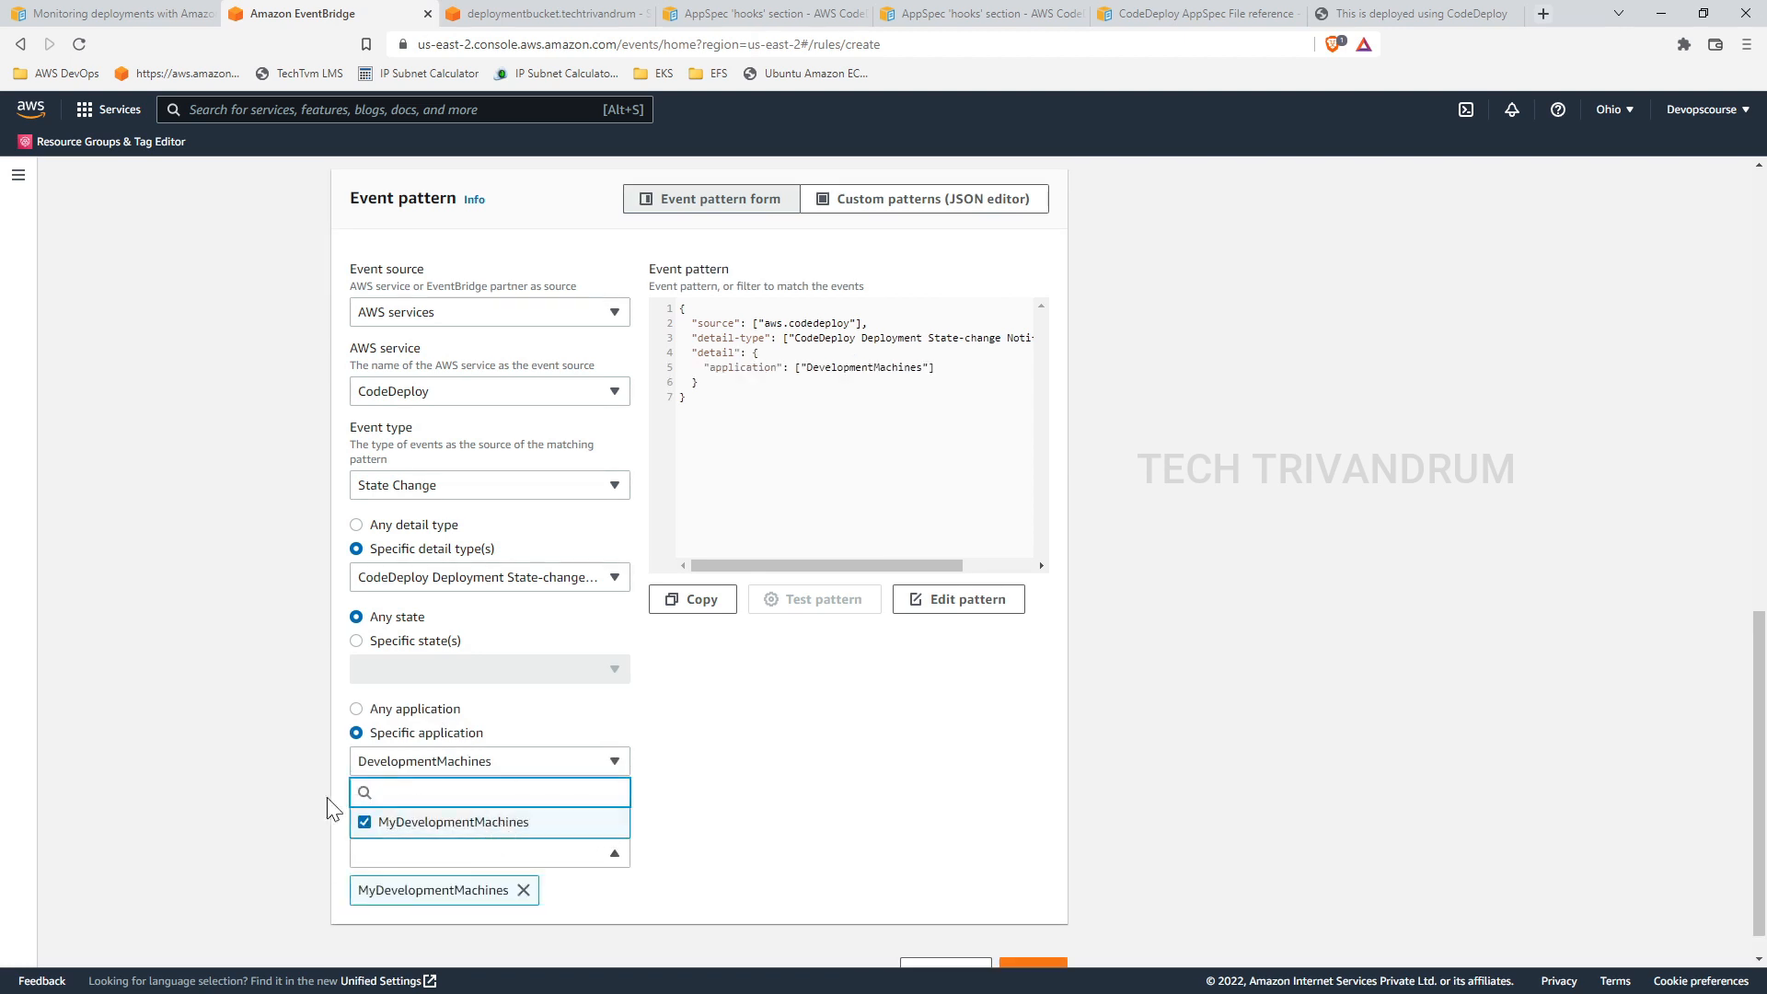
{"action": "left_click", "coordinate": [224, 749]}
{"action": "scroll", "coordinate": [225, 749], "scroll_direction": "up", "scroll_amount": 1}
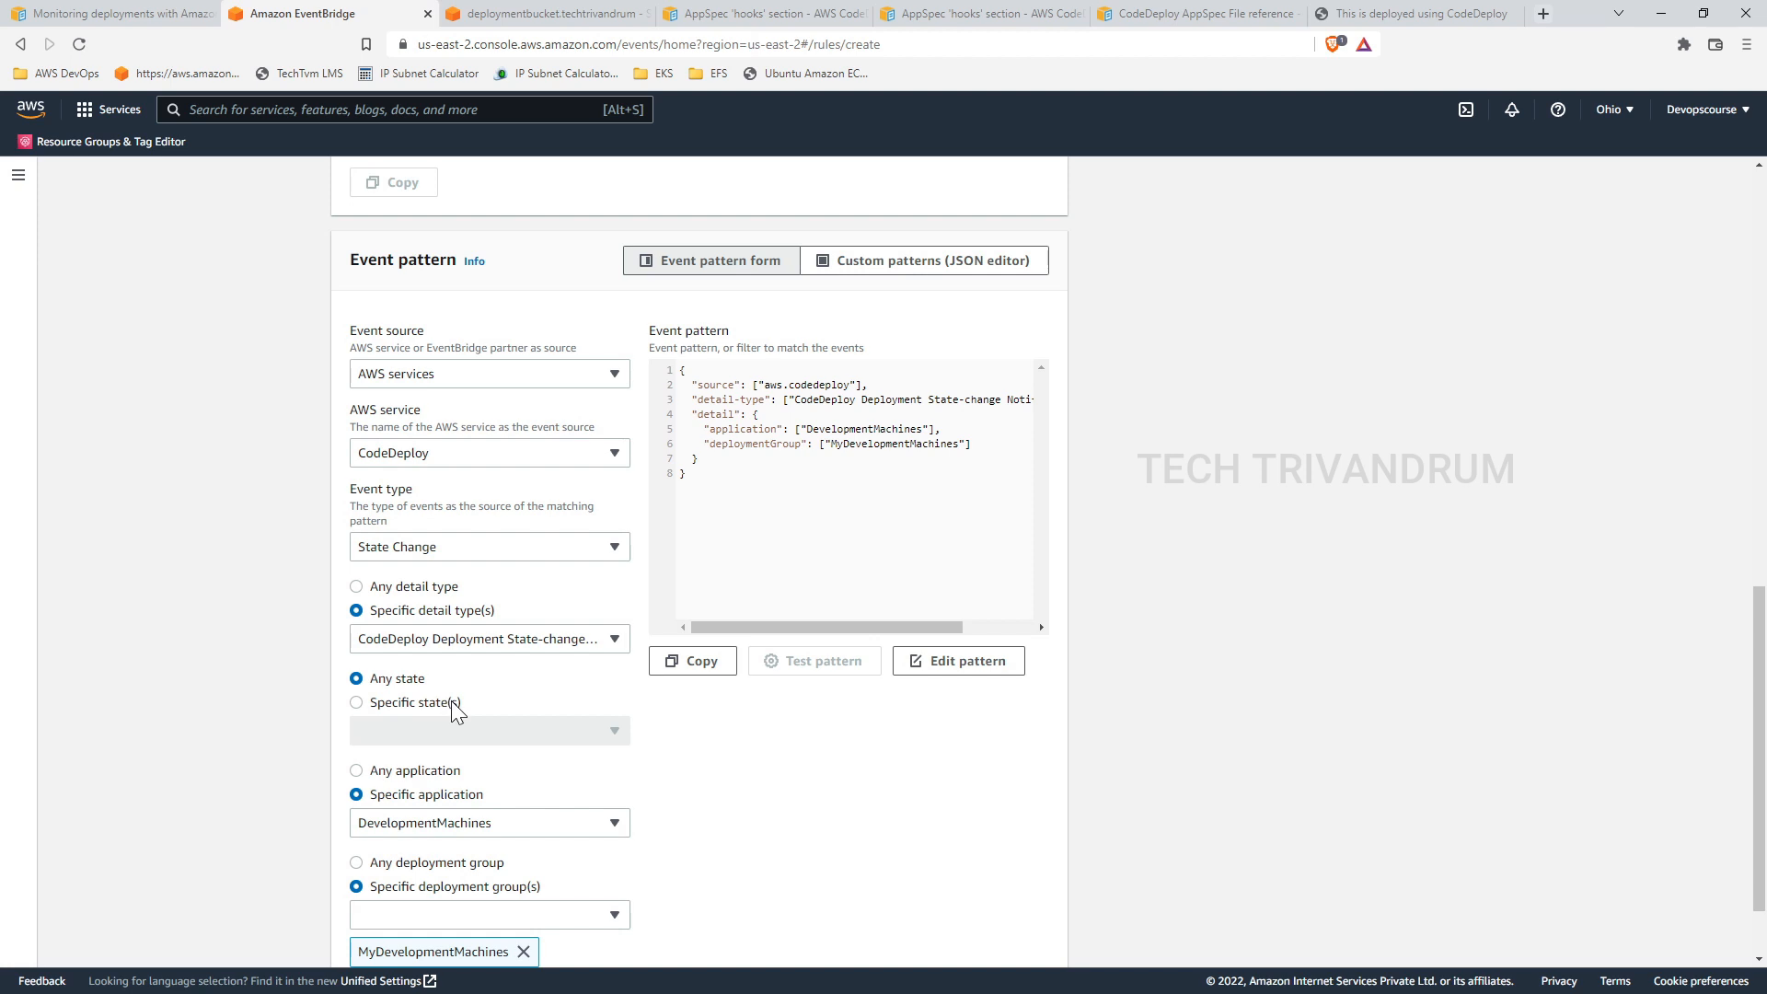
Step: Continue to the rule's target selection and choose Kinesis stream as the AWS service target
{"action": "scroll", "coordinate": [816, 750], "scroll_direction": "up", "scroll_amount": 1}
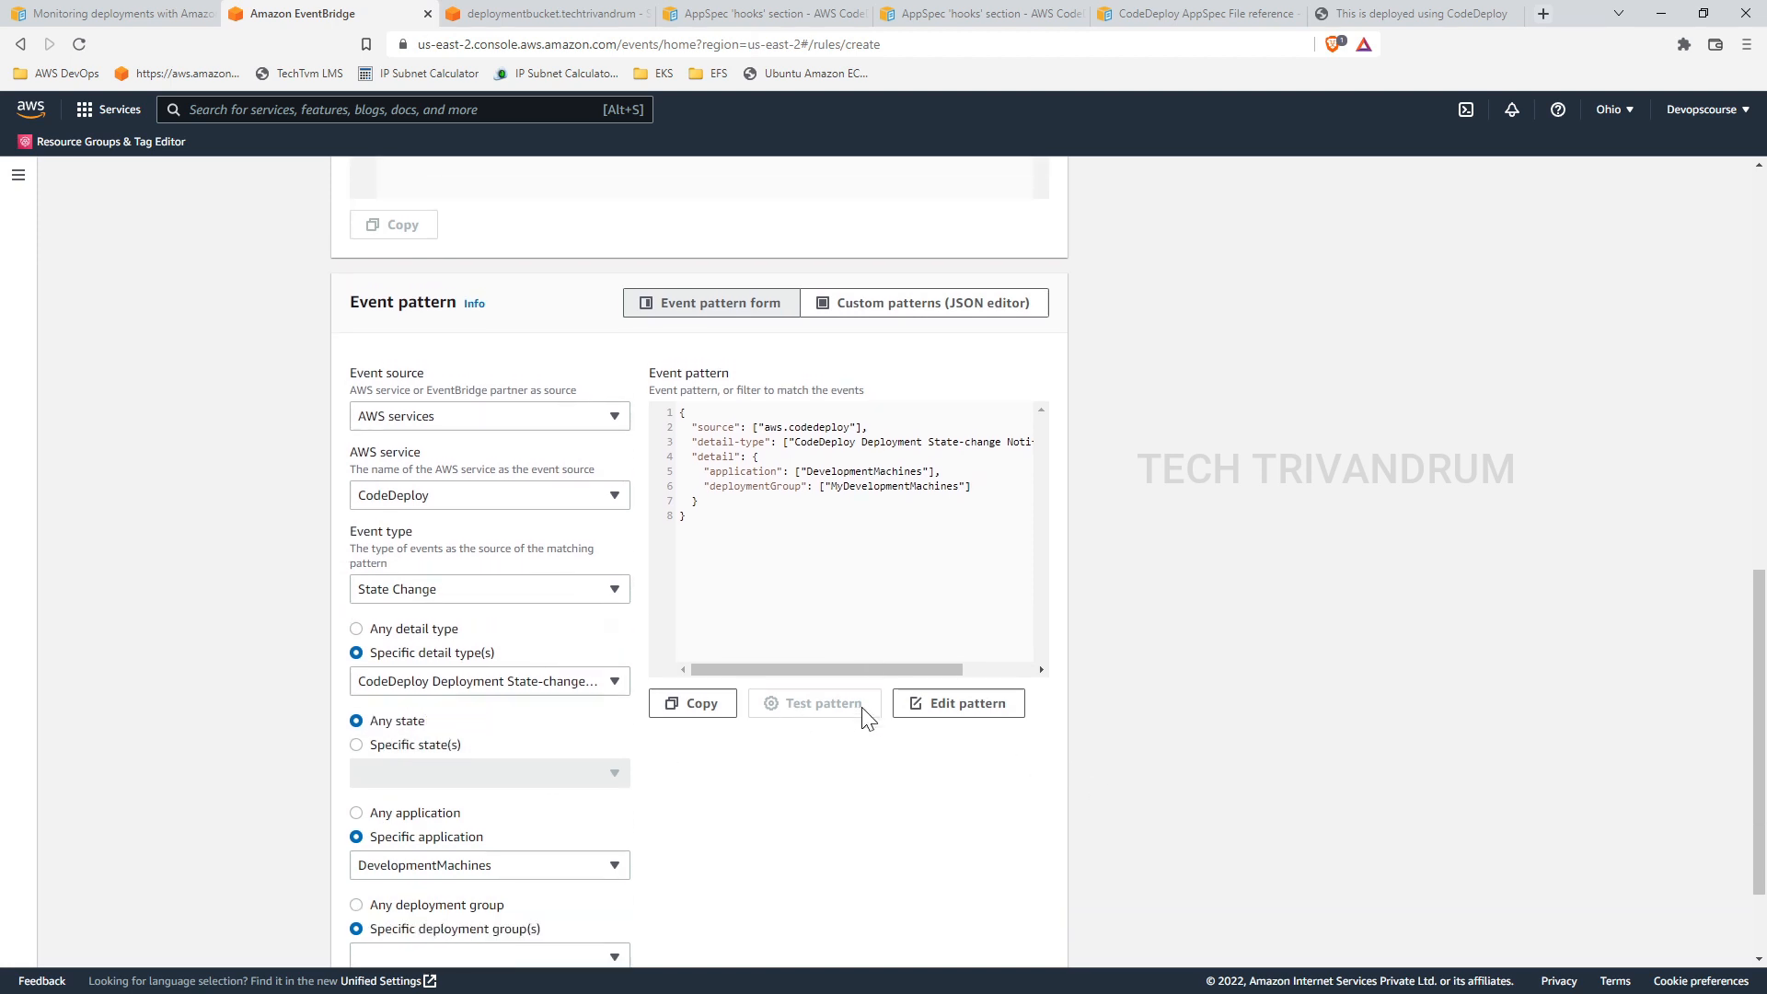
{"action": "scroll", "coordinate": [869, 718], "scroll_direction": "down", "scroll_amount": 2}
{"action": "left_click", "coordinate": [1046, 939]}
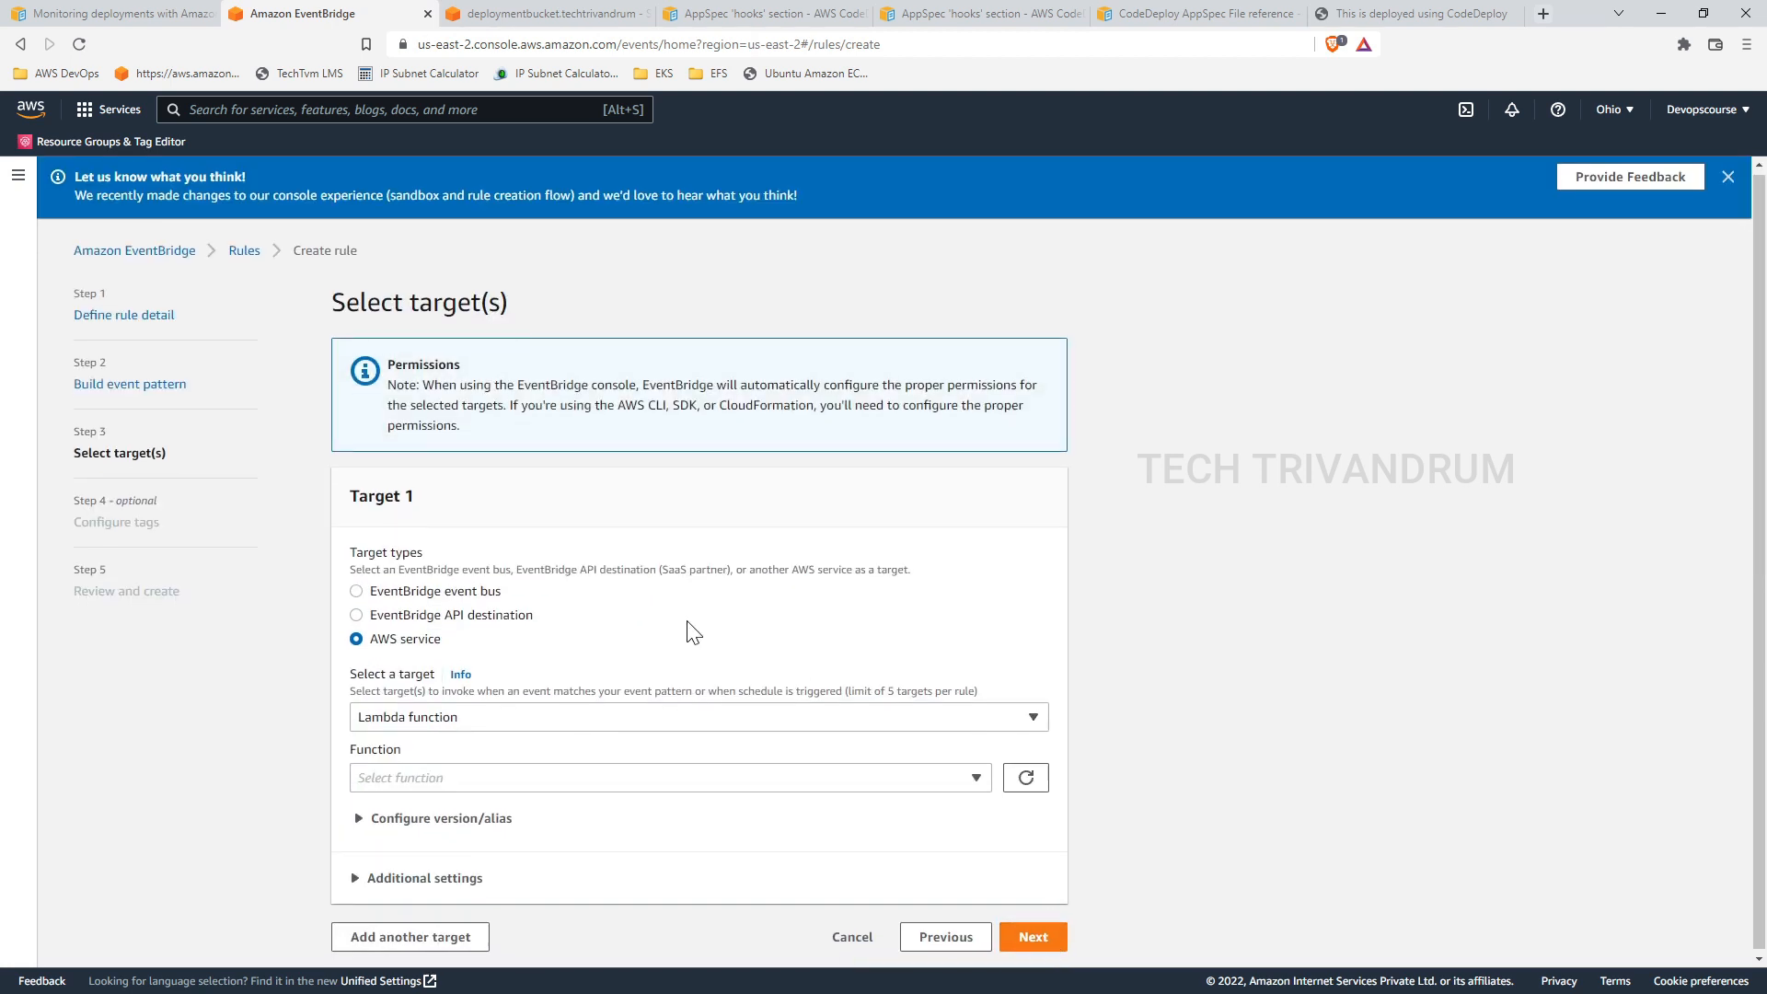
{"action": "left_click", "coordinate": [533, 719]}
{"action": "type", "text": "kin"}
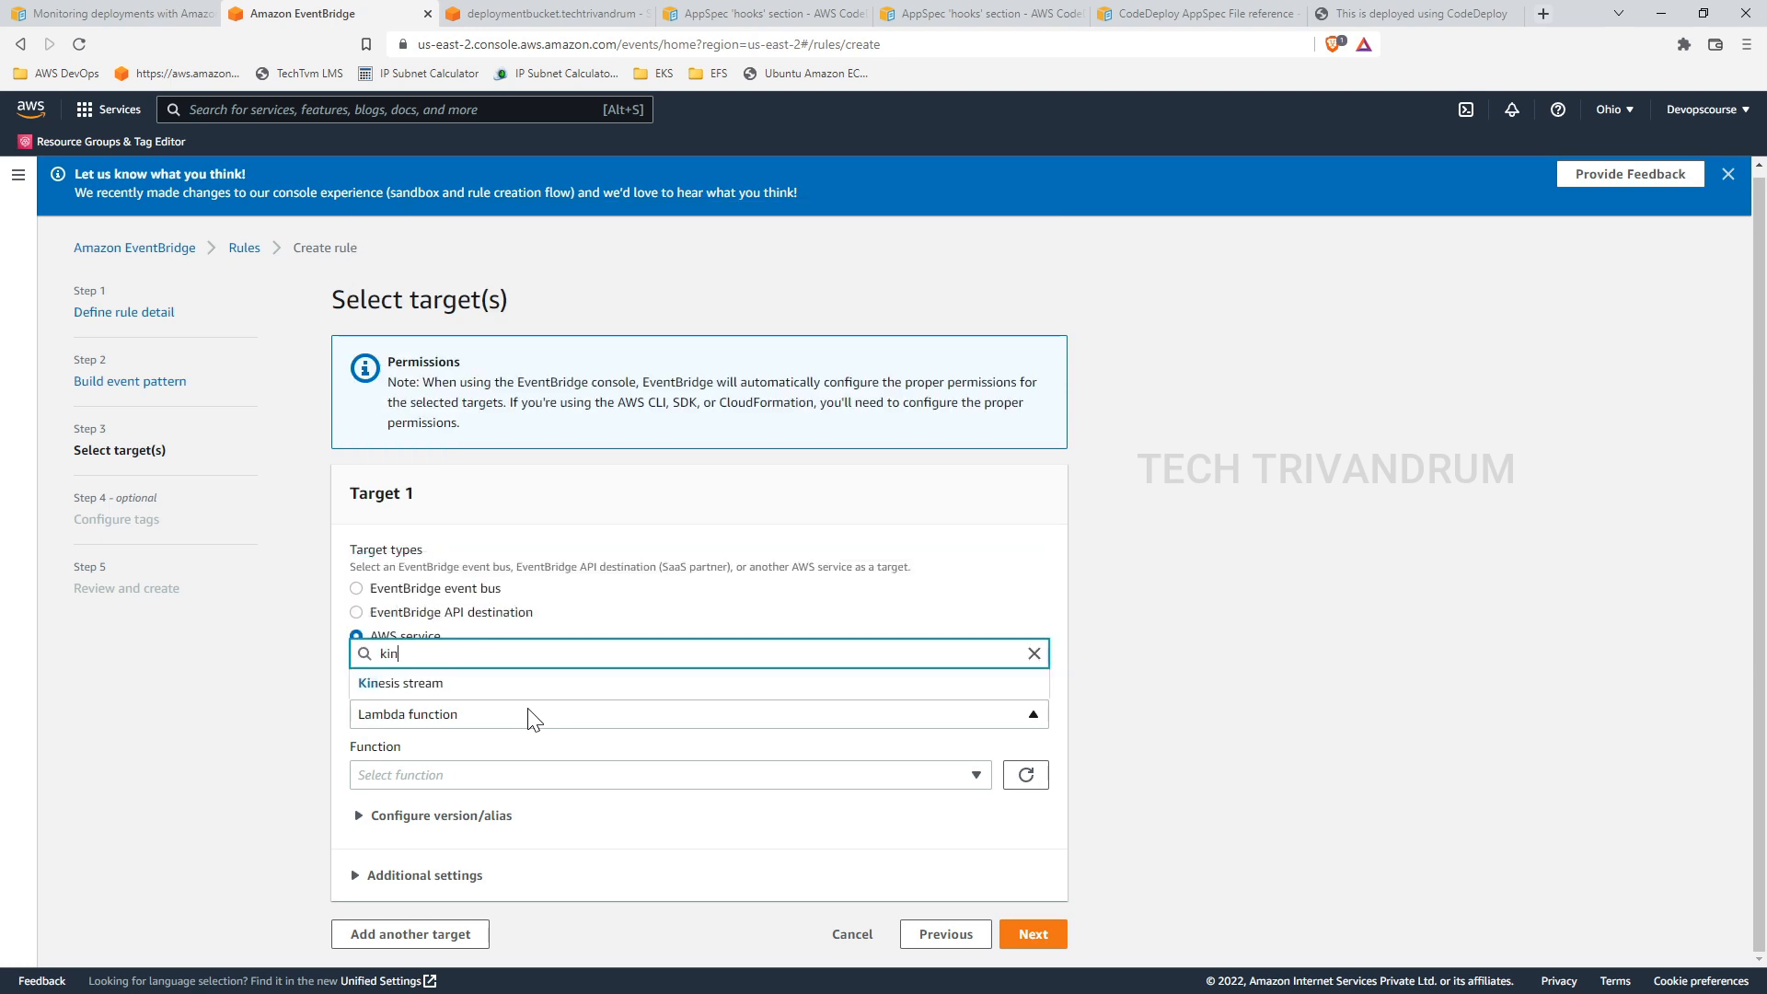
{"action": "type", "text": "e"}
{"action": "left_click", "coordinate": [465, 684]}
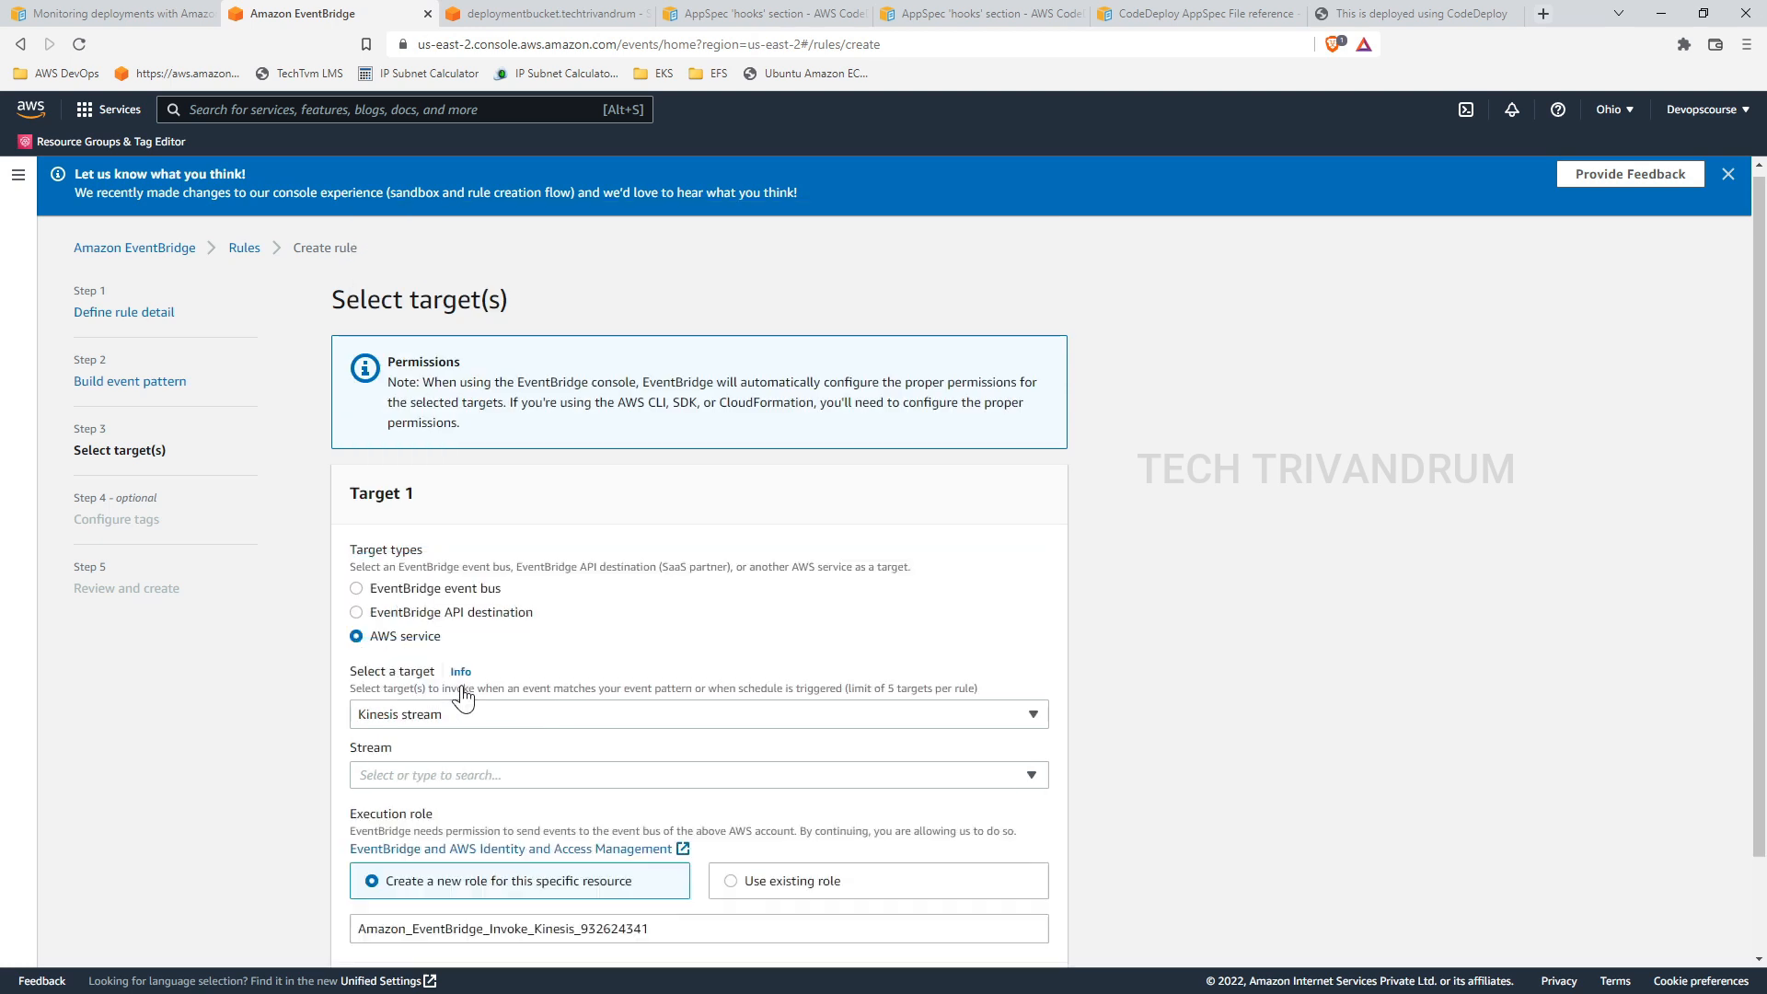
{"action": "scroll", "coordinate": [580, 718], "scroll_direction": "down", "scroll_amount": 1}
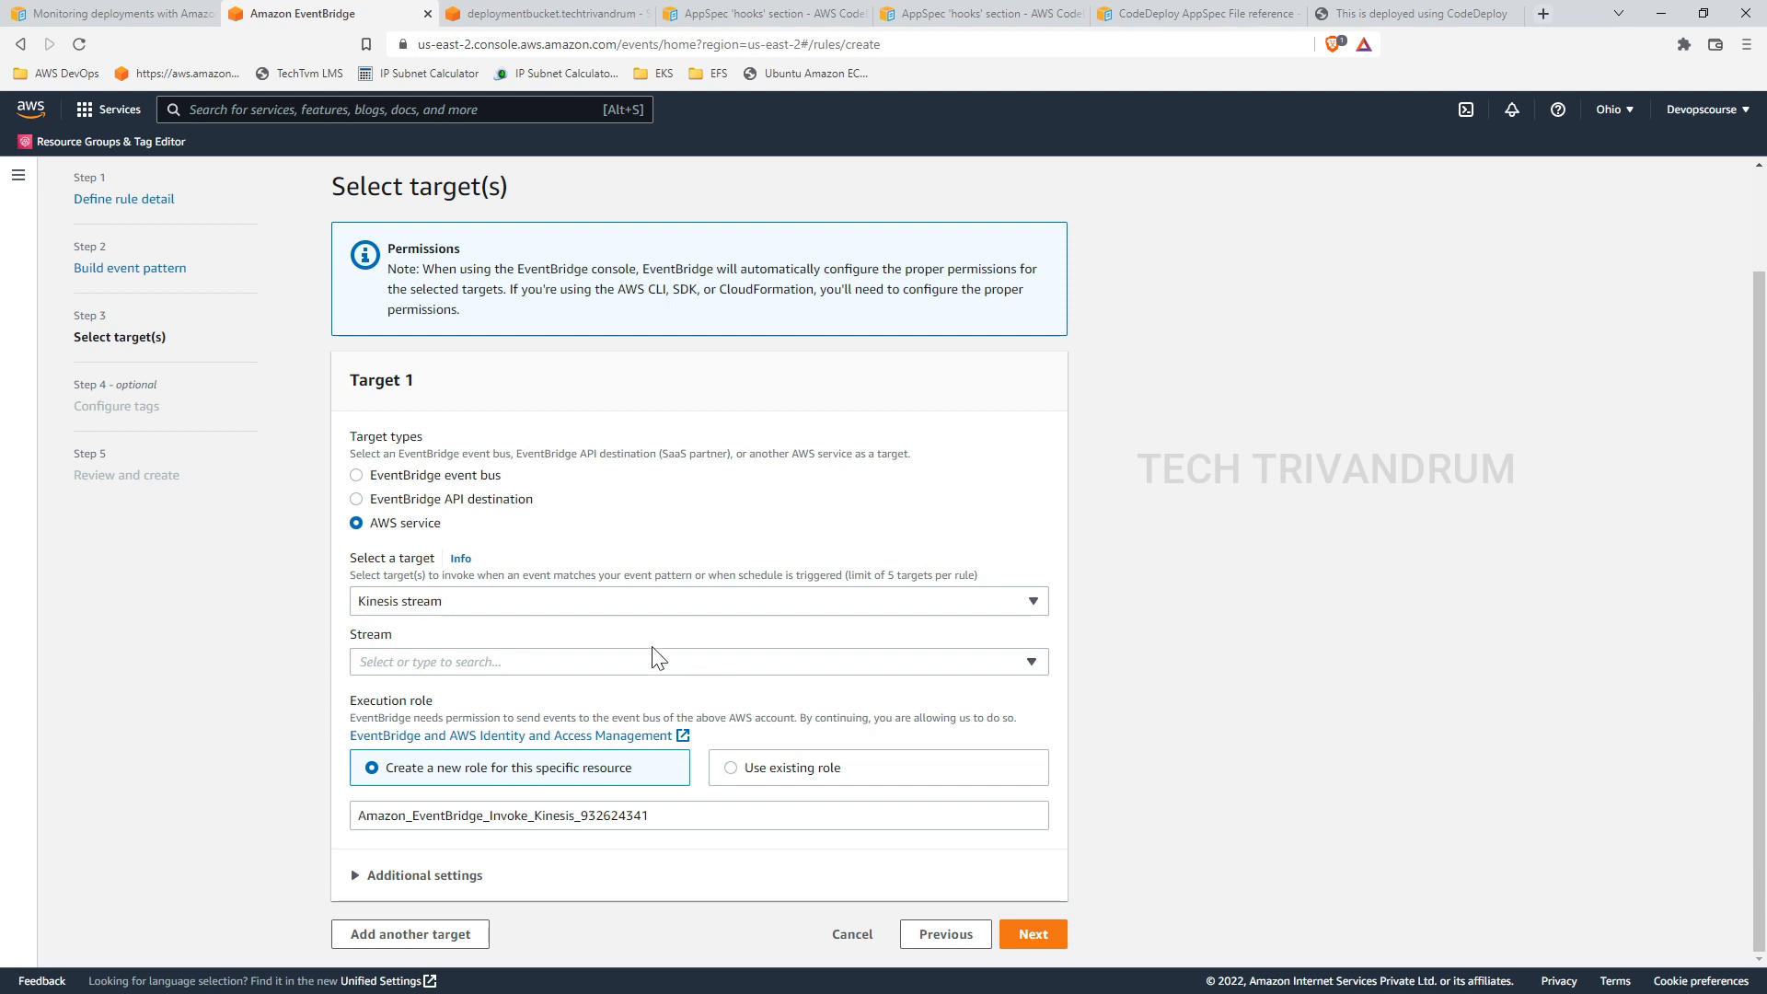
Step: Check which streams are available for the Kinesis target and review the CloudWatch Events targets and use cases in the CodeDeploy user guide
{"action": "left_click", "coordinate": [587, 670]}
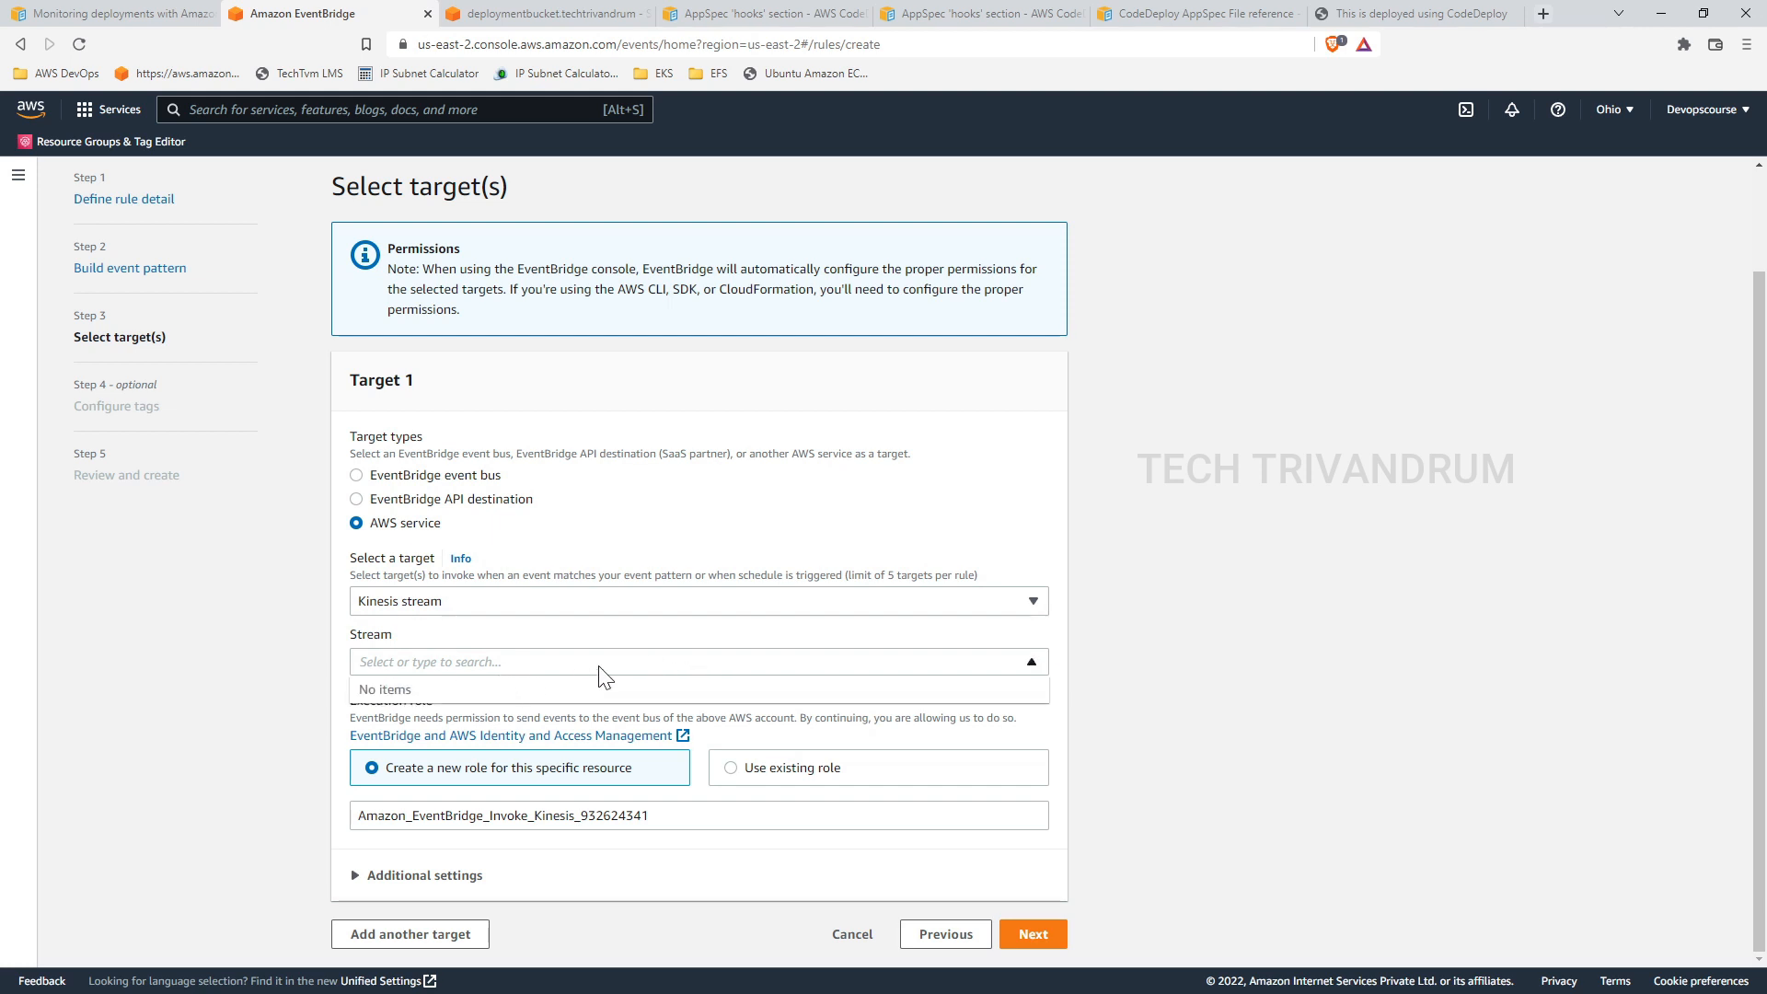
{"action": "left_click", "coordinate": [635, 654]}
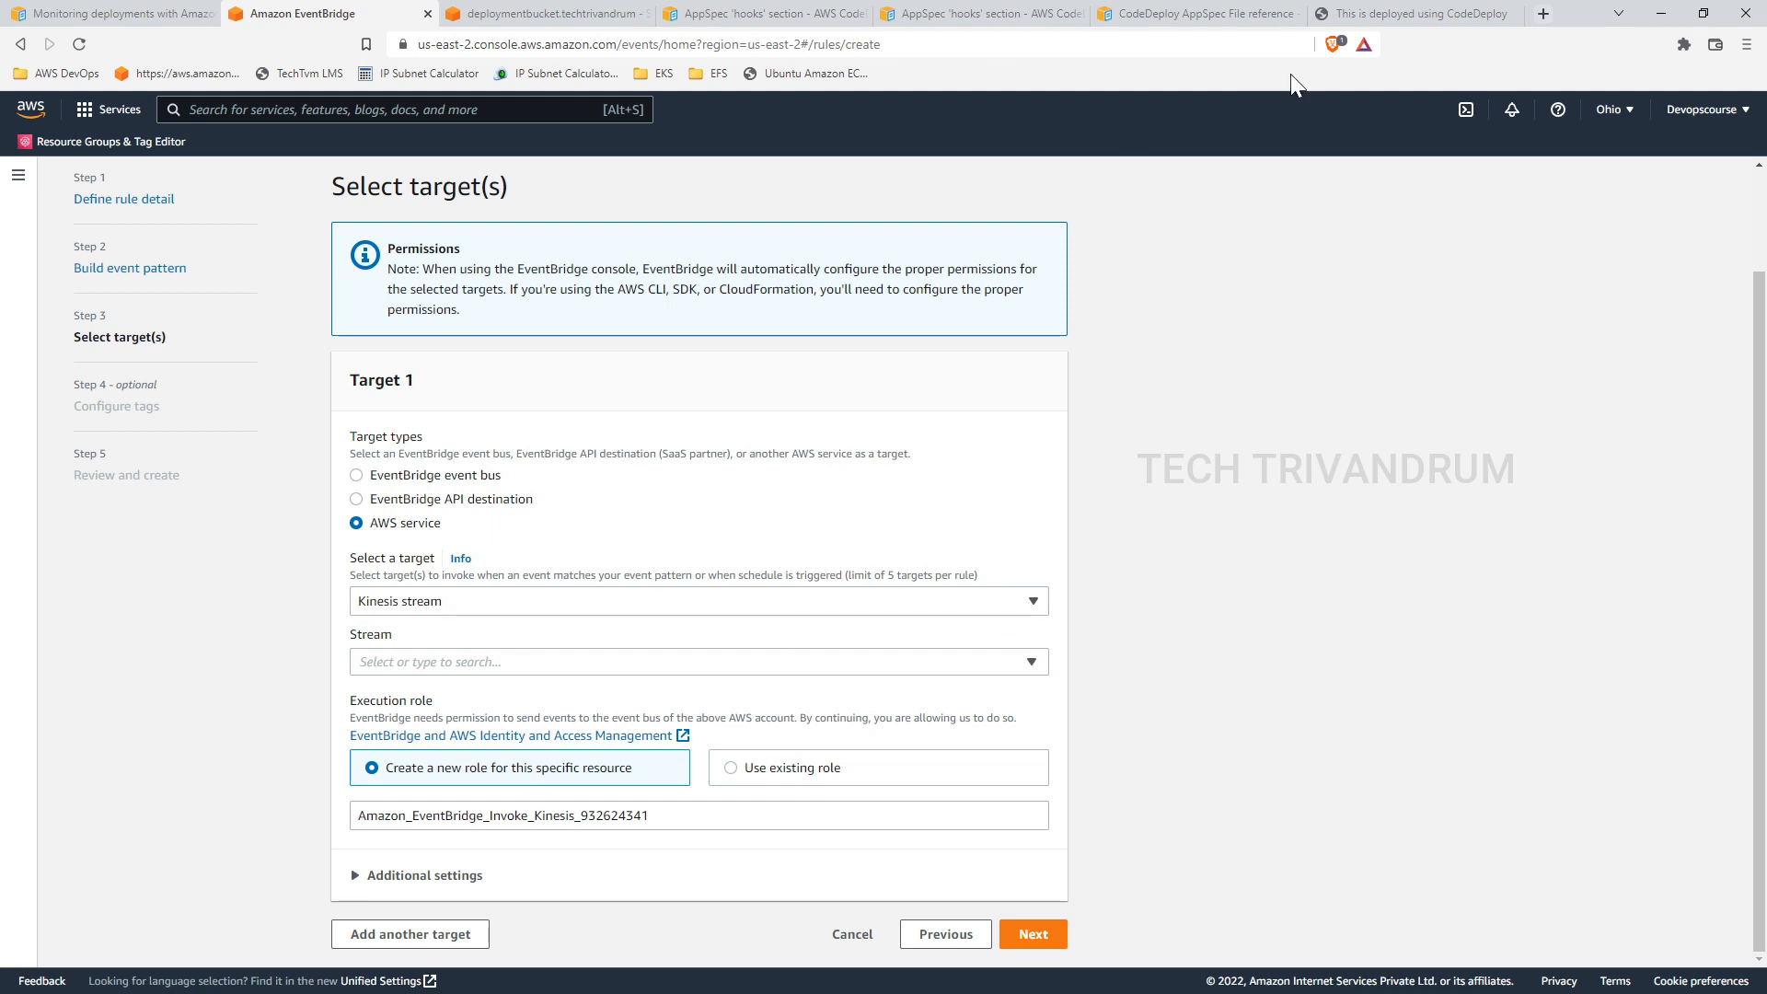
{"action": "left_click", "coordinate": [154, 20]}
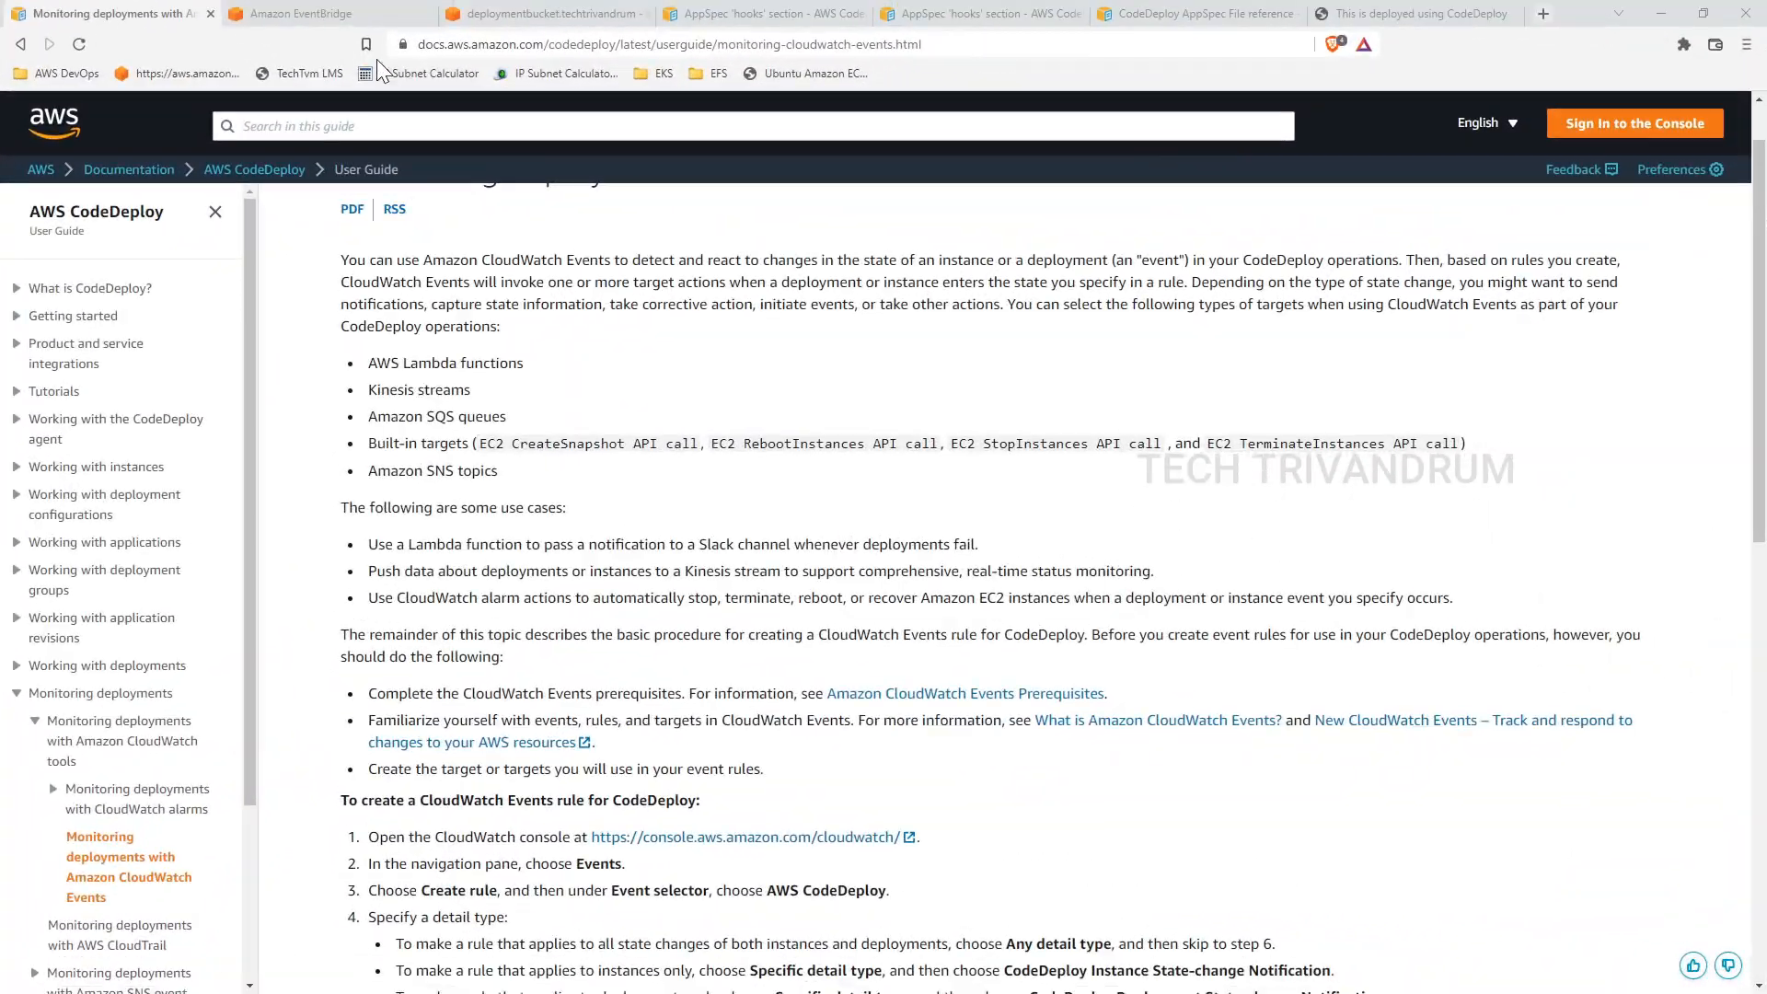
{"action": "left_click", "coordinate": [364, 15]}
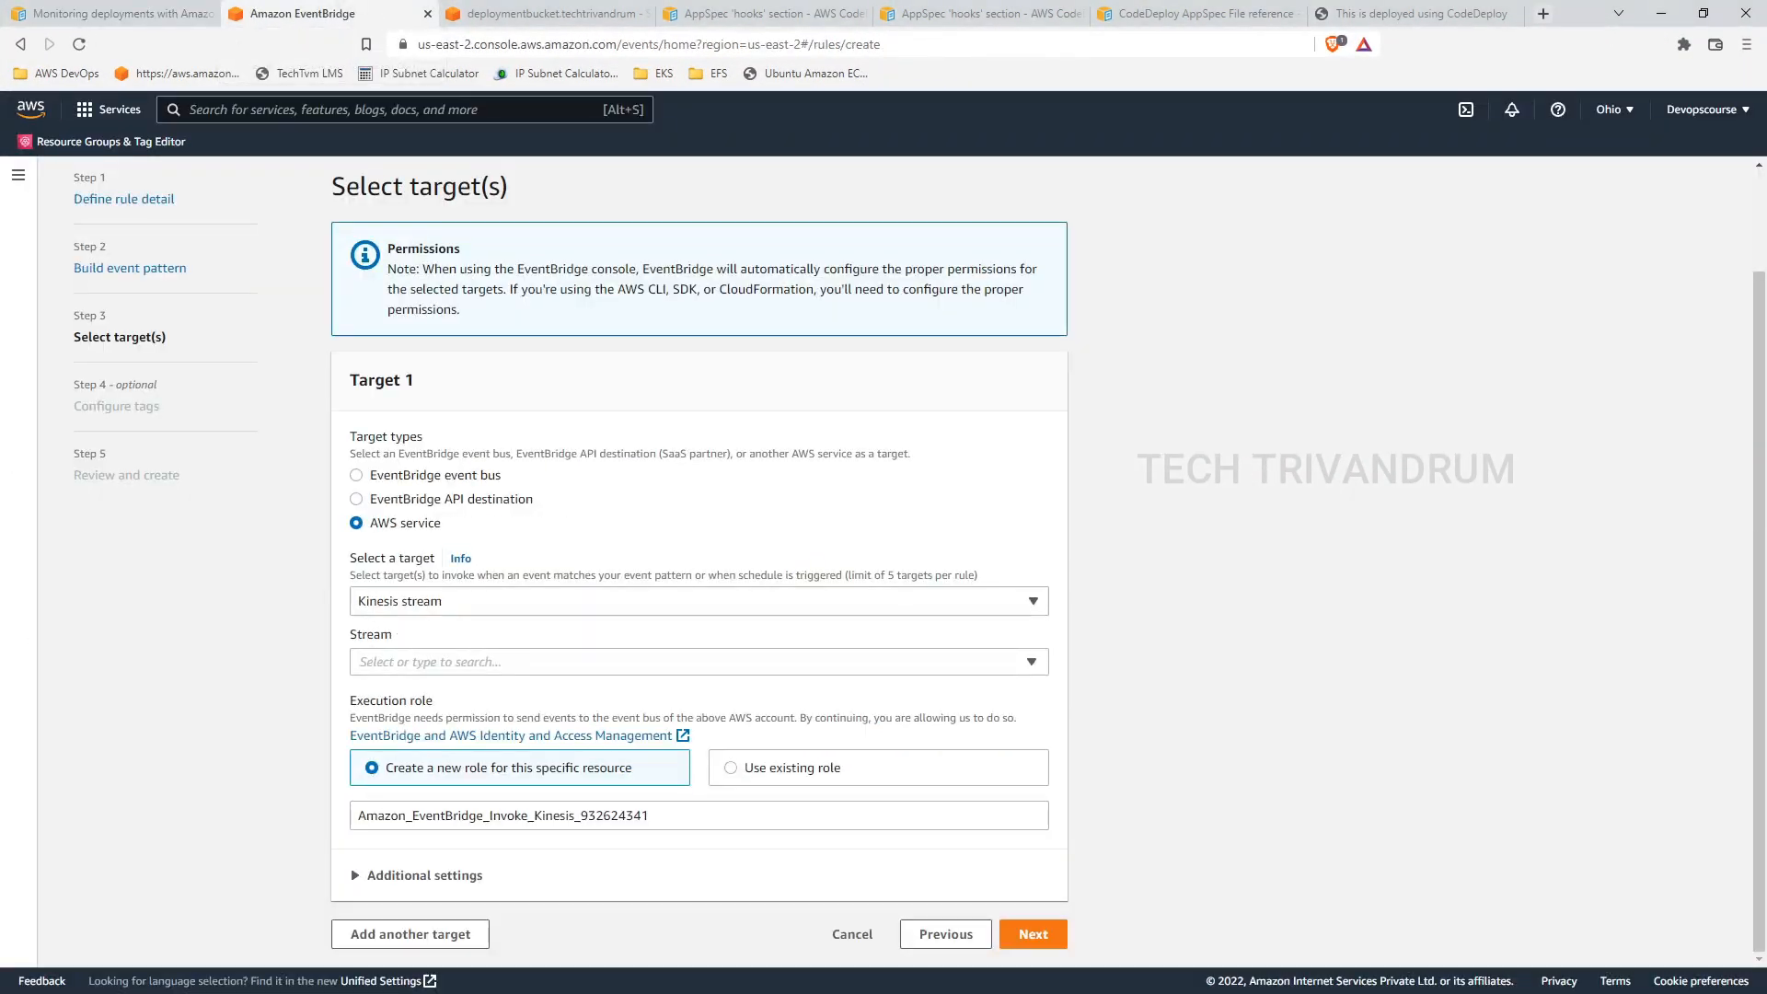
Step: Return to the event pattern and change the specific detail type to CodeDeploy Instance State-change Notification
{"action": "left_click", "coordinate": [931, 937]}
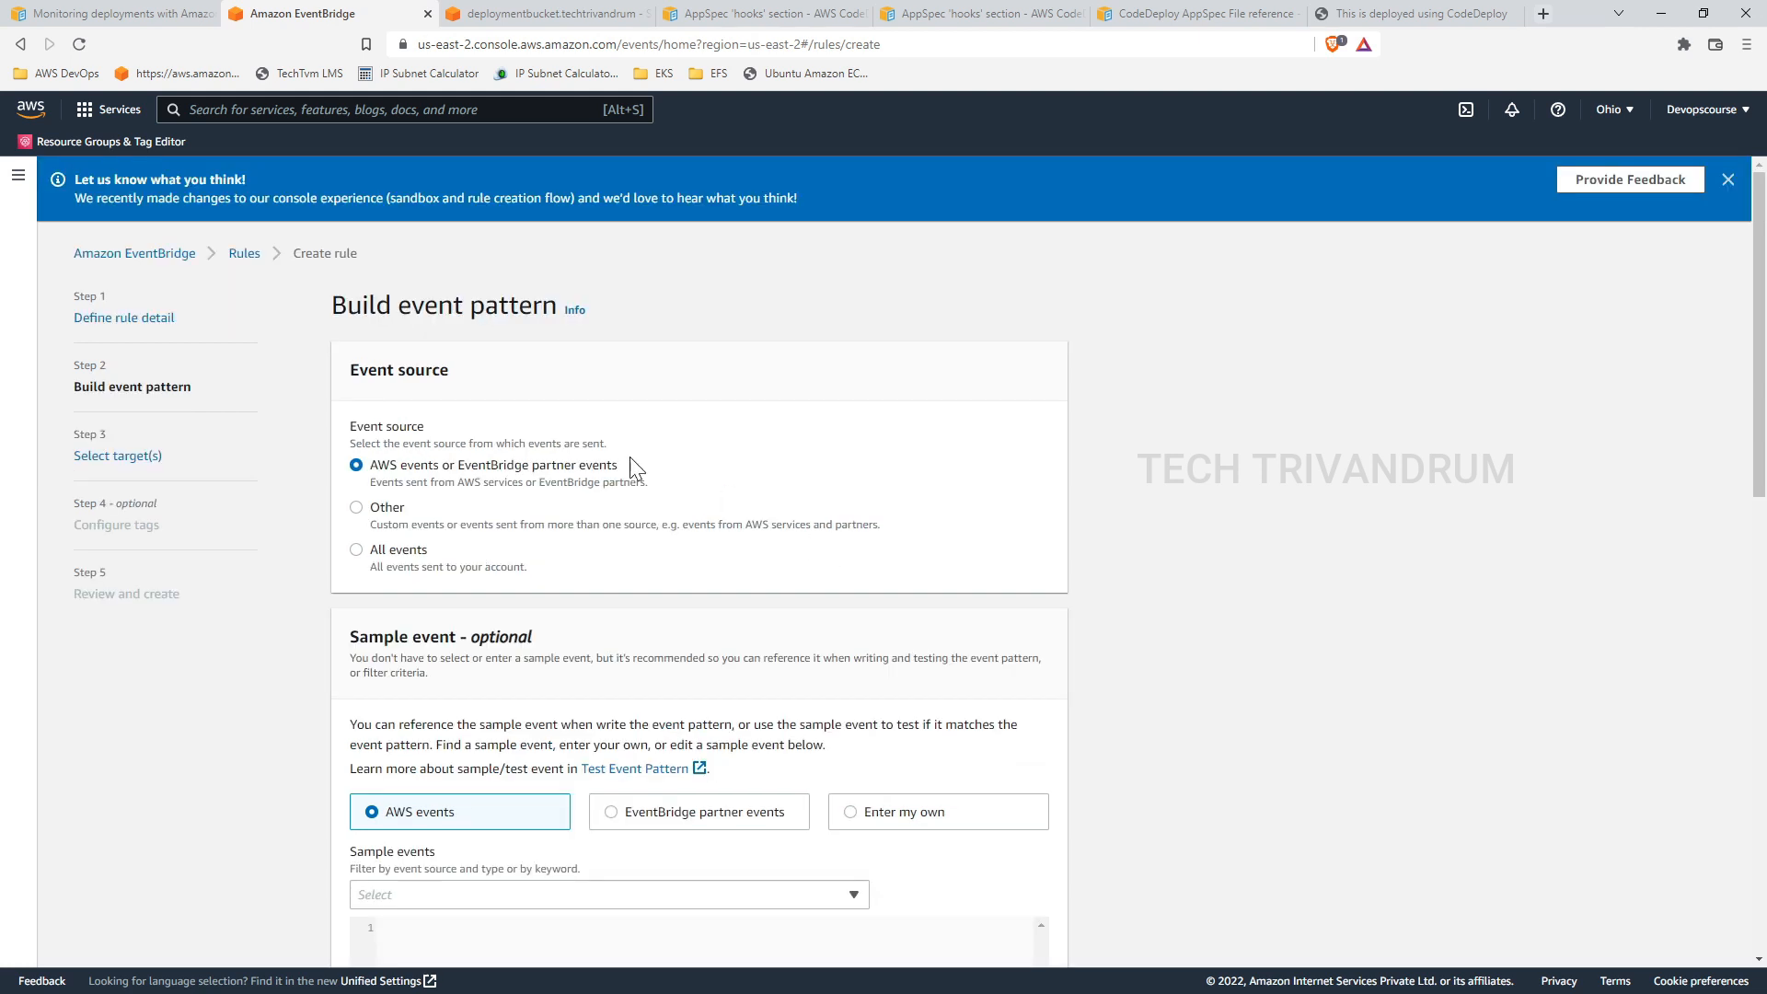
{"action": "scroll", "coordinate": [639, 488], "scroll_direction": "down", "scroll_amount": 6}
{"action": "scroll", "coordinate": [644, 511], "scroll_direction": "down", "scroll_amount": 5}
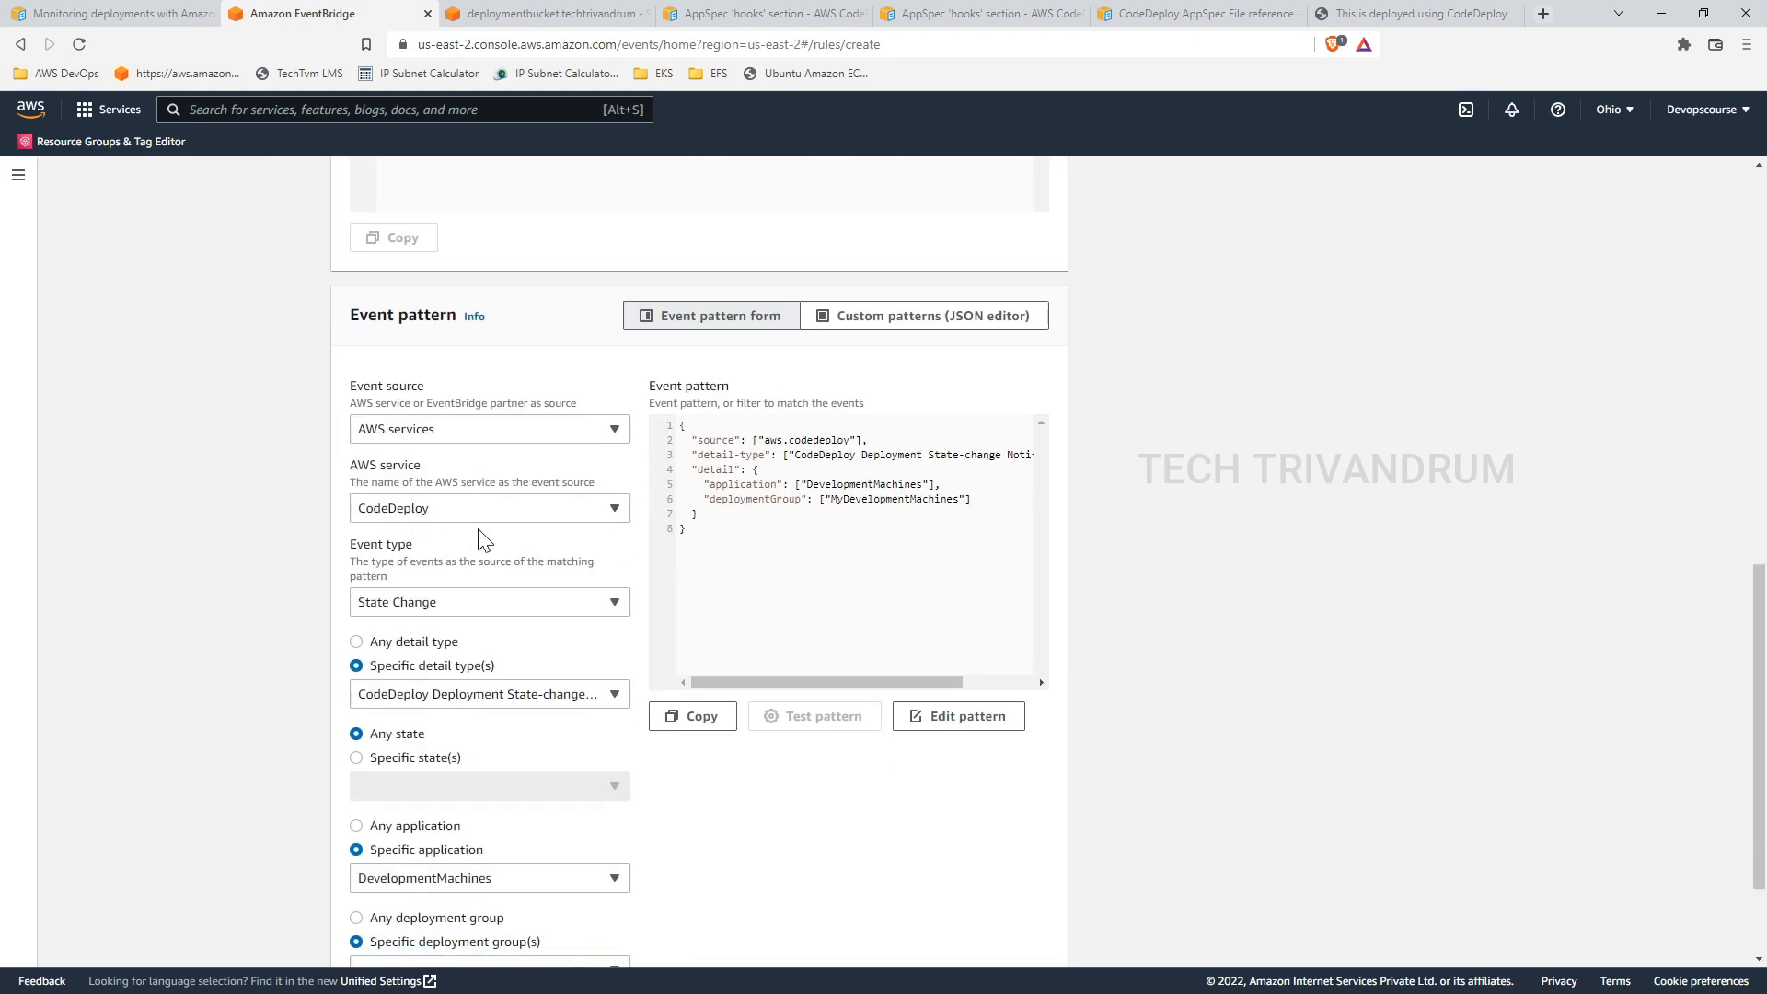
{"action": "scroll", "coordinate": [504, 538], "scroll_direction": "down", "scroll_amount": 1}
{"action": "left_click", "coordinate": [508, 518]}
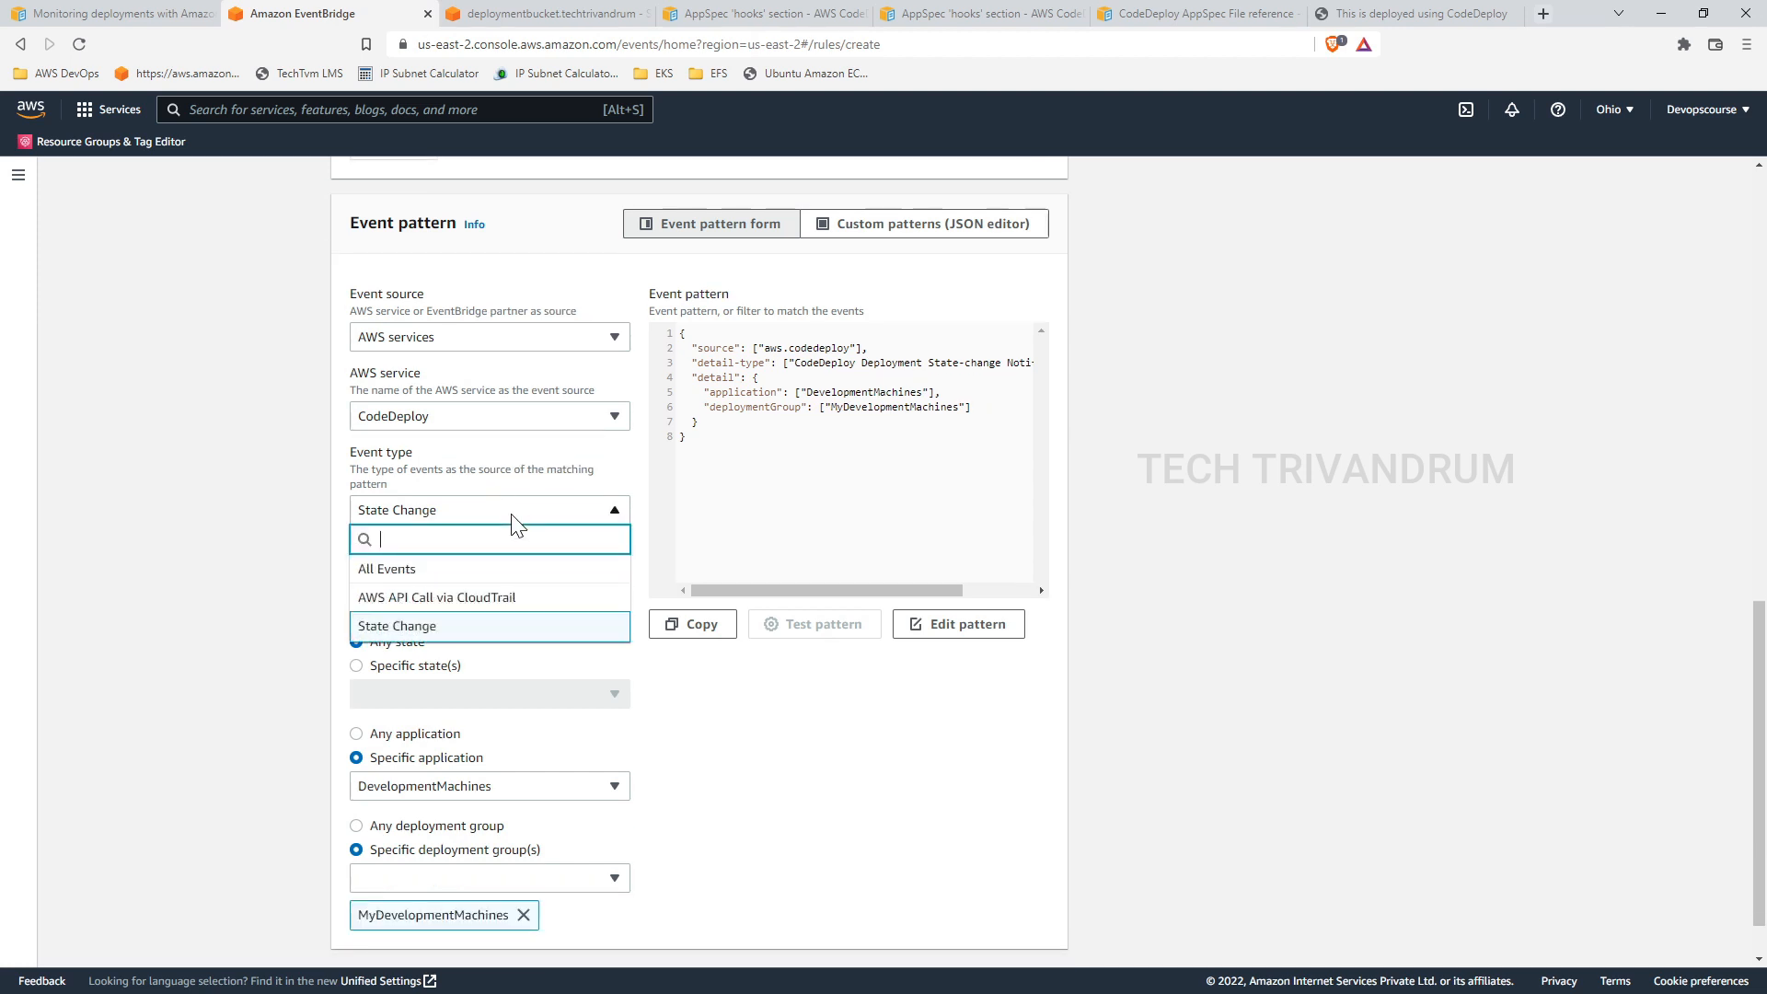
{"action": "left_click", "coordinate": [513, 516]}
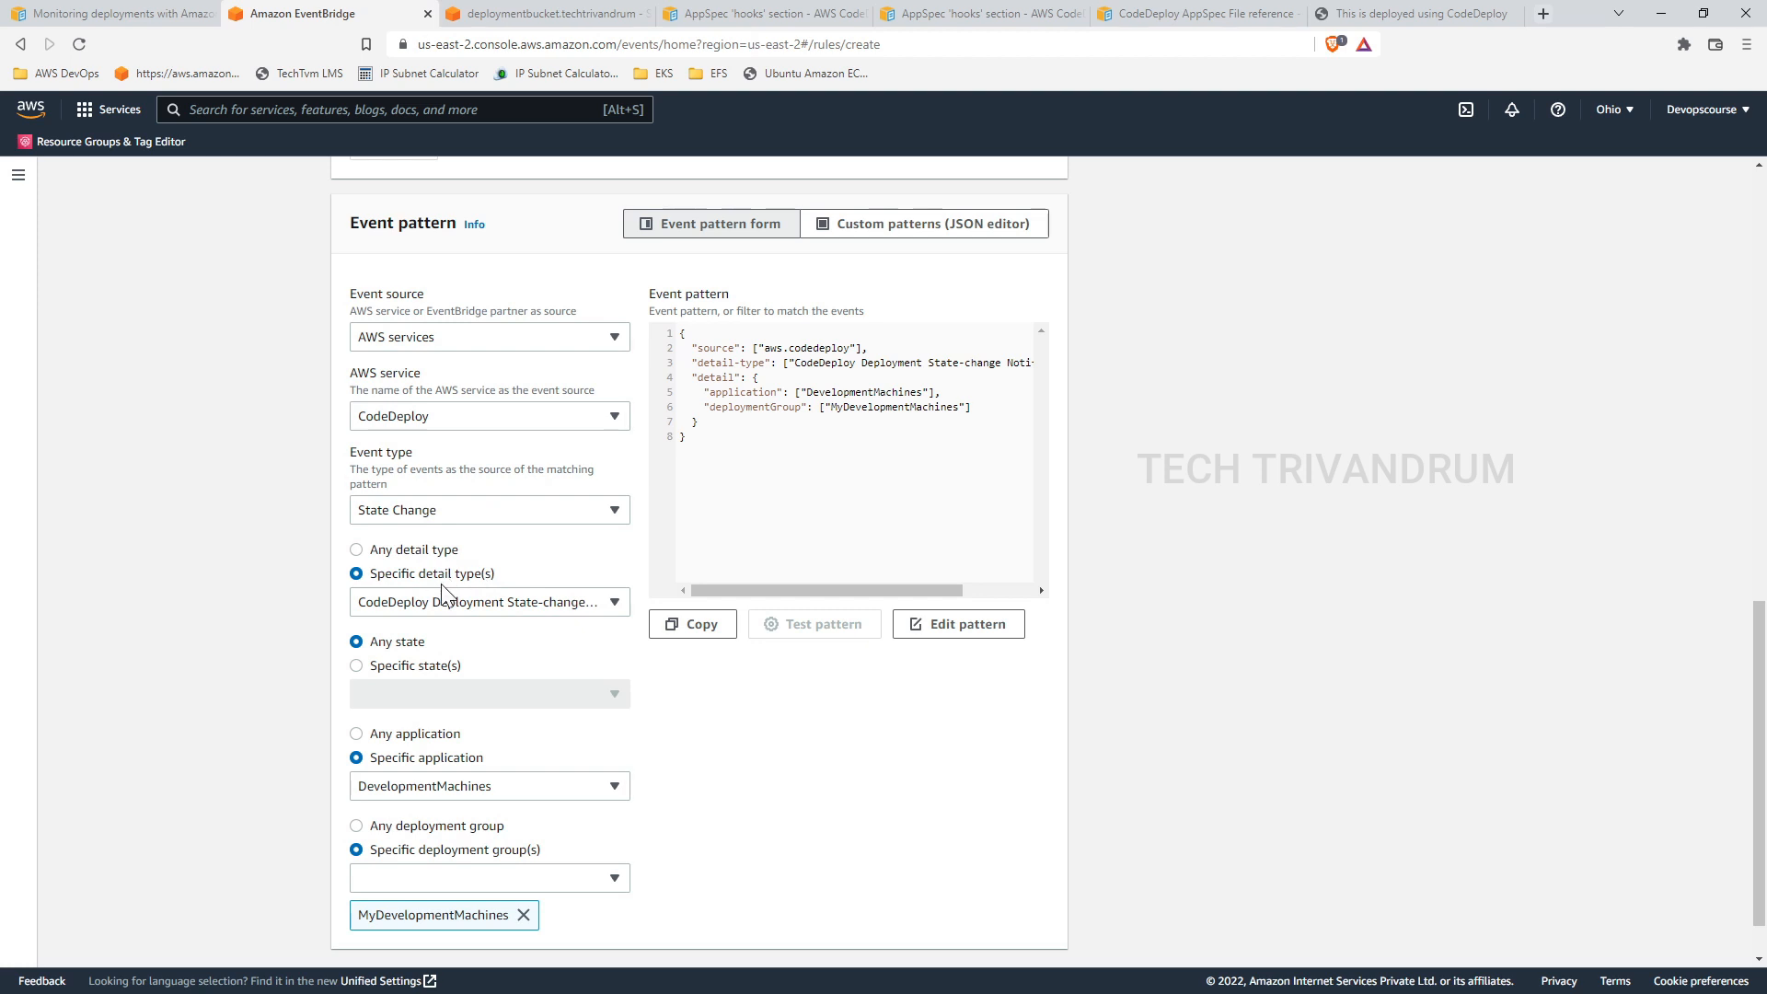
{"action": "left_click", "coordinate": [510, 608]}
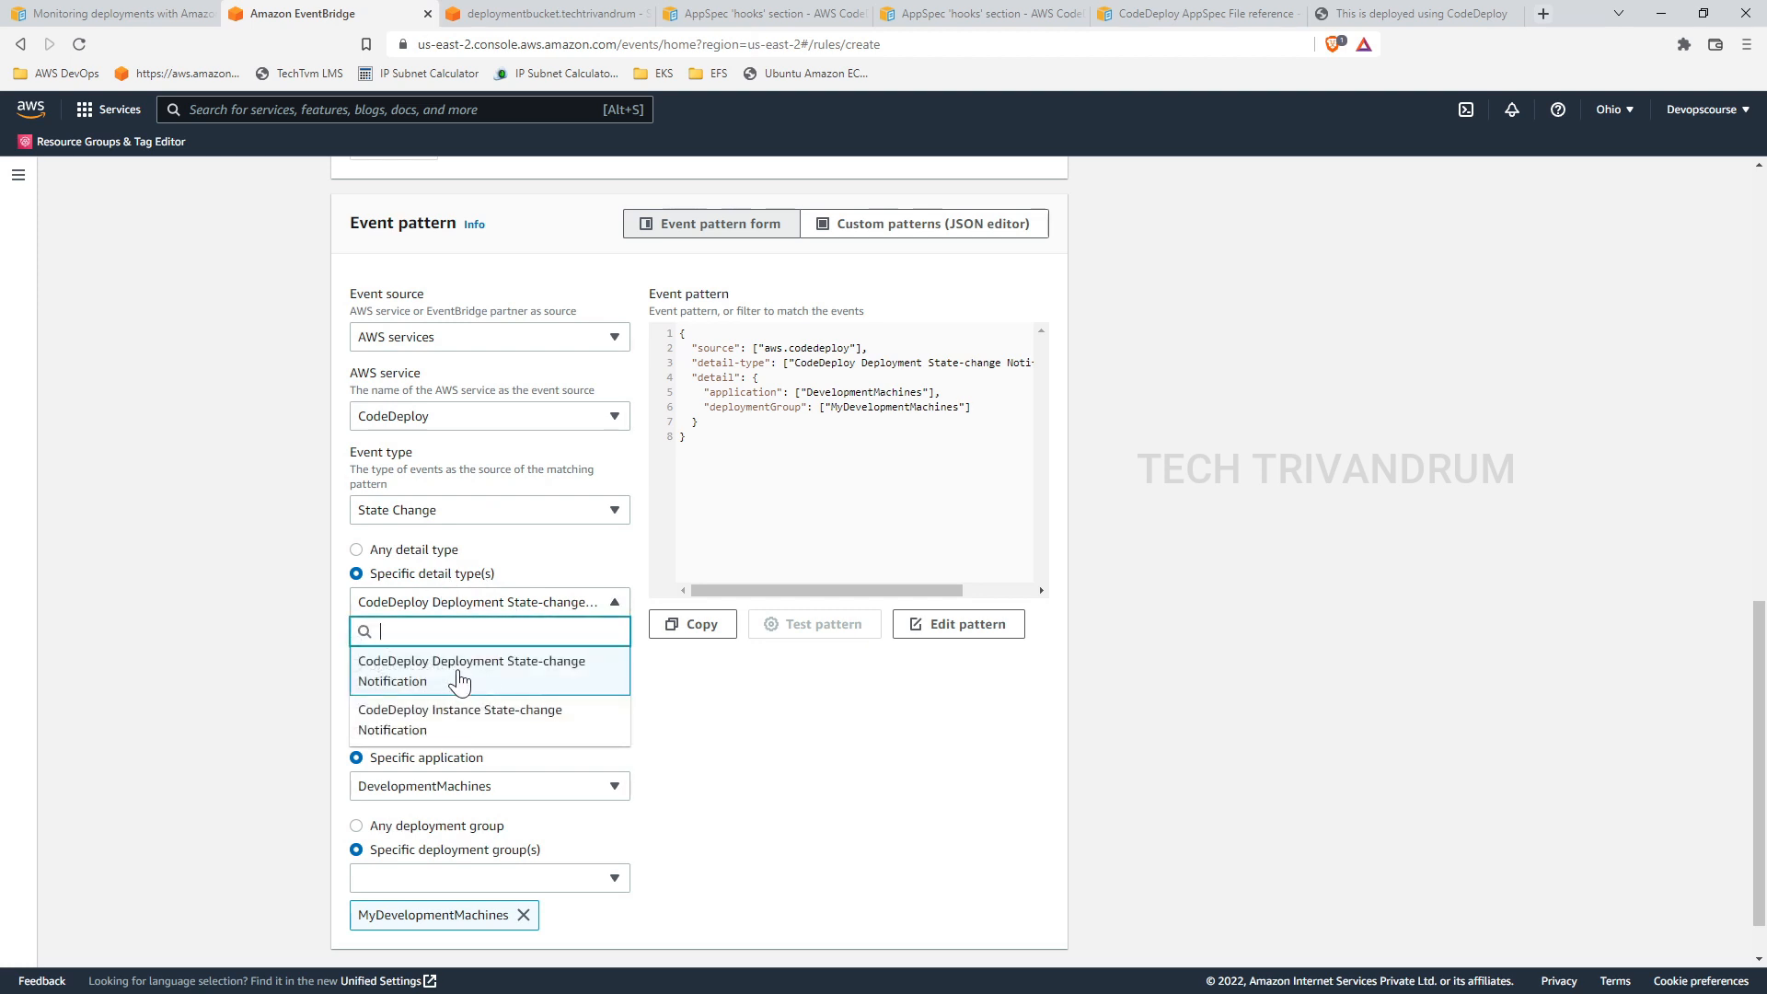
{"action": "left_click", "coordinate": [510, 730]}
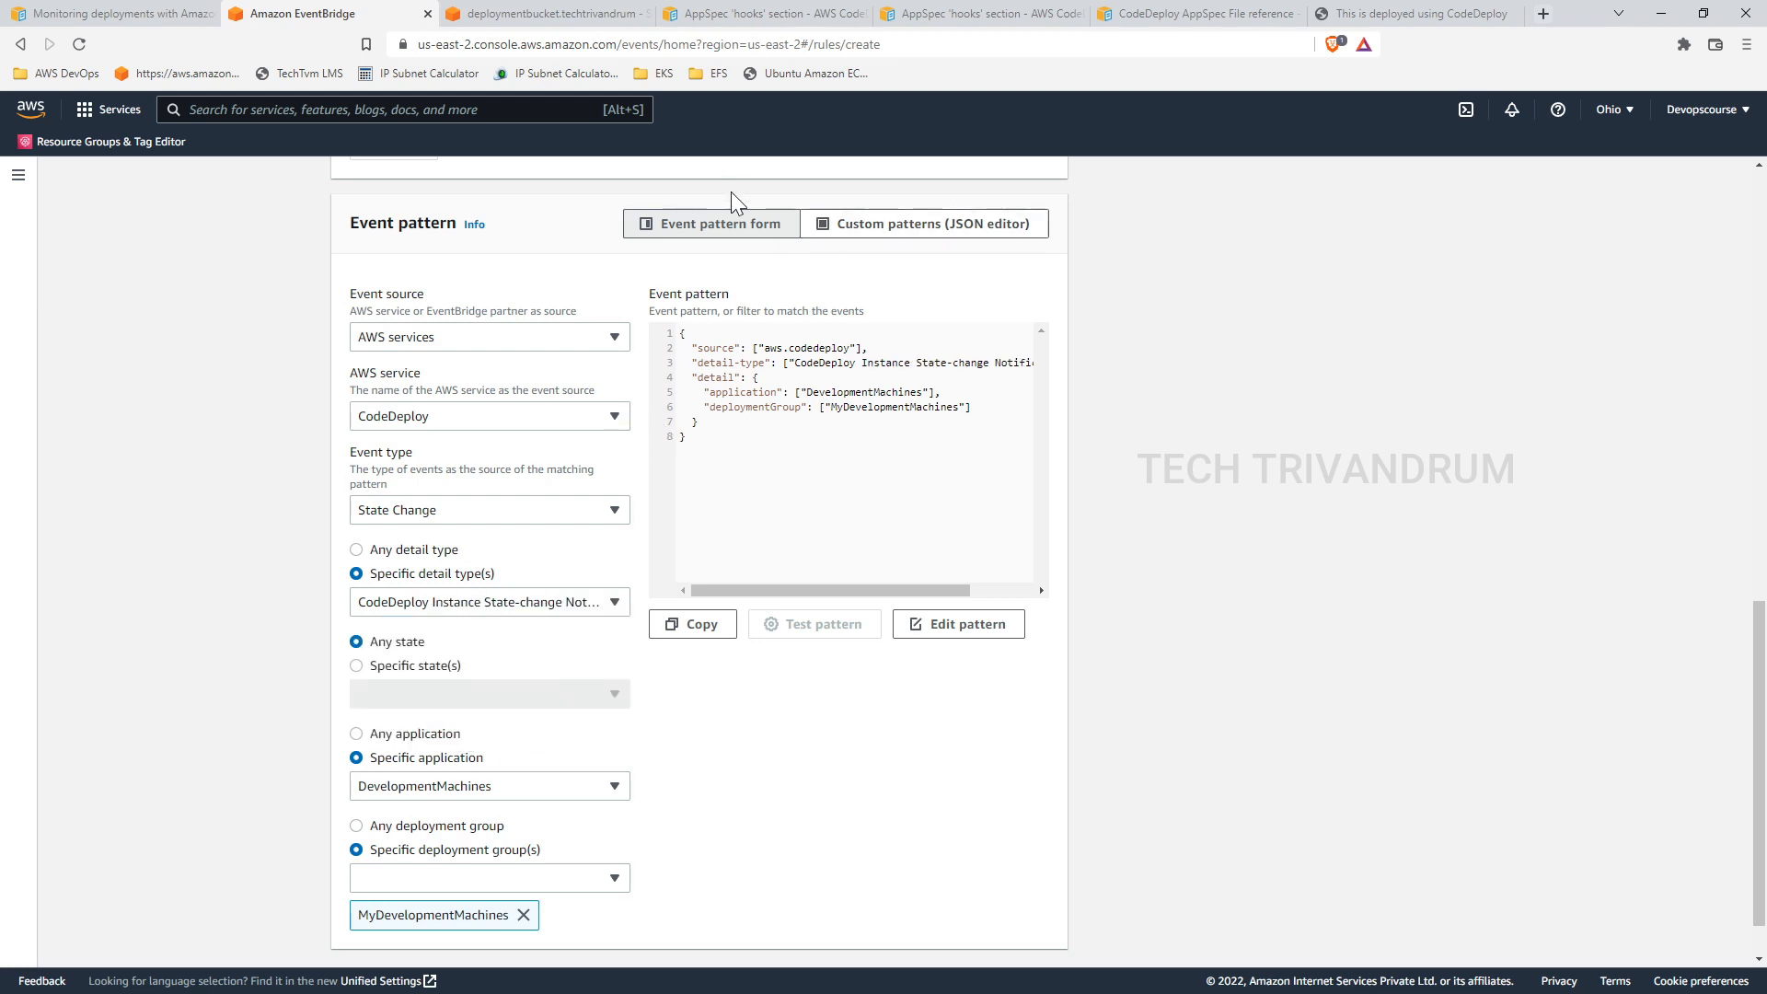
Step: Review the Amazon EC2 instances use case in the CodeDeploy user guide and reselect CodeDeploy Instance State-change Notification as the rule's detail type
{"action": "left_click", "coordinate": [156, 14]}
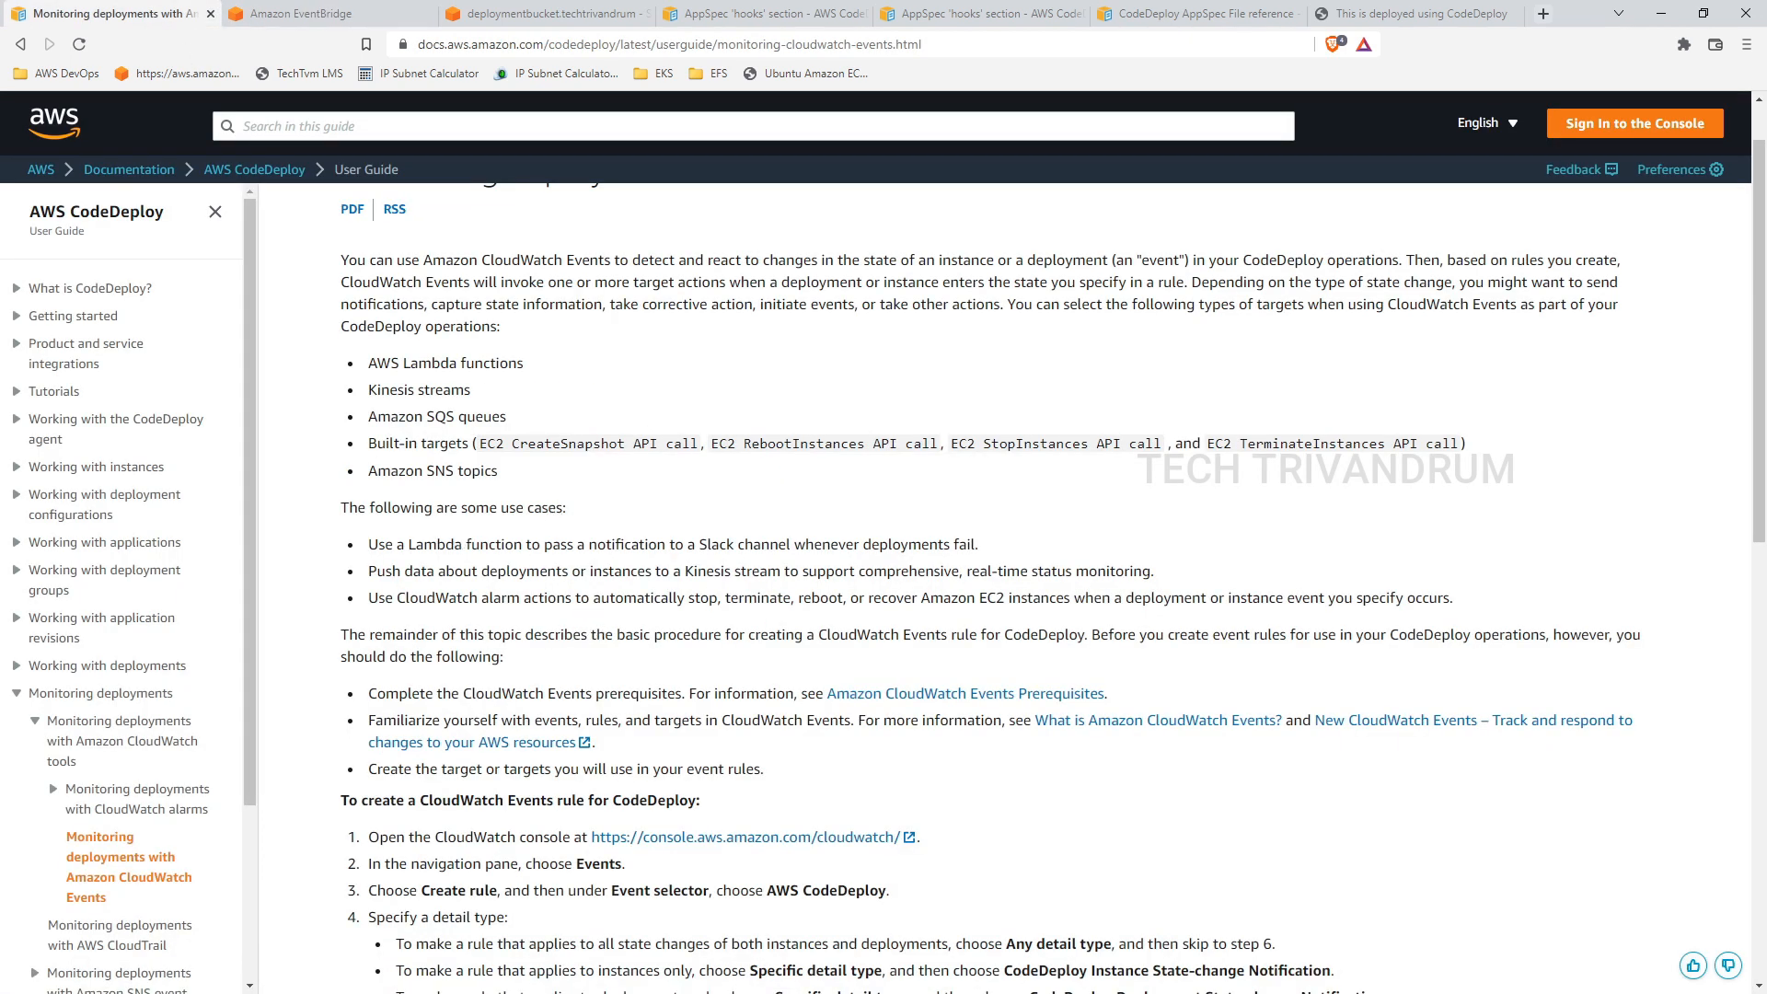
{"action": "left_click_drag", "start_coordinate": [922, 598], "coordinate": [1066, 598]}
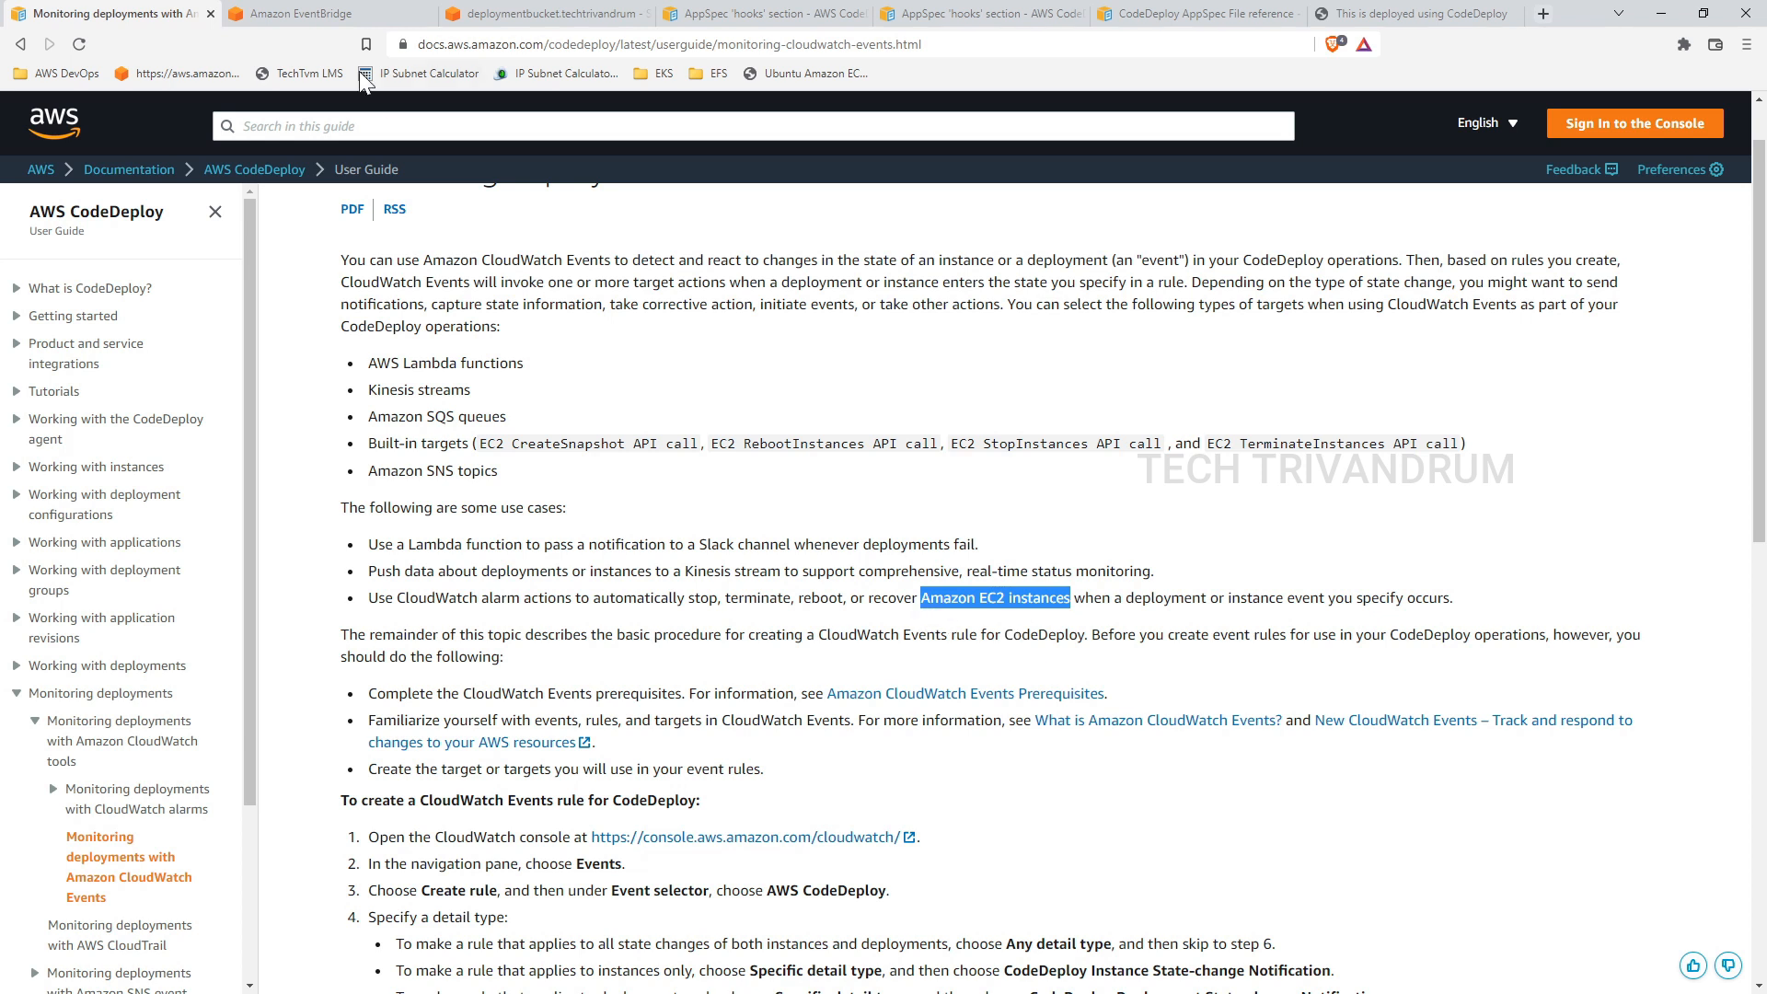
{"action": "left_click", "coordinate": [361, 18]}
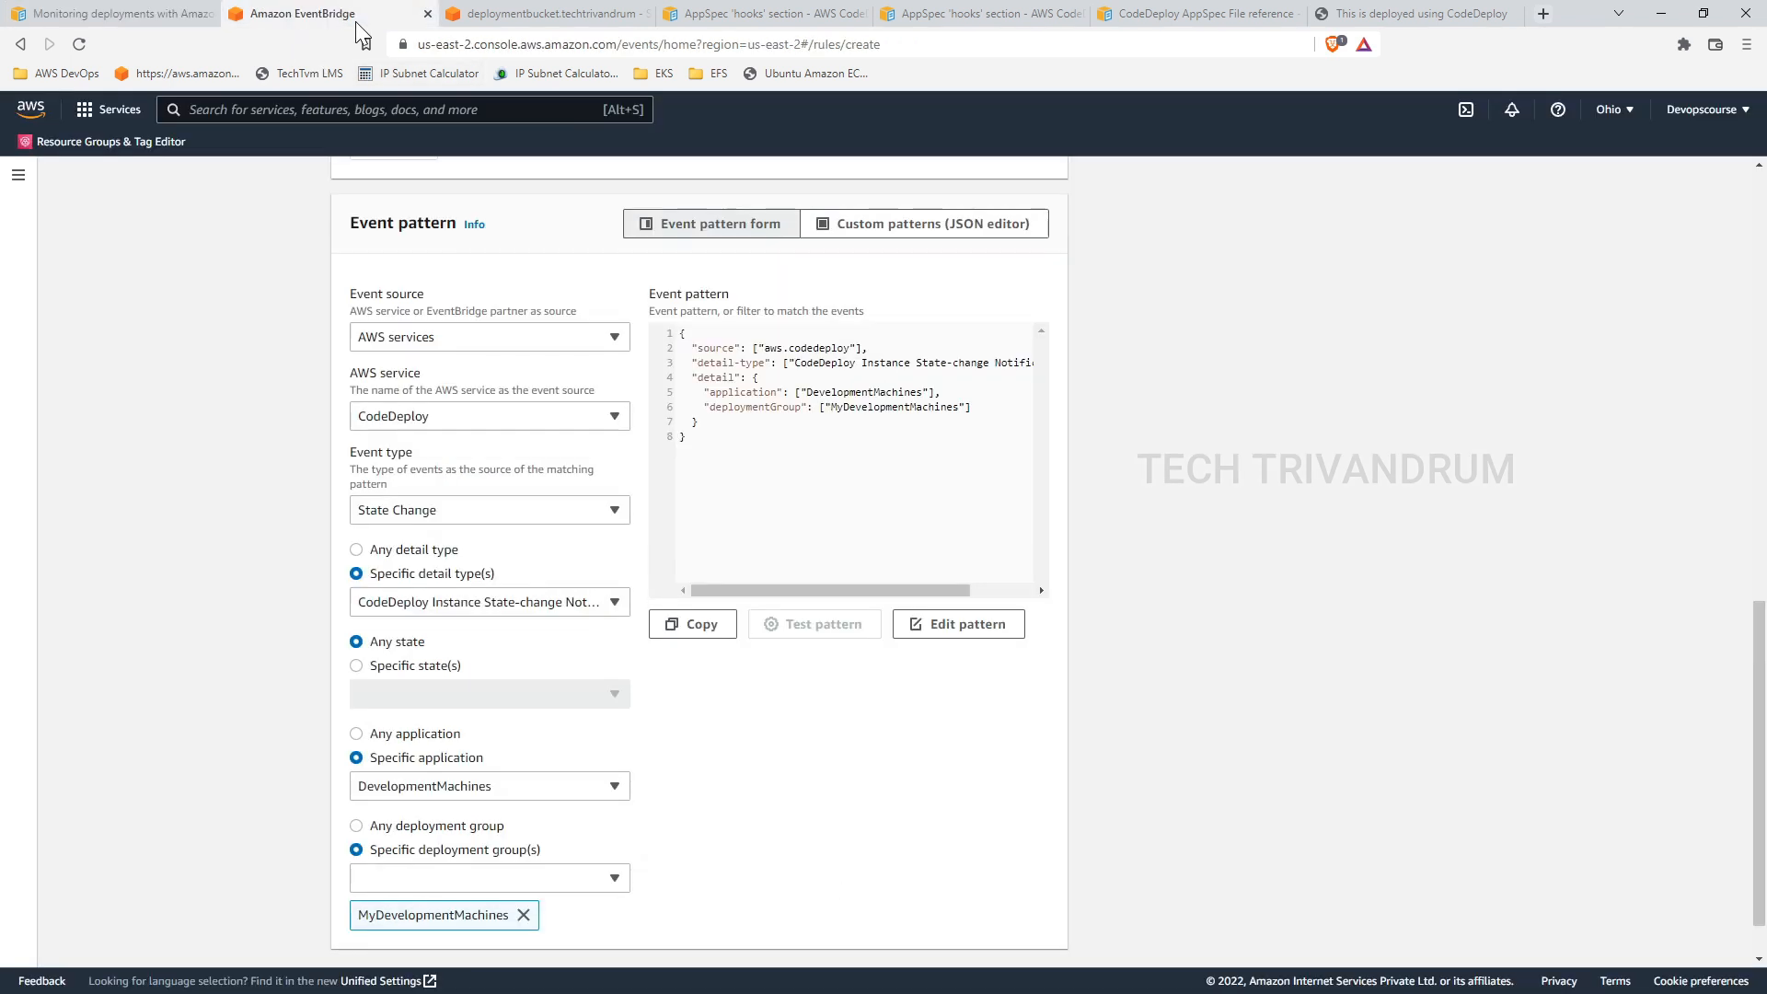
{"action": "left_click", "coordinate": [481, 604]}
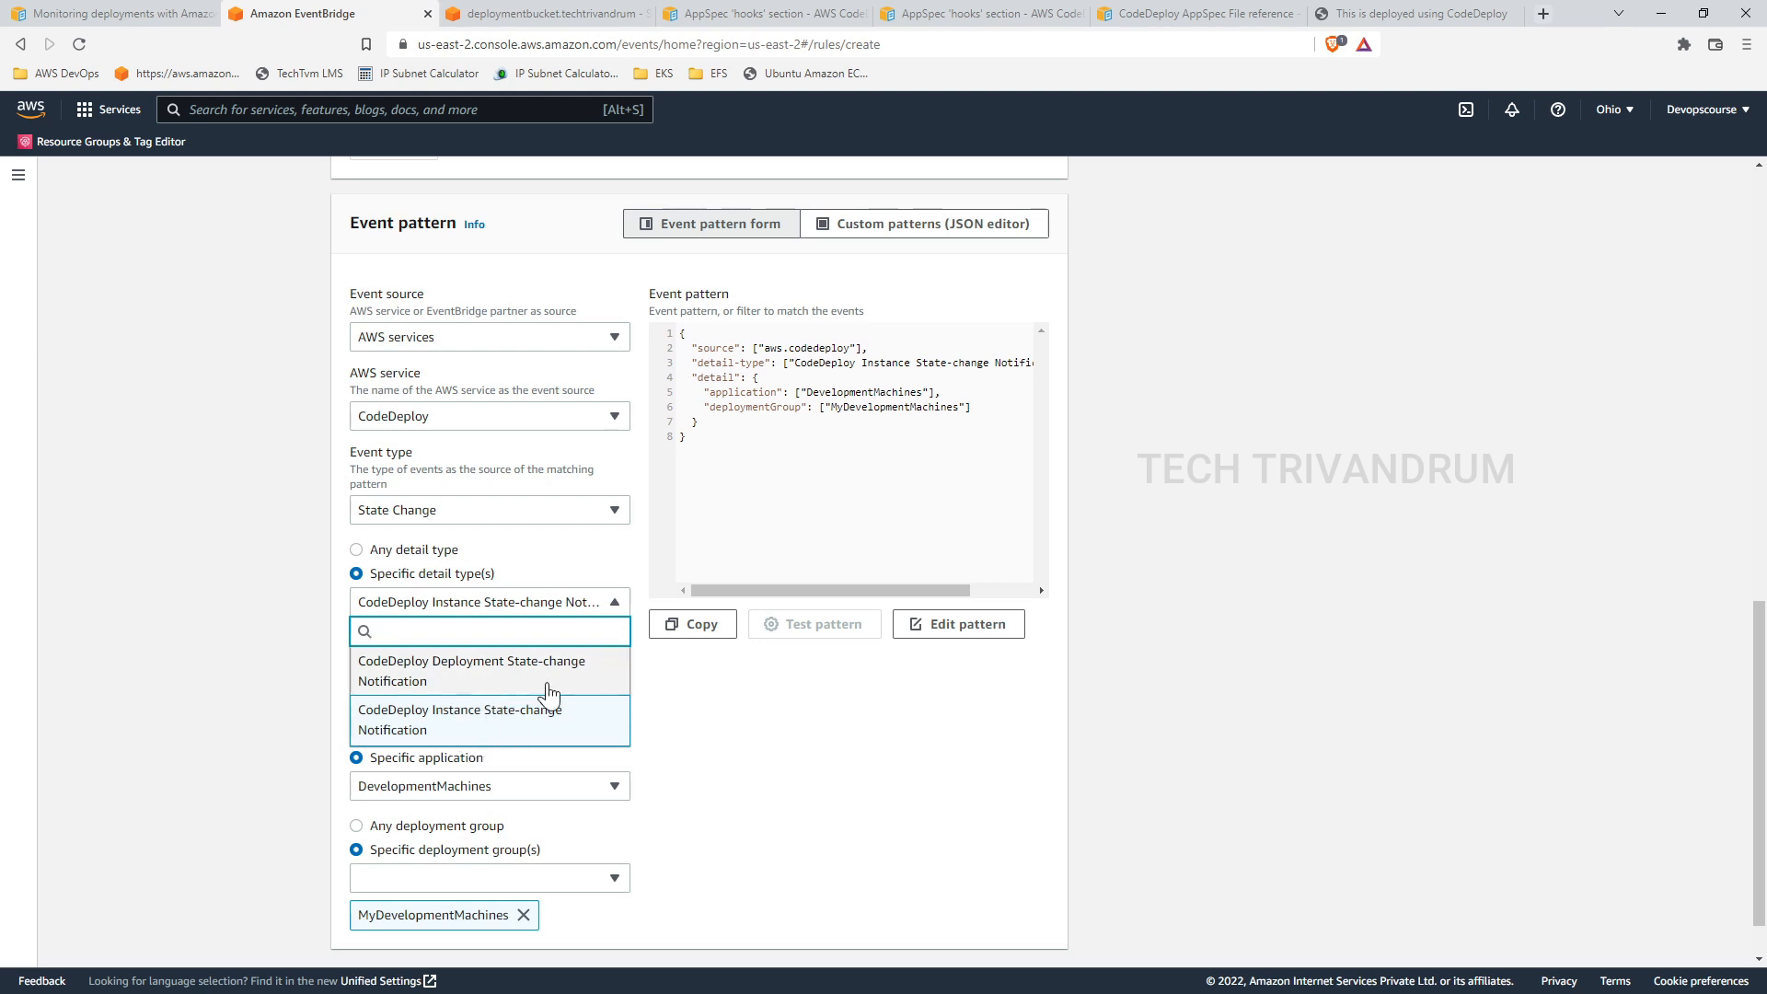
{"action": "left_click", "coordinate": [512, 729]}
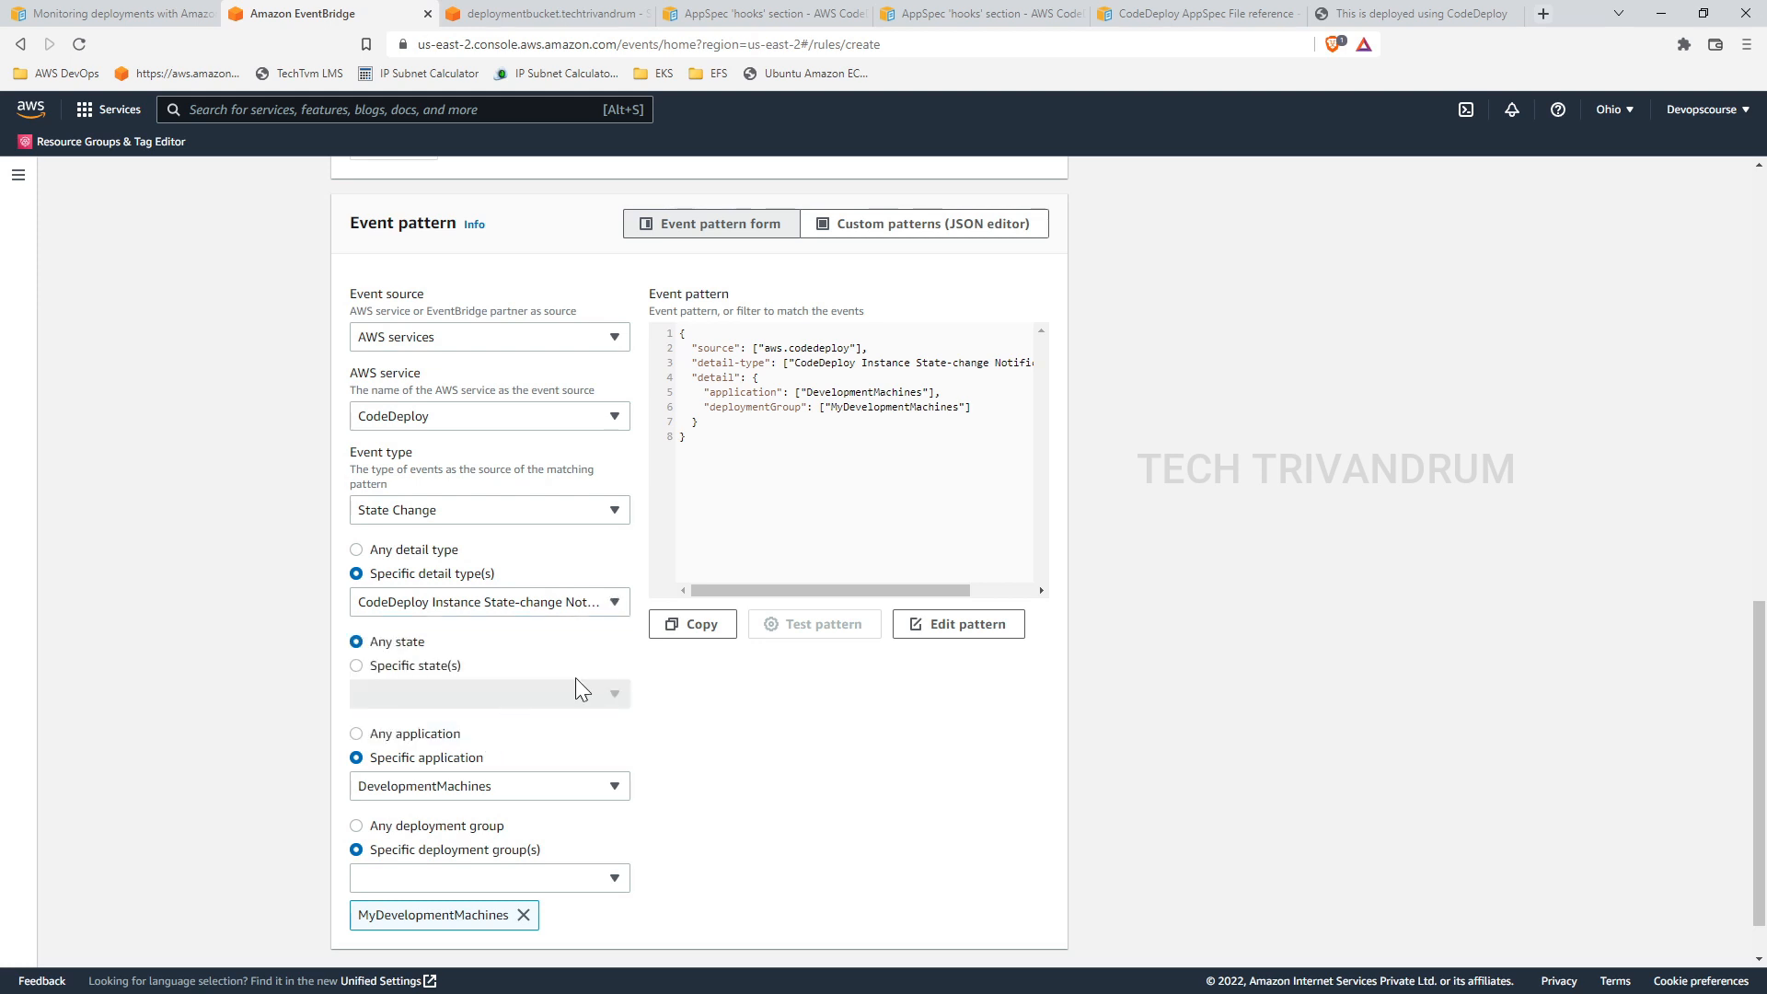
Step: Restrict the event pattern to the specific state FAILURE
{"action": "left_click", "coordinate": [417, 670]}
{"action": "left_click", "coordinate": [474, 699]}
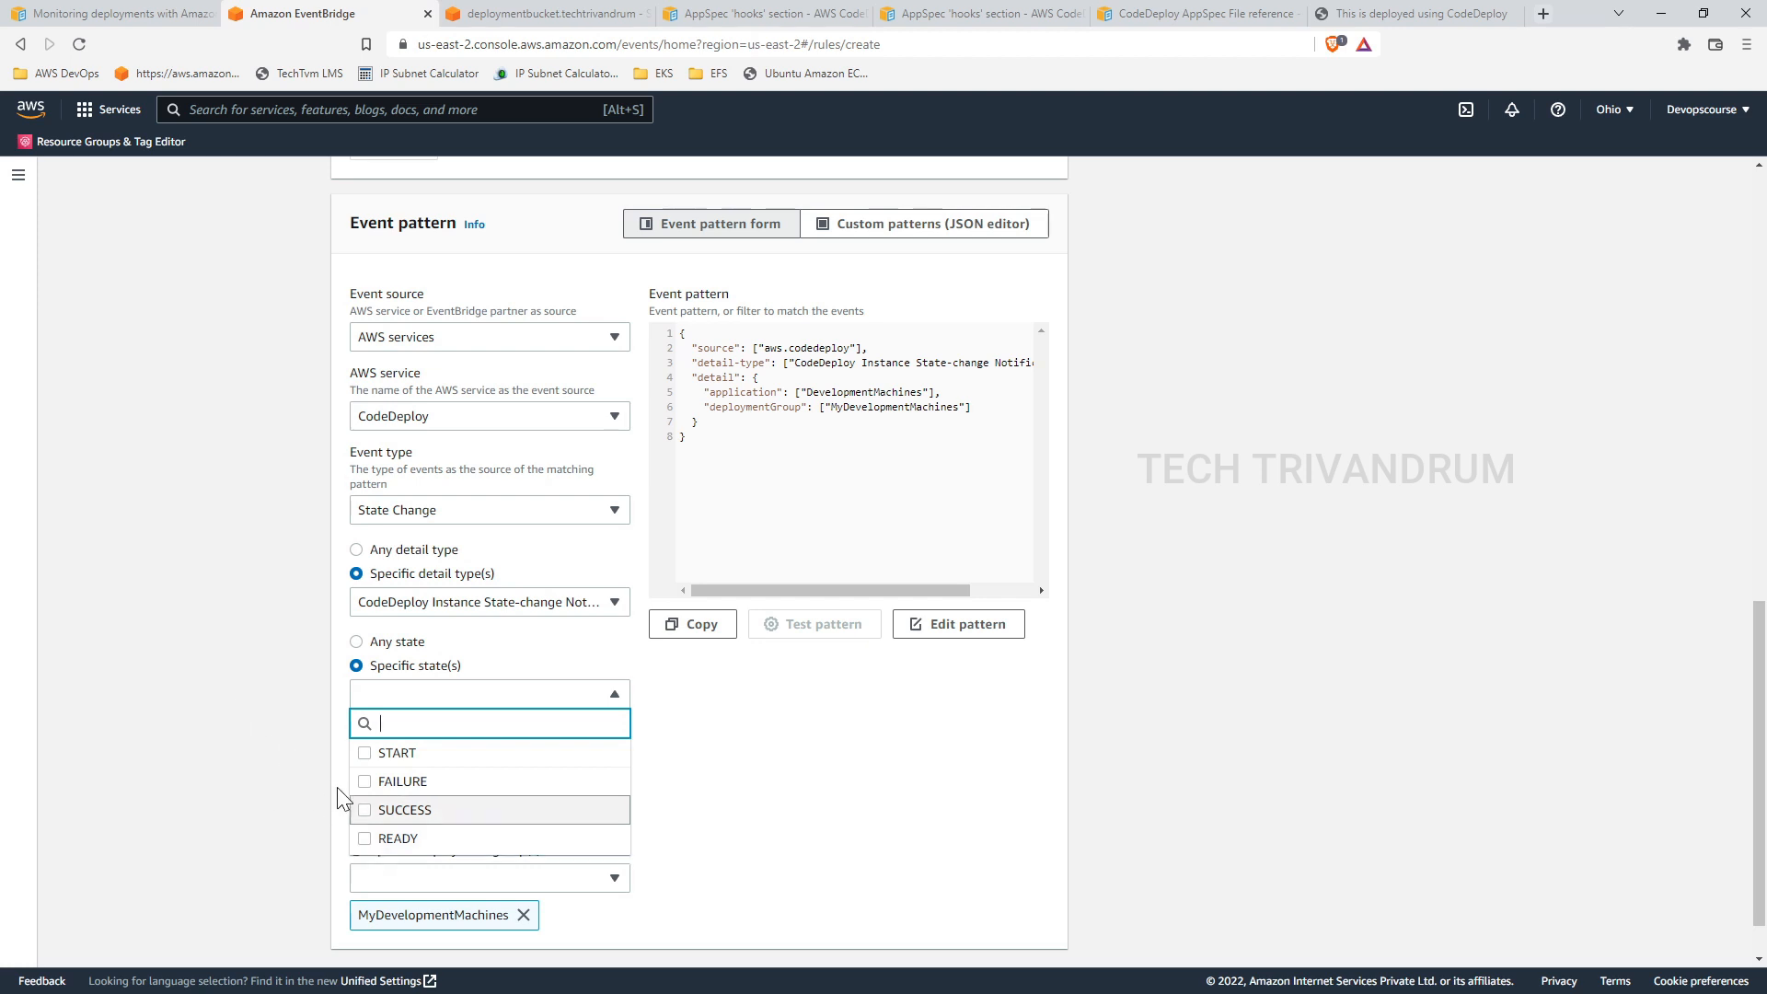
{"action": "left_click", "coordinate": [366, 783]}
{"action": "scroll", "coordinate": [276, 755], "scroll_direction": "down", "scroll_amount": 2}
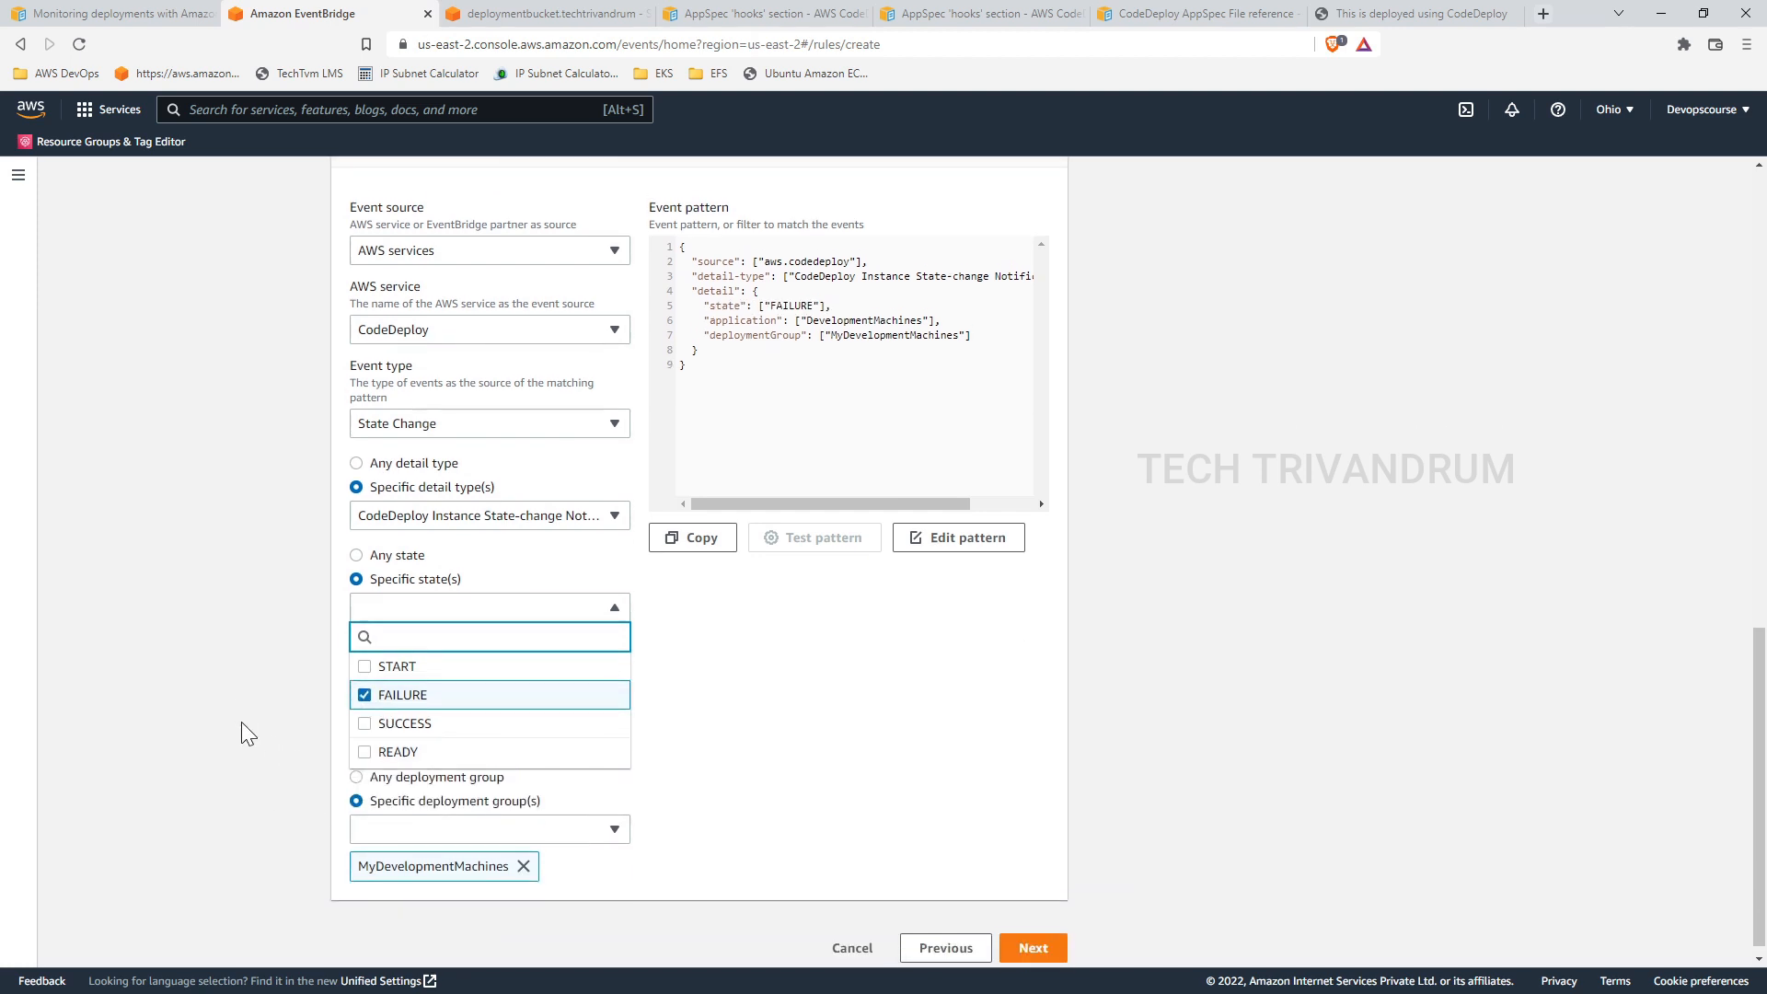
{"action": "left_click", "coordinate": [242, 722]}
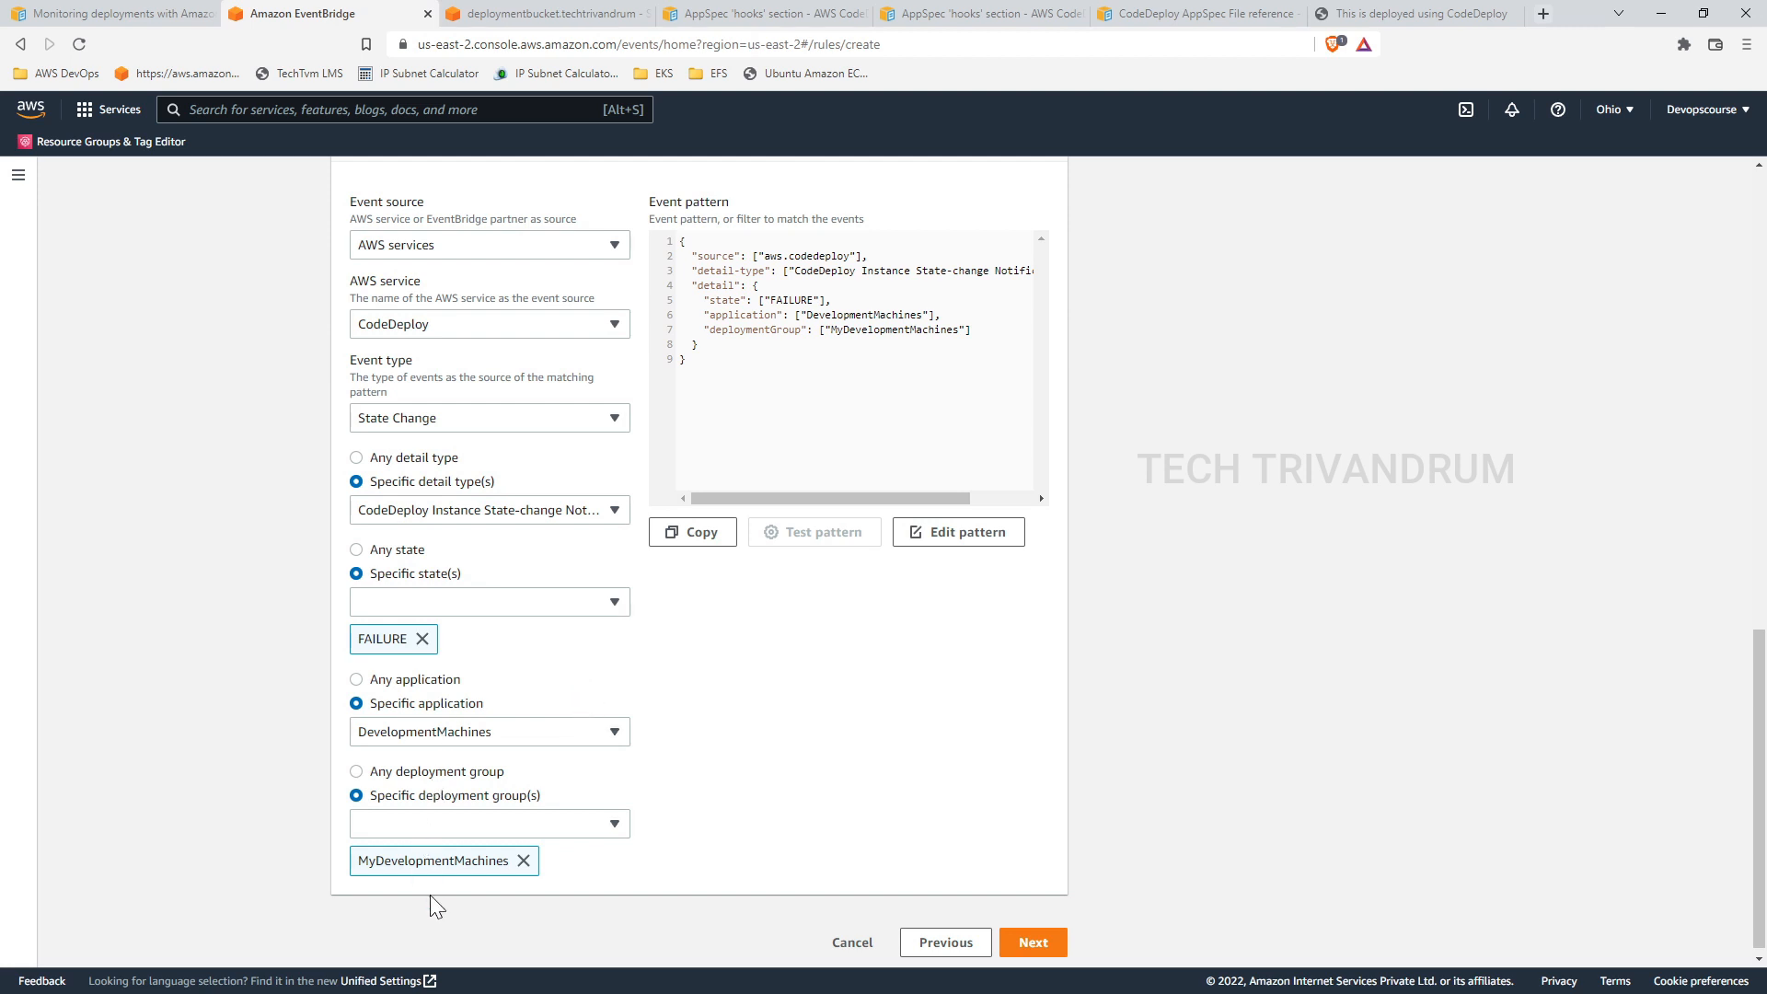
Step: Continue to the target selection and replace the Kinesis stream target with EC2 RebootInstances API call
{"action": "scroll", "coordinate": [901, 821], "scroll_direction": "down", "scroll_amount": 1}
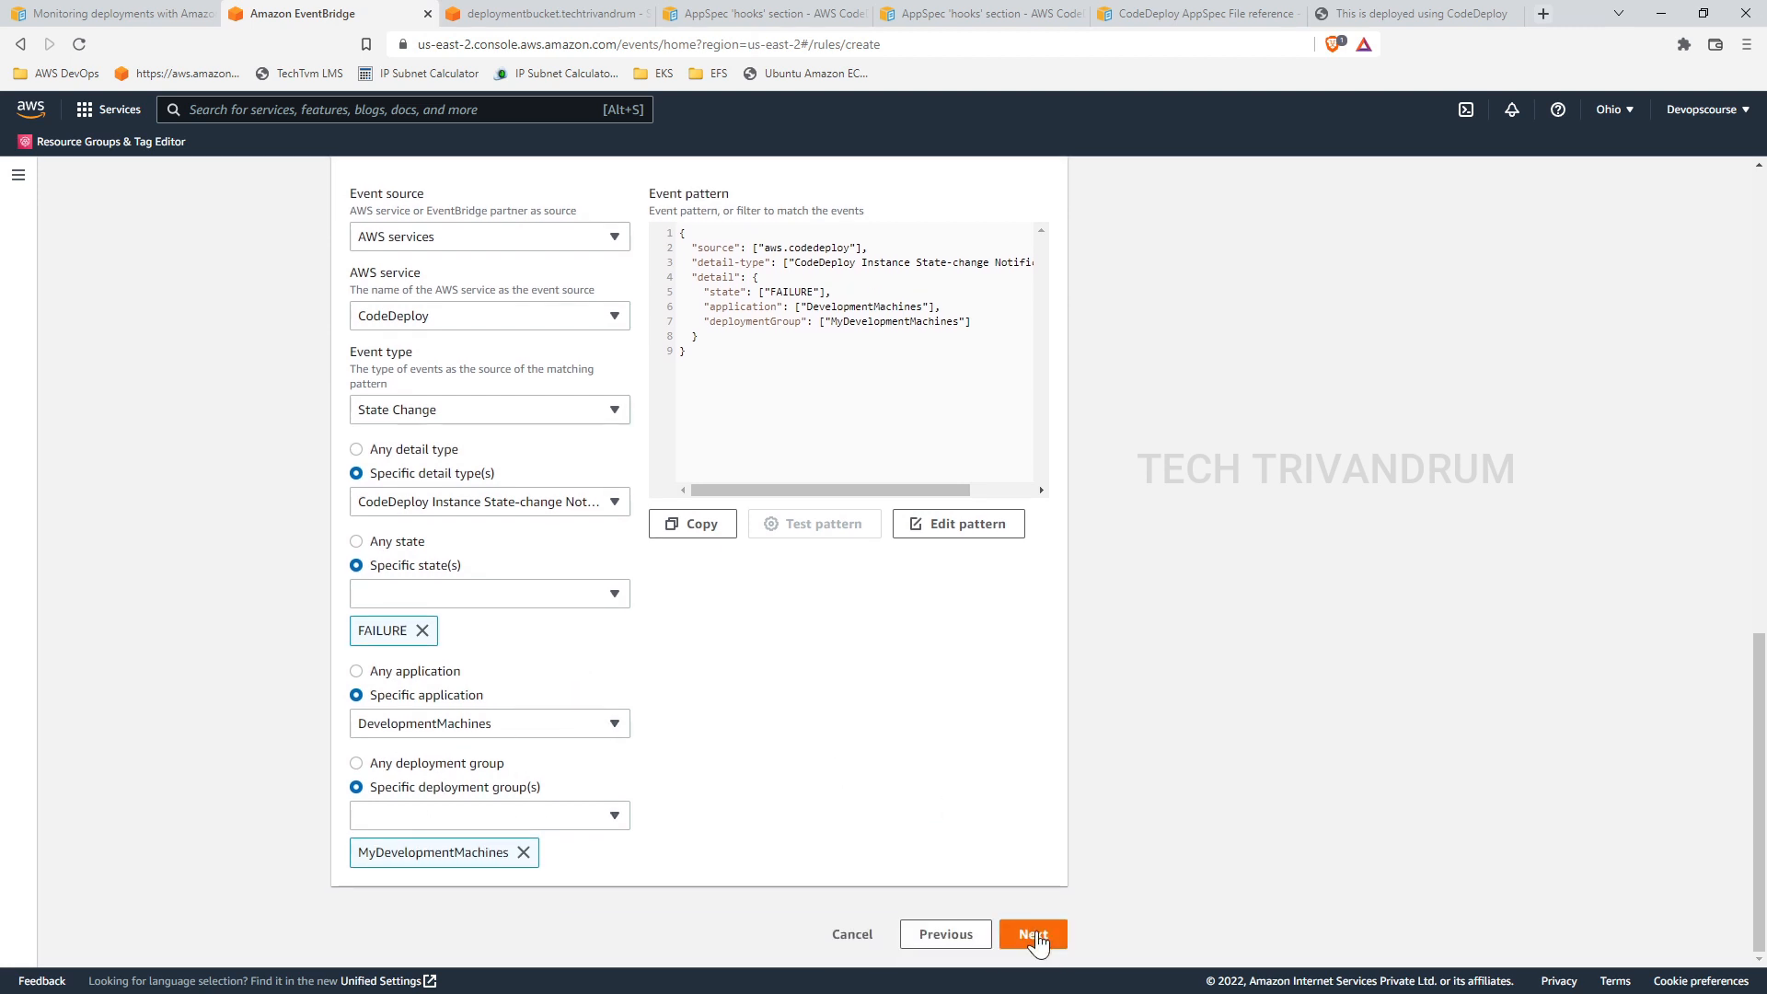
{"action": "left_click", "coordinate": [1033, 934]}
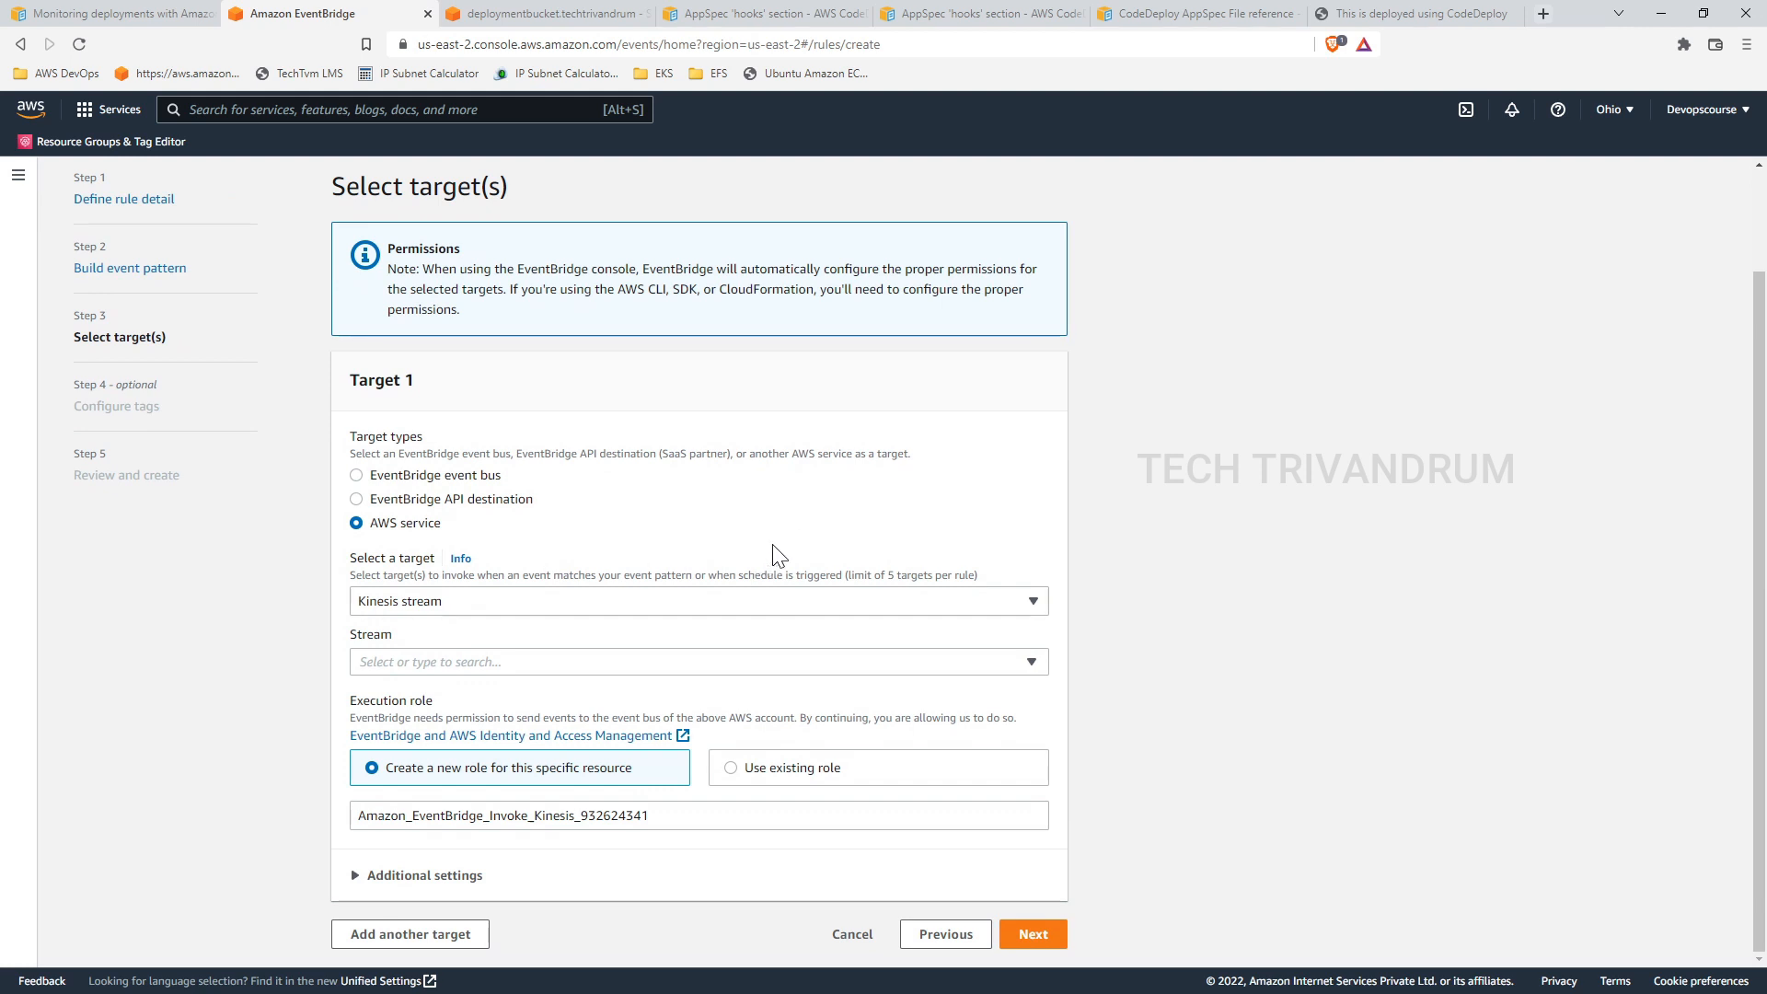
{"action": "left_click", "coordinate": [582, 612]}
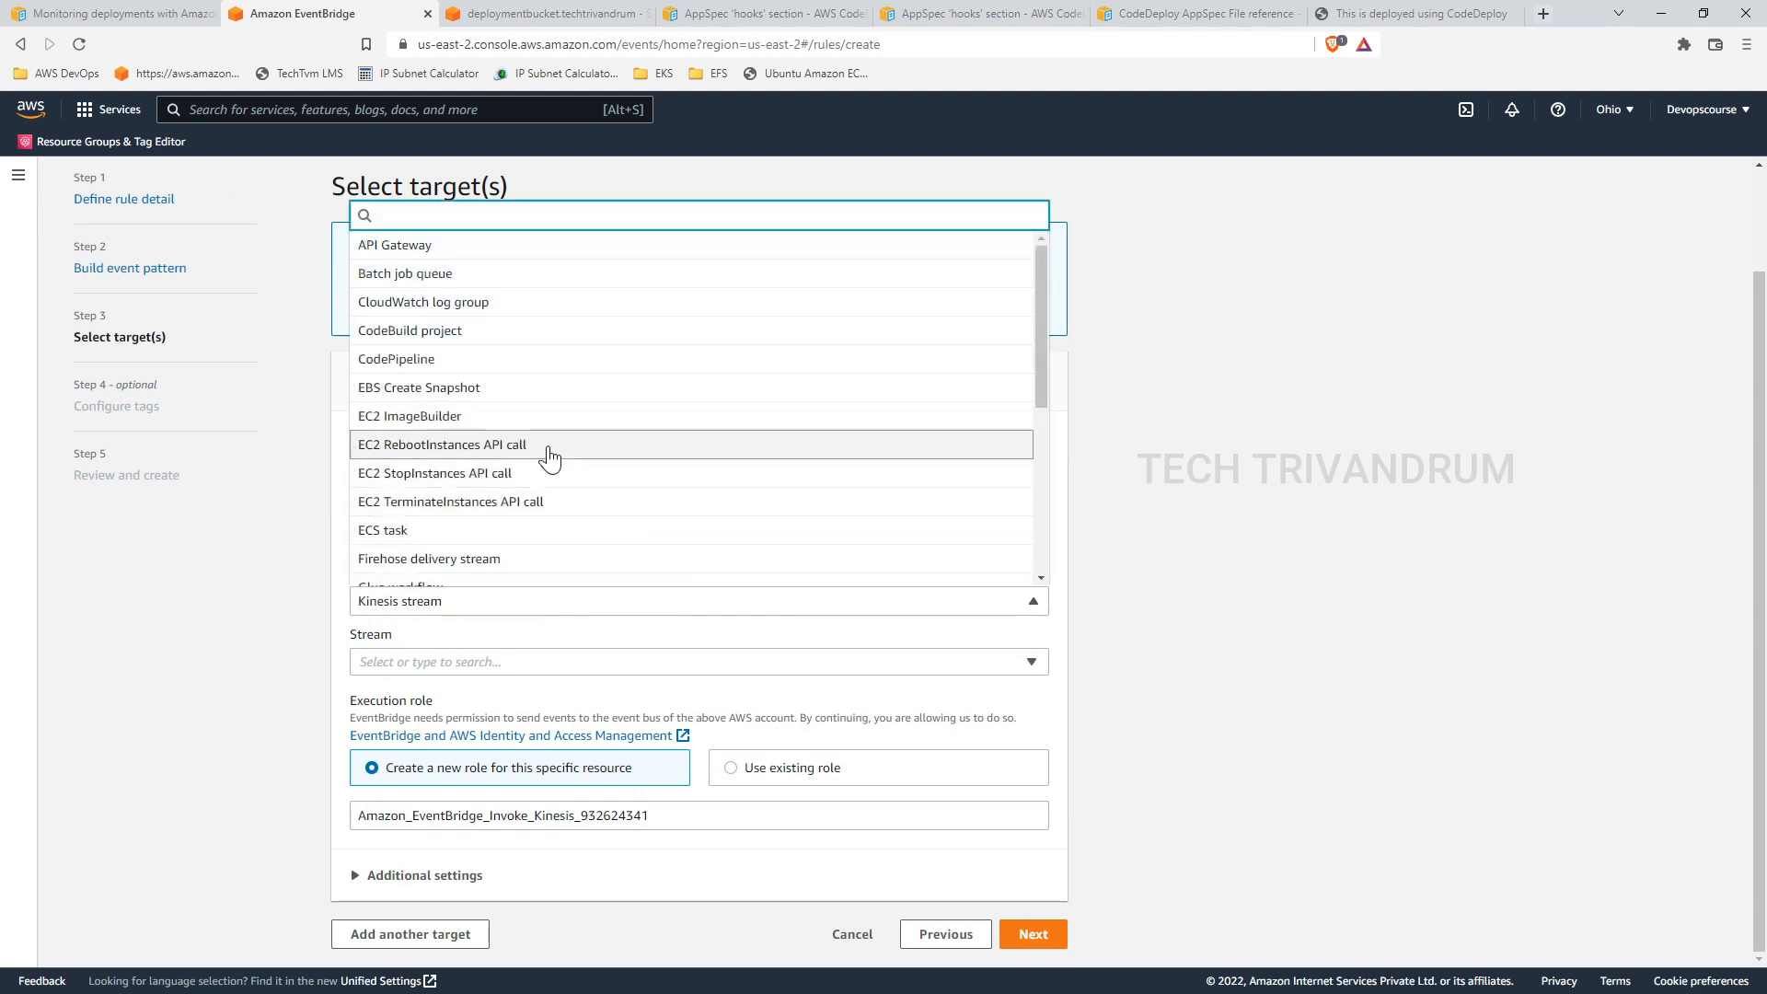
{"action": "scroll", "coordinate": [525, 472], "scroll_direction": "down", "scroll_amount": 1}
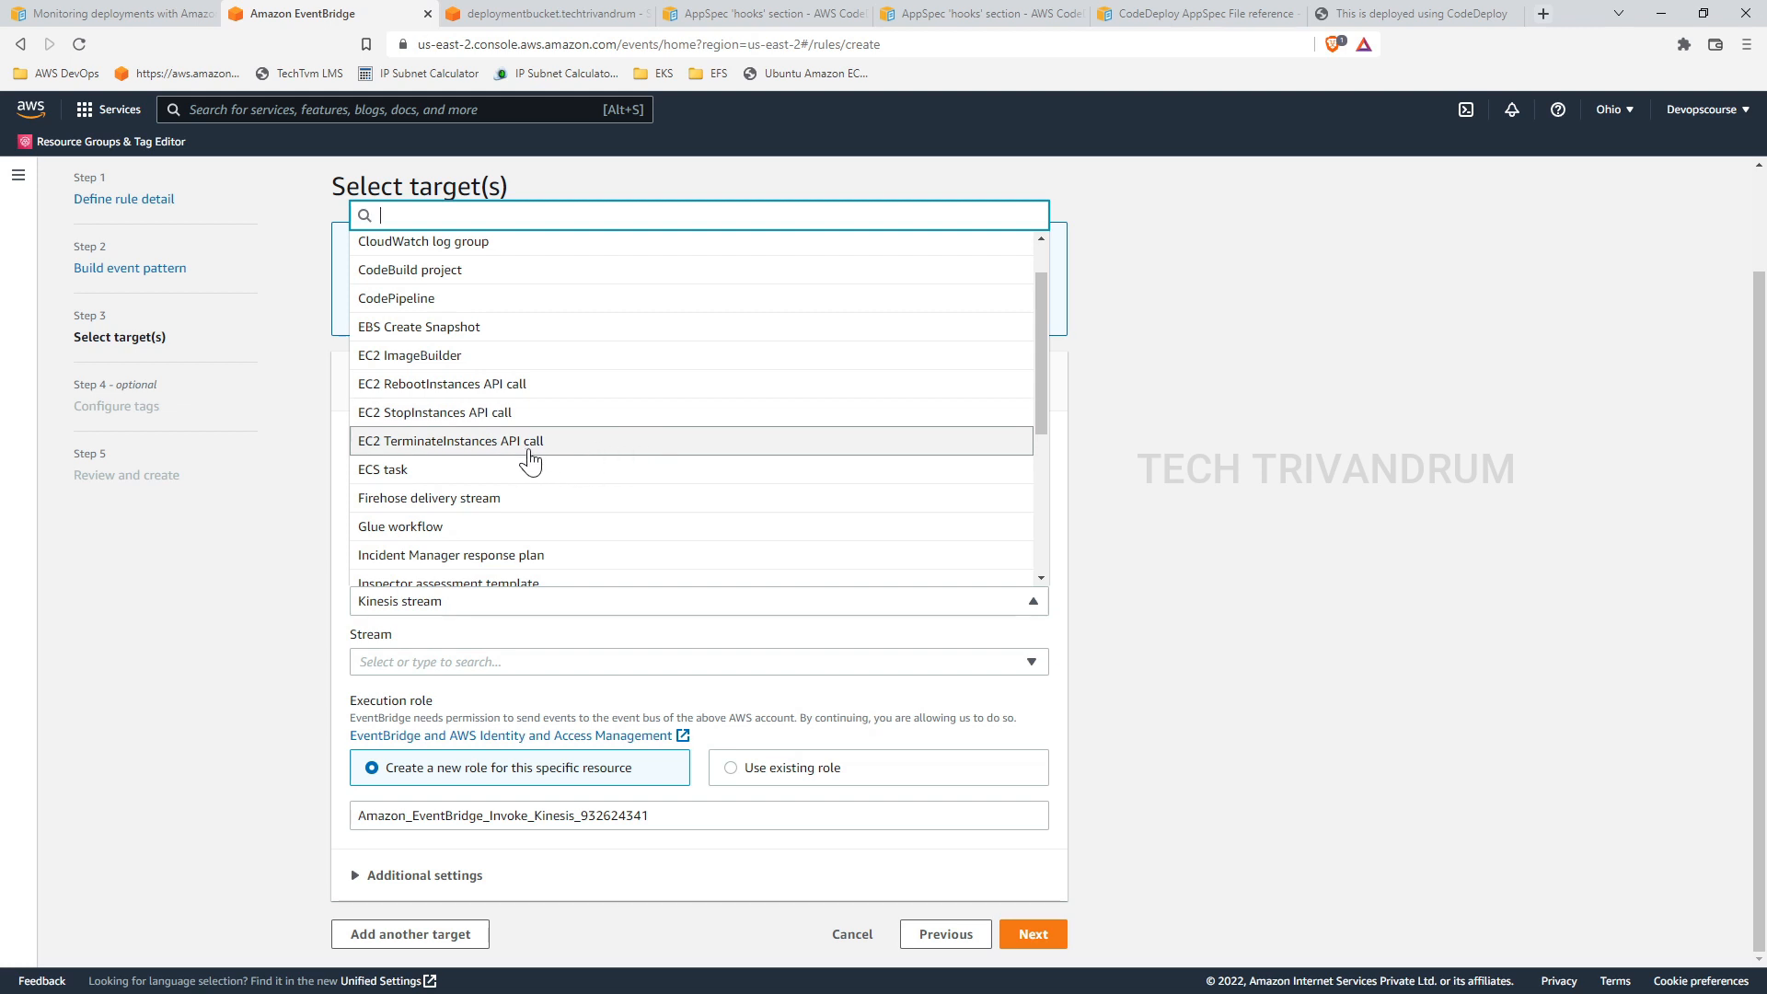
{"action": "mouse_move", "coordinate": [1046, 407]}
{"action": "left_mouse_down"}
{"action": "mouse_move", "coordinate": [1044, 566]}
{"action": "mouse_move", "coordinate": [1019, 401]}
{"action": "left_mouse_up"}
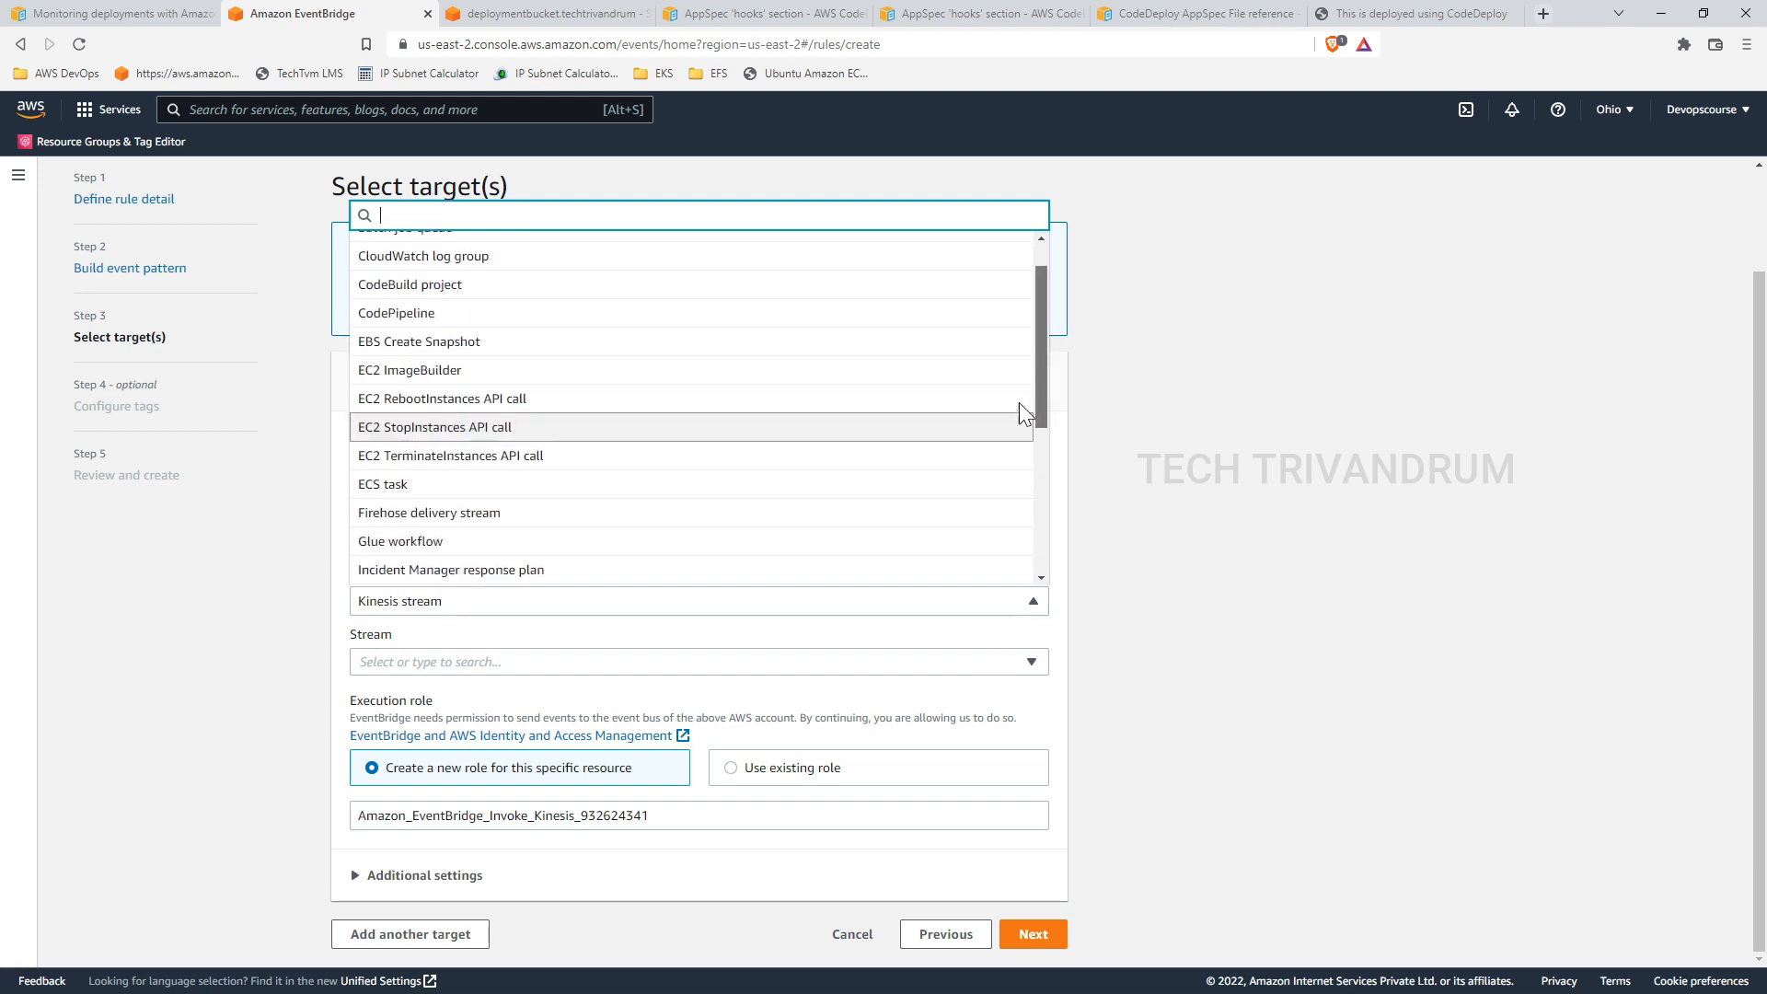
{"action": "left_click", "coordinate": [479, 399]}
{"action": "left_click", "coordinate": [644, 662]}
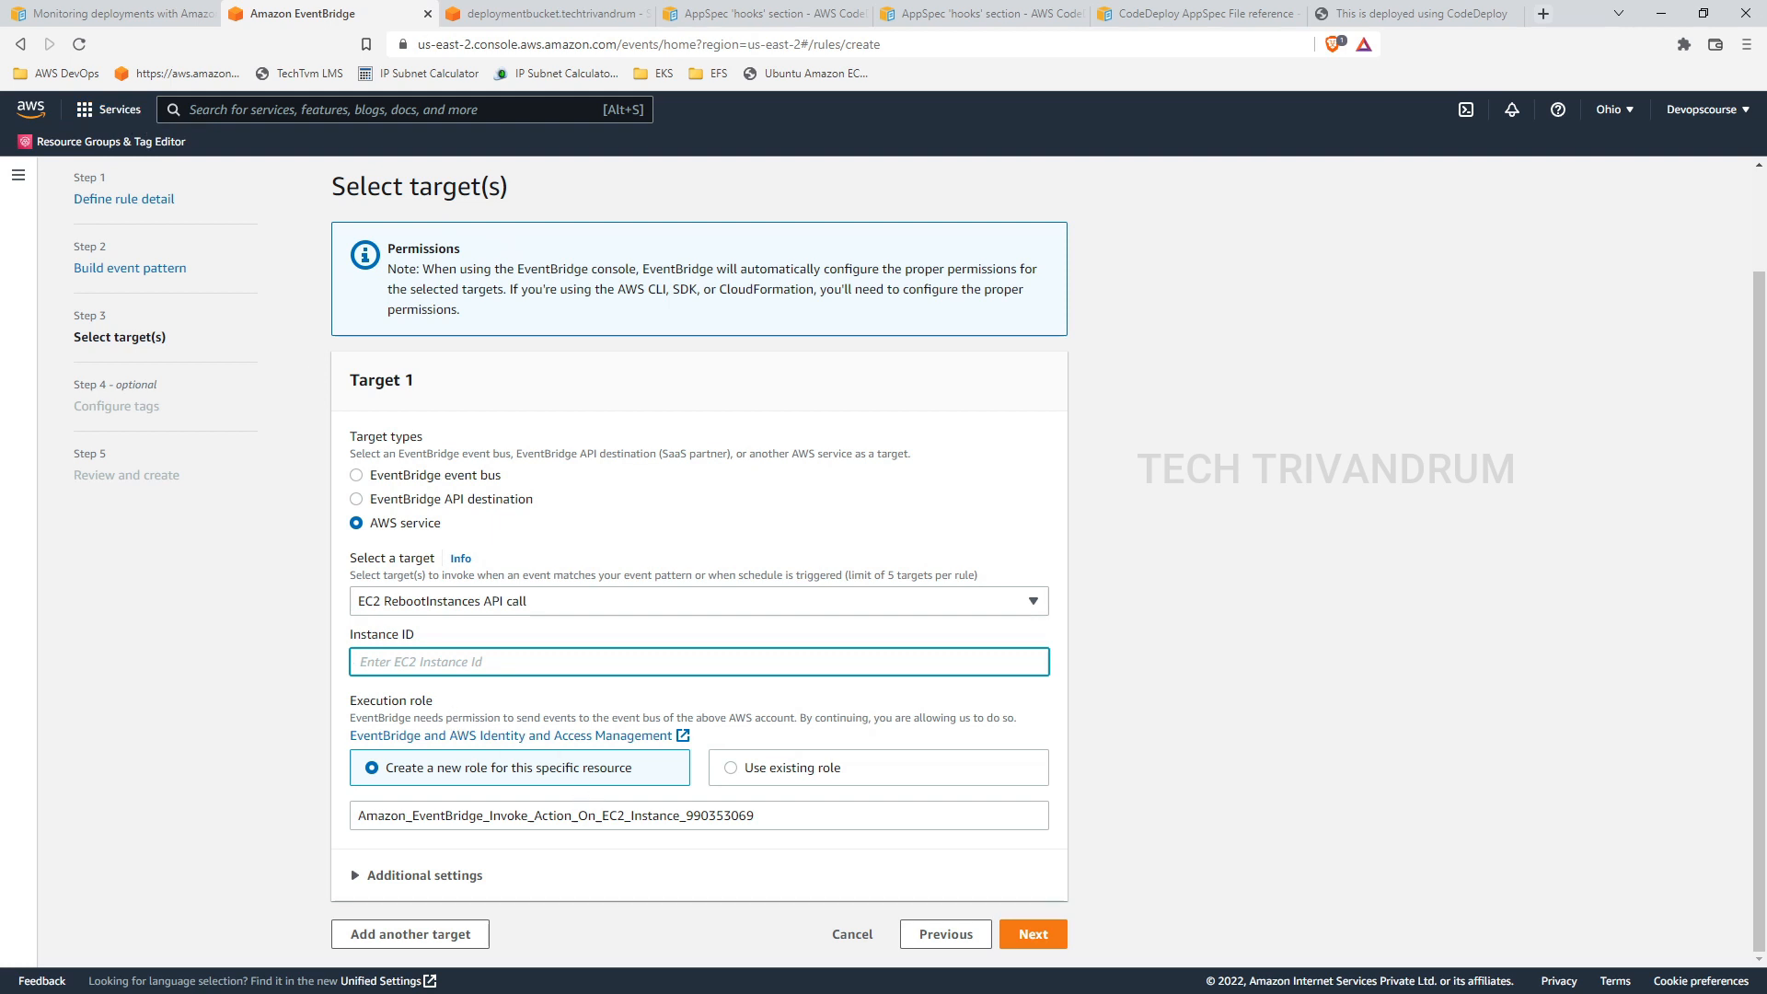
Step: Change the rule's target to EC2 StopInstances API call and place the cursor in its instance ID field
{"action": "left_click", "coordinate": [516, 607]}
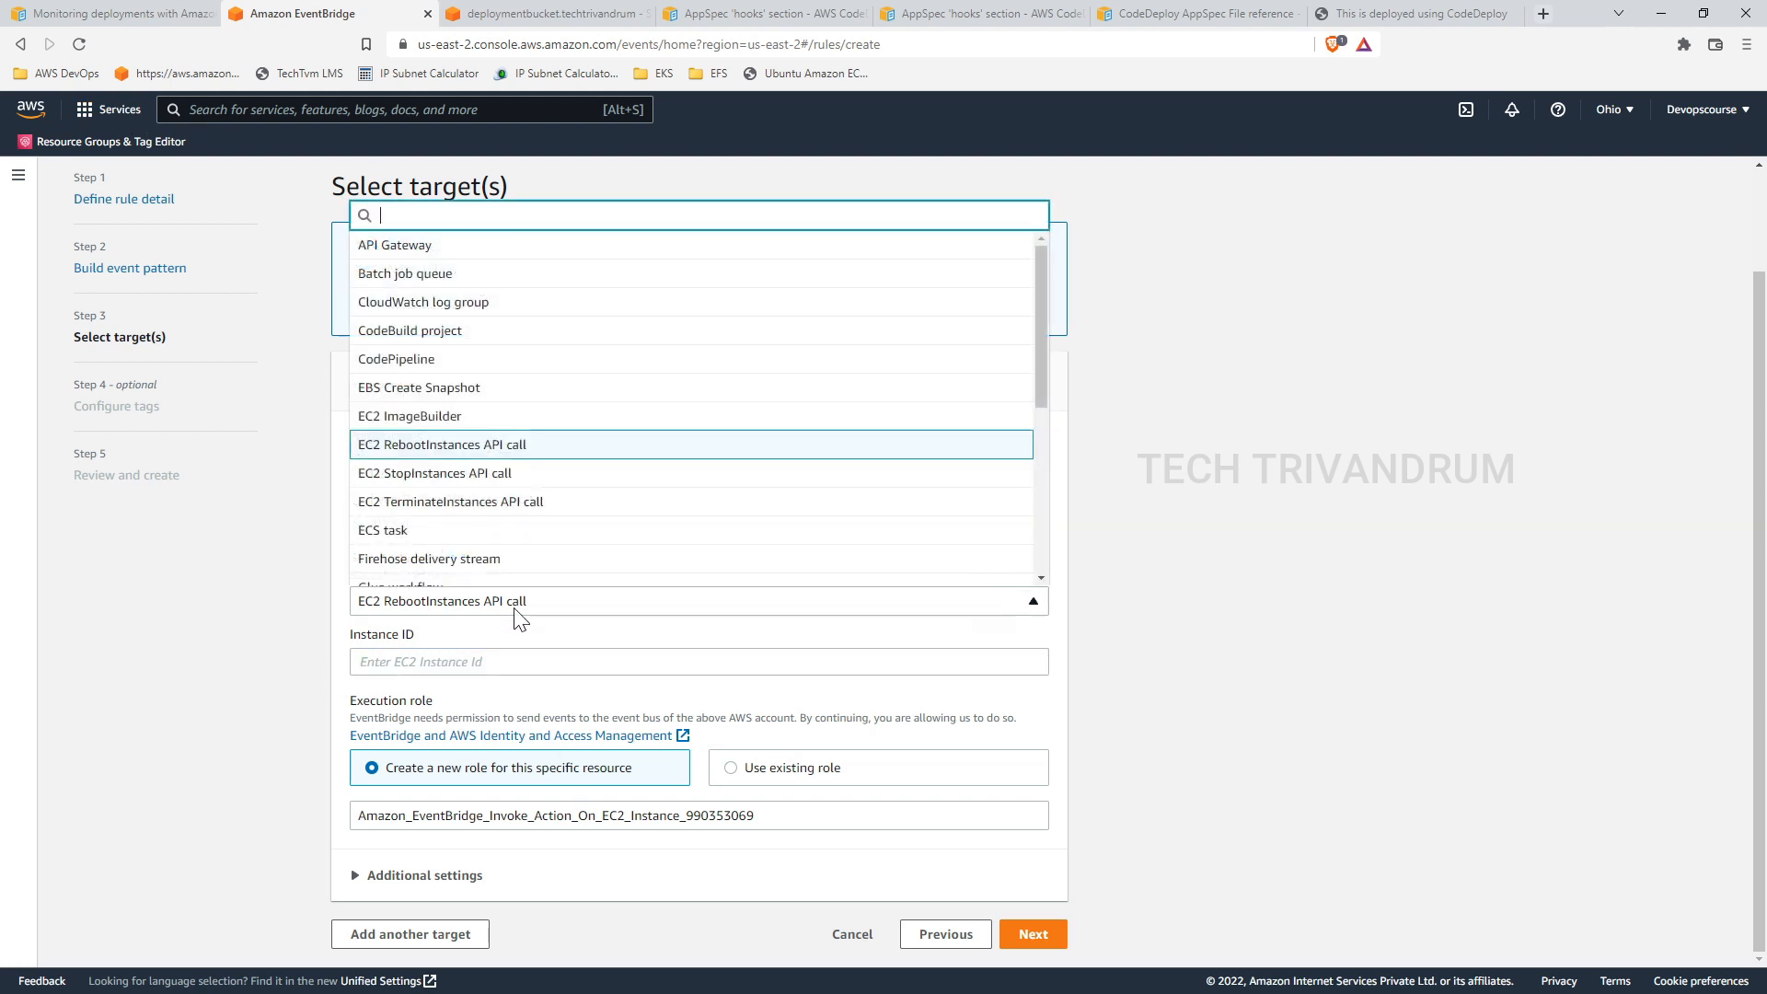
{"action": "left_click", "coordinate": [471, 483]}
{"action": "left_click", "coordinate": [471, 661]}
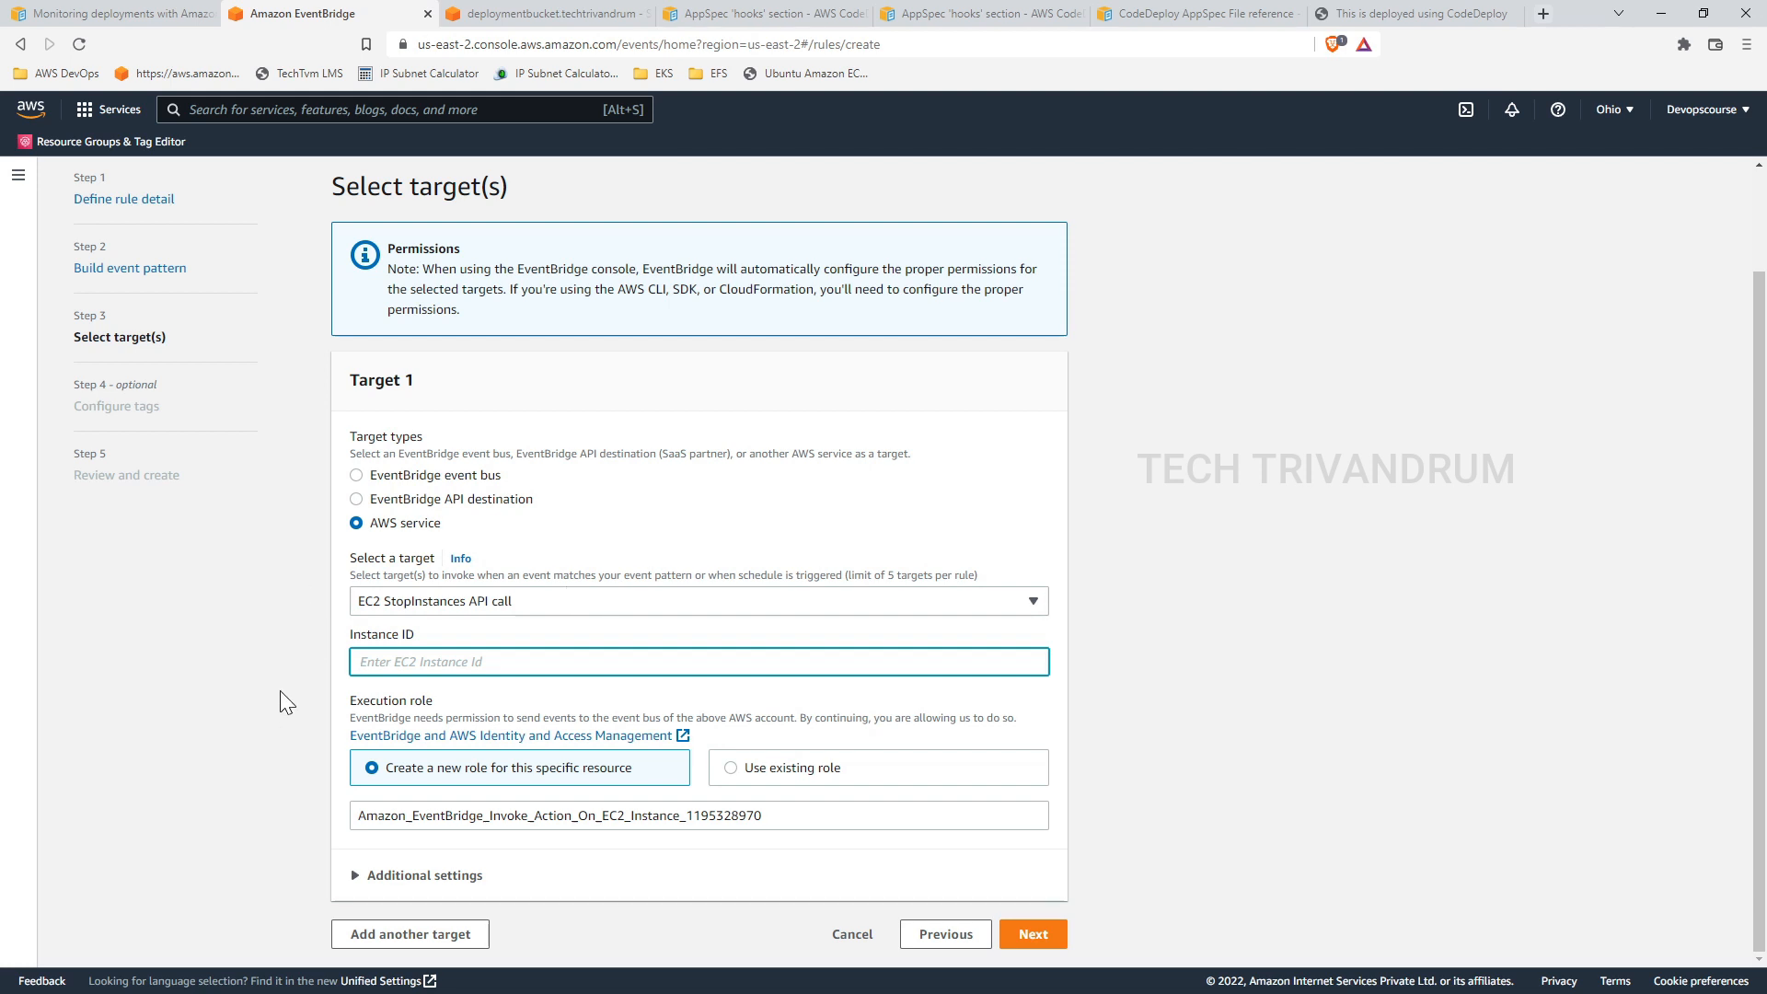
{"action": "scroll", "coordinate": [287, 685], "scroll_direction": "up", "scroll_amount": 1}
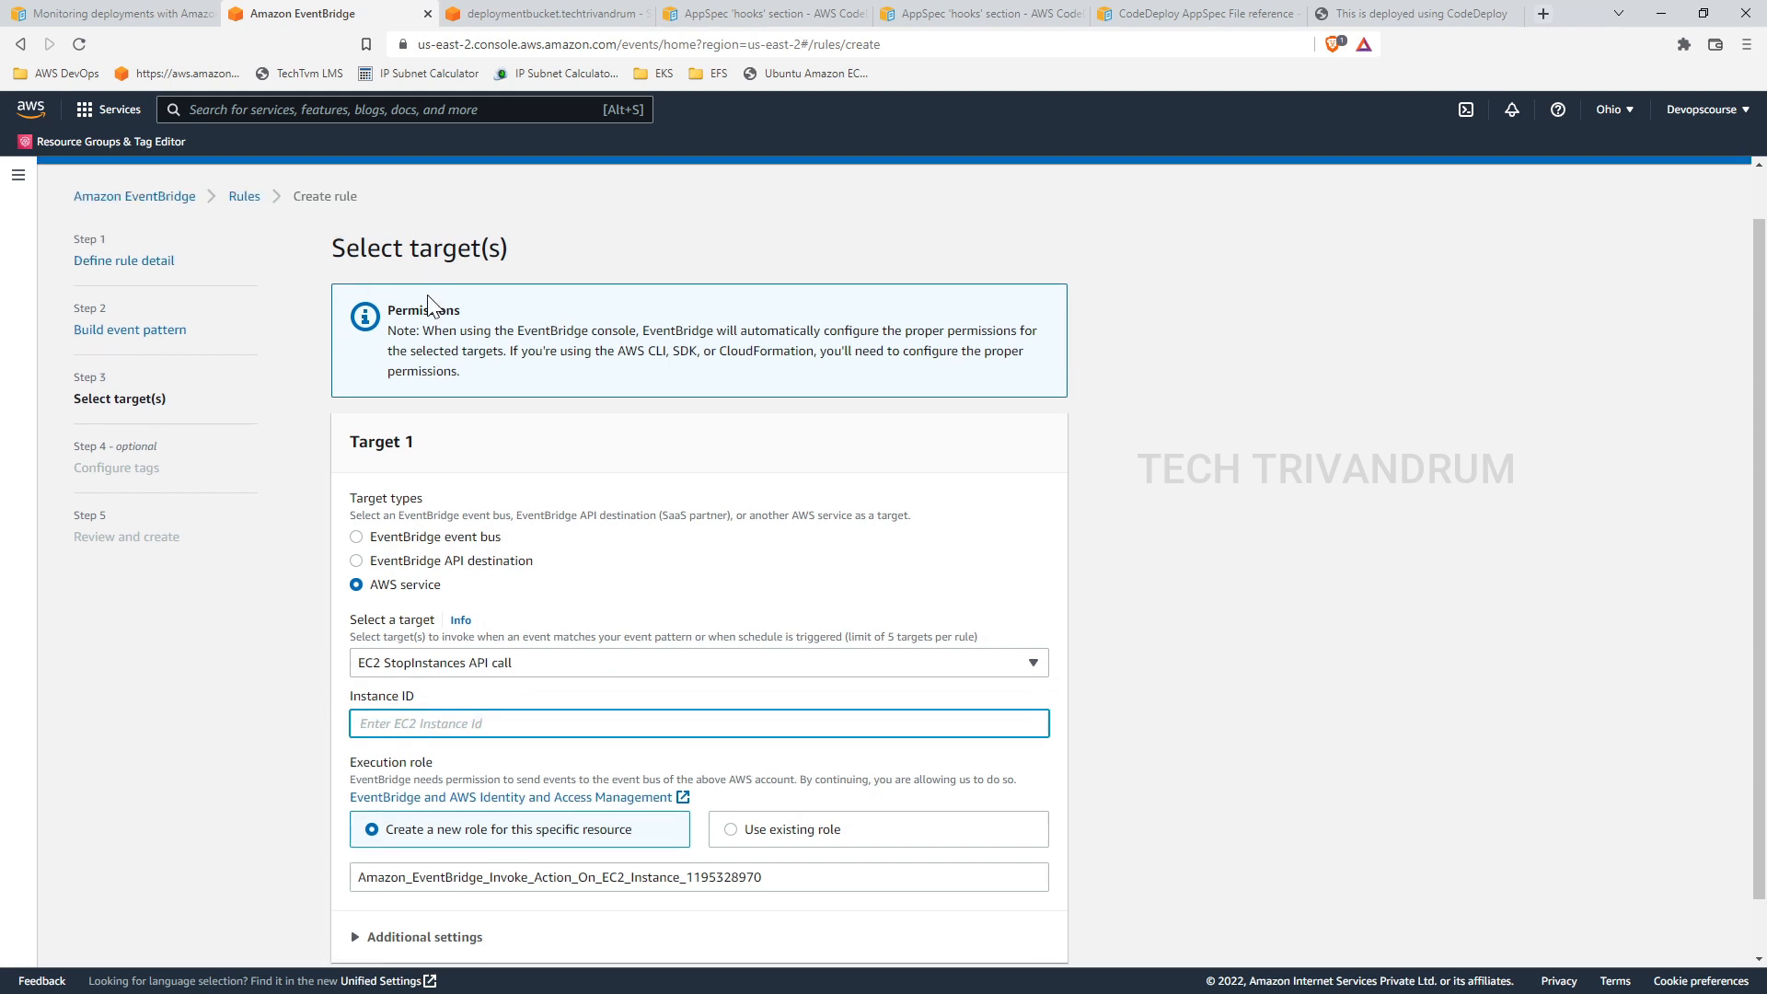
Step: Review the introduction and supported target types in the CodeDeploy guide on CloudWatch Events, then return to the EventBridge rule
{"action": "left_click", "coordinate": [147, 24]}
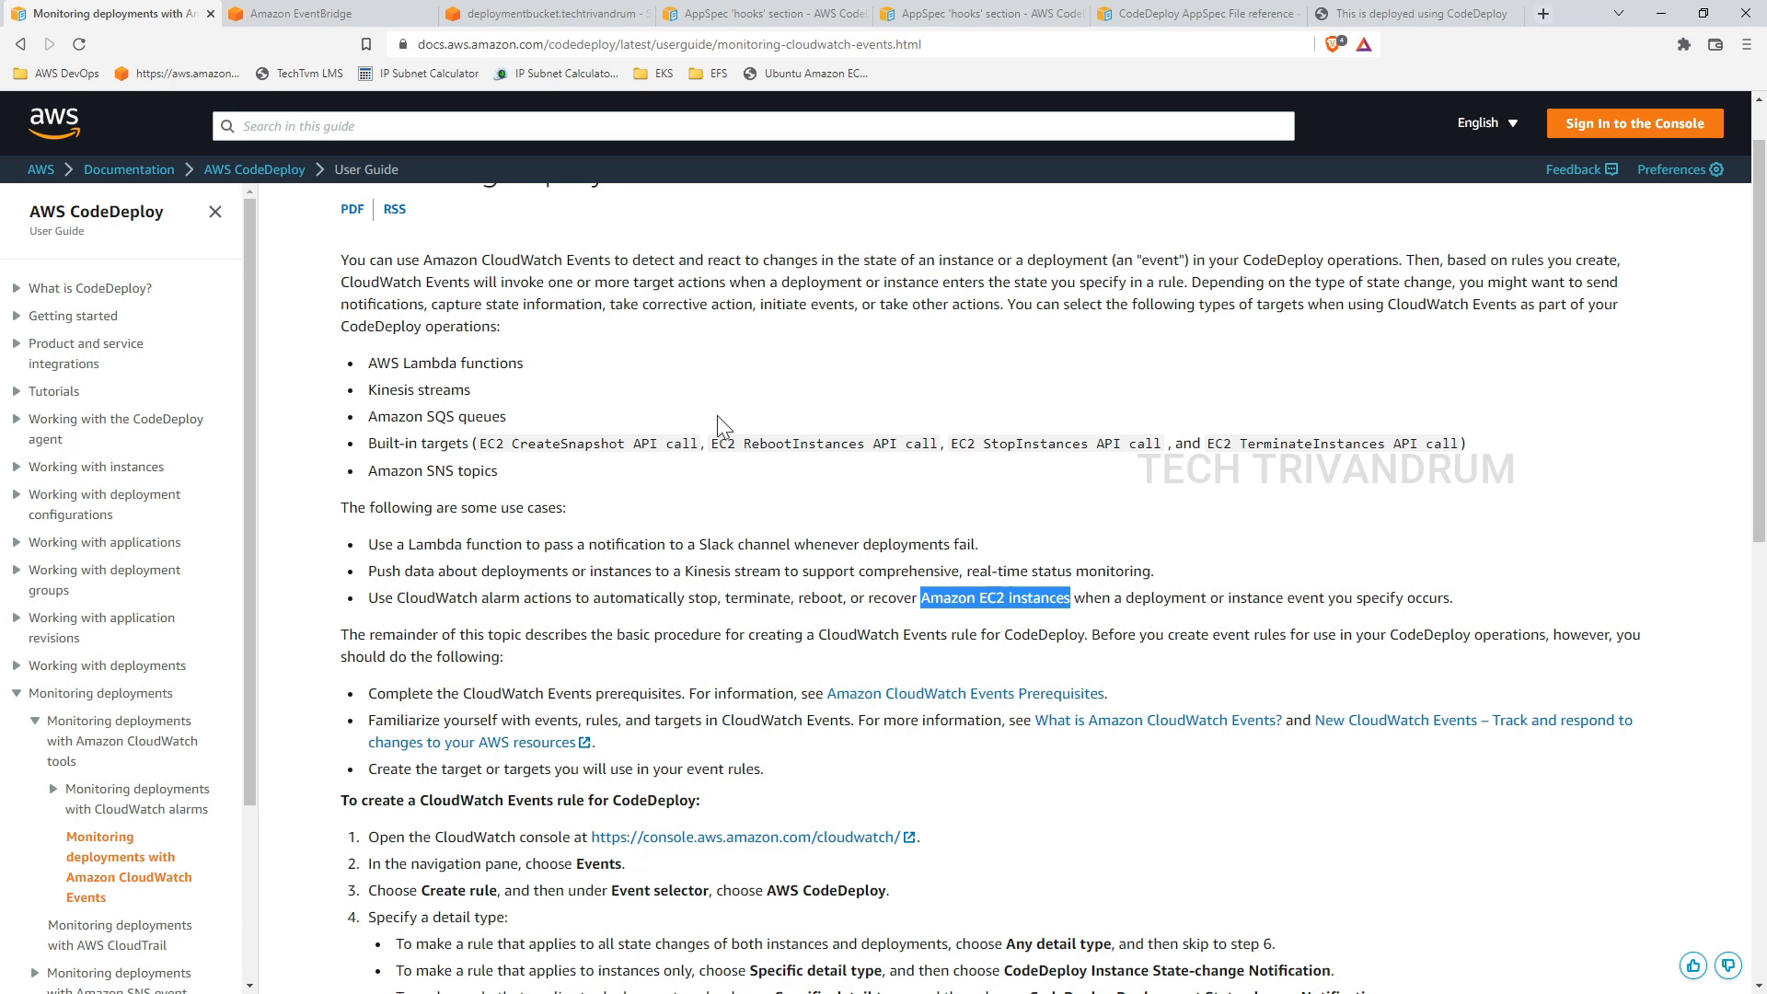
{"action": "scroll", "coordinate": [704, 504], "scroll_direction": "up", "scroll_amount": 1}
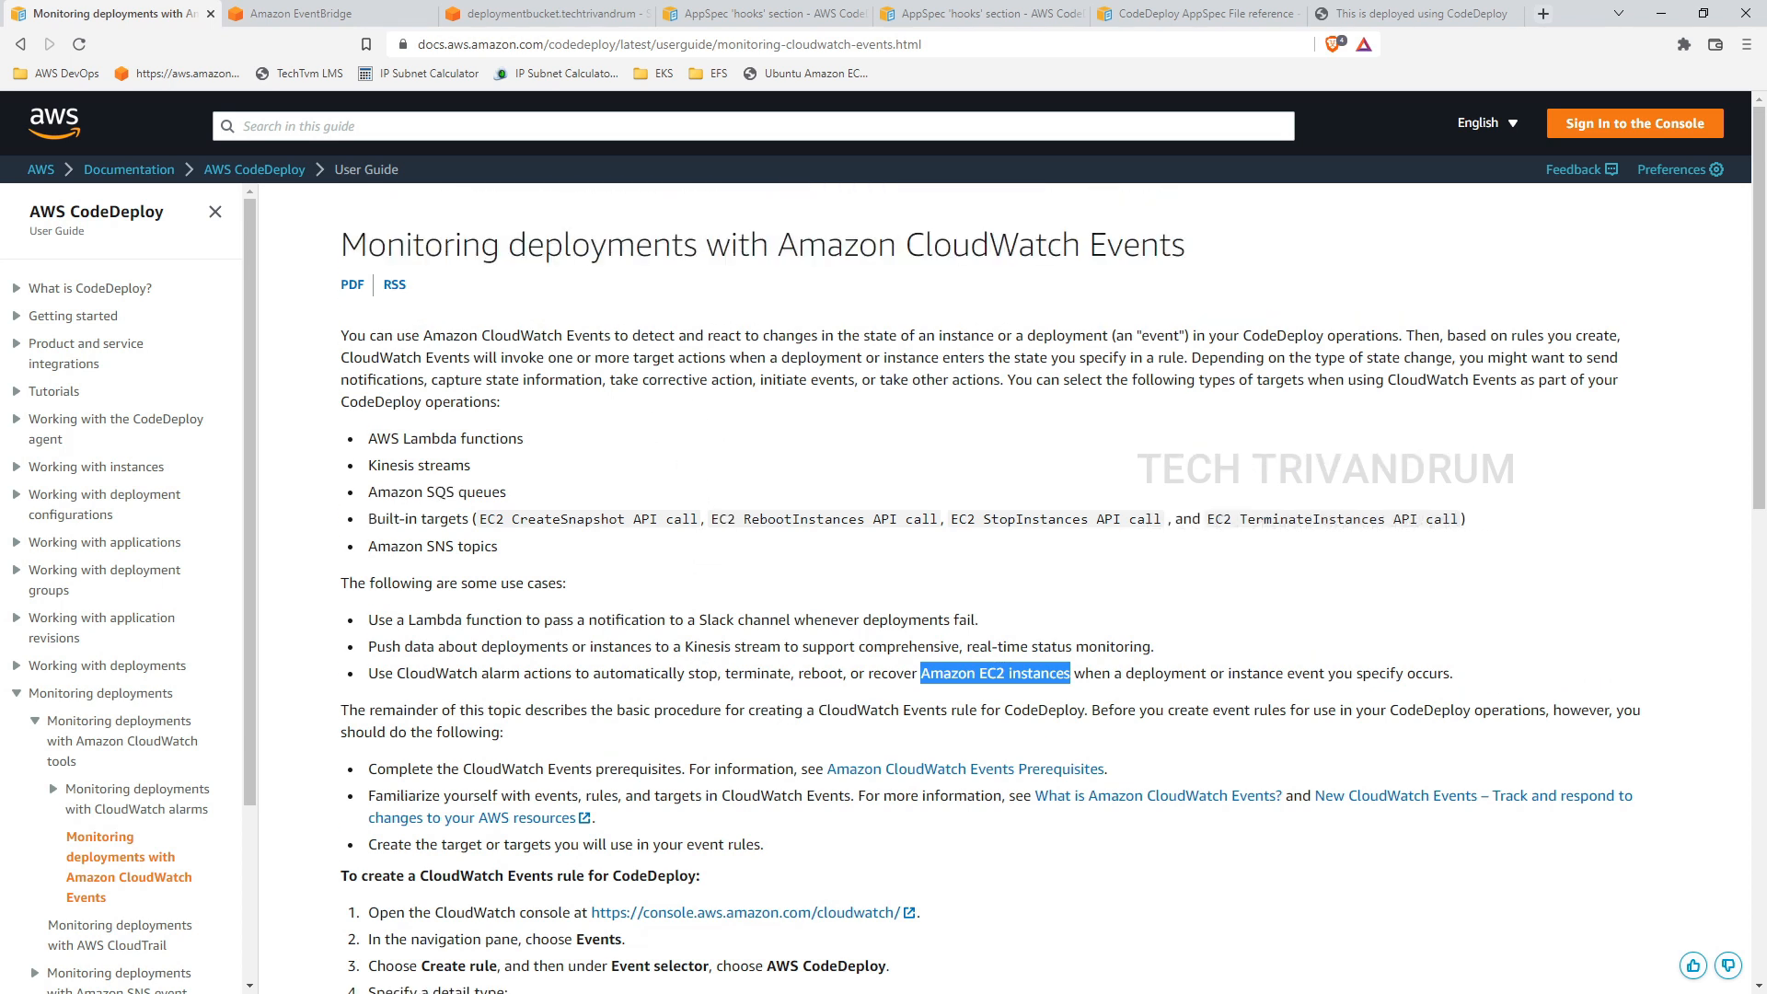
{"action": "left_click", "coordinate": [361, 20]}
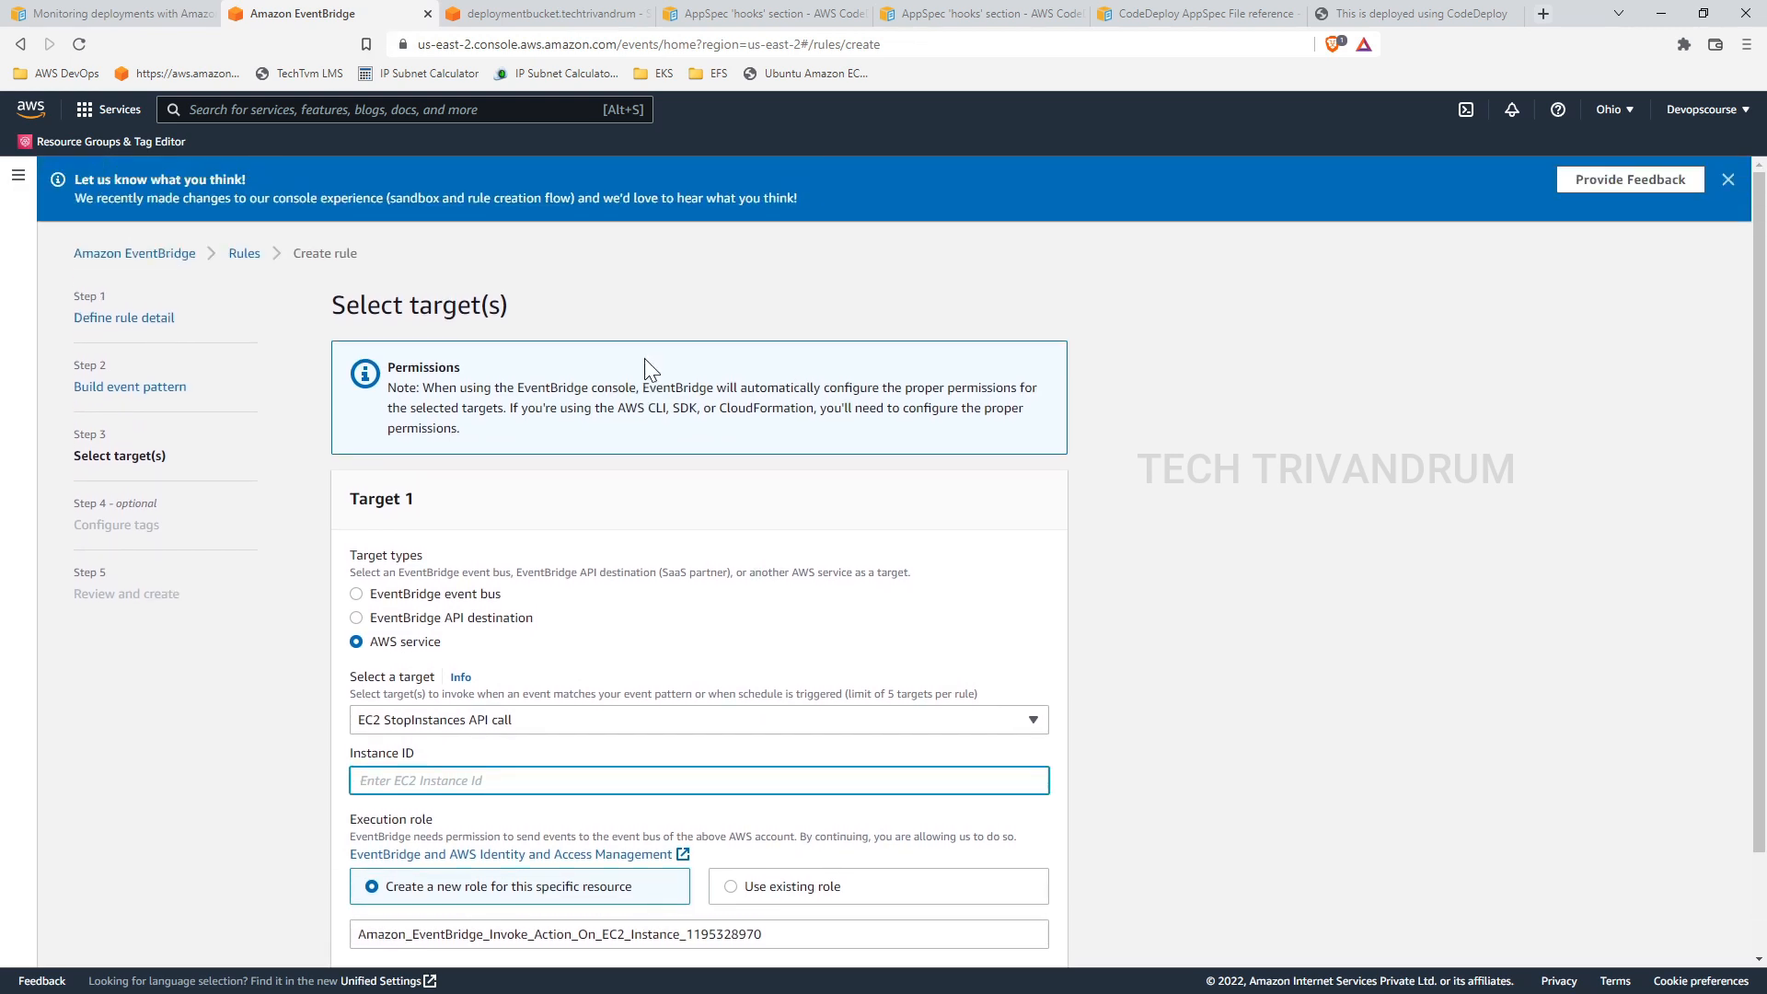
Step: Cancel the EventBridge rule creation and reload the rules page
{"action": "scroll", "coordinate": [782, 432], "scroll_direction": "down", "scroll_amount": 2}
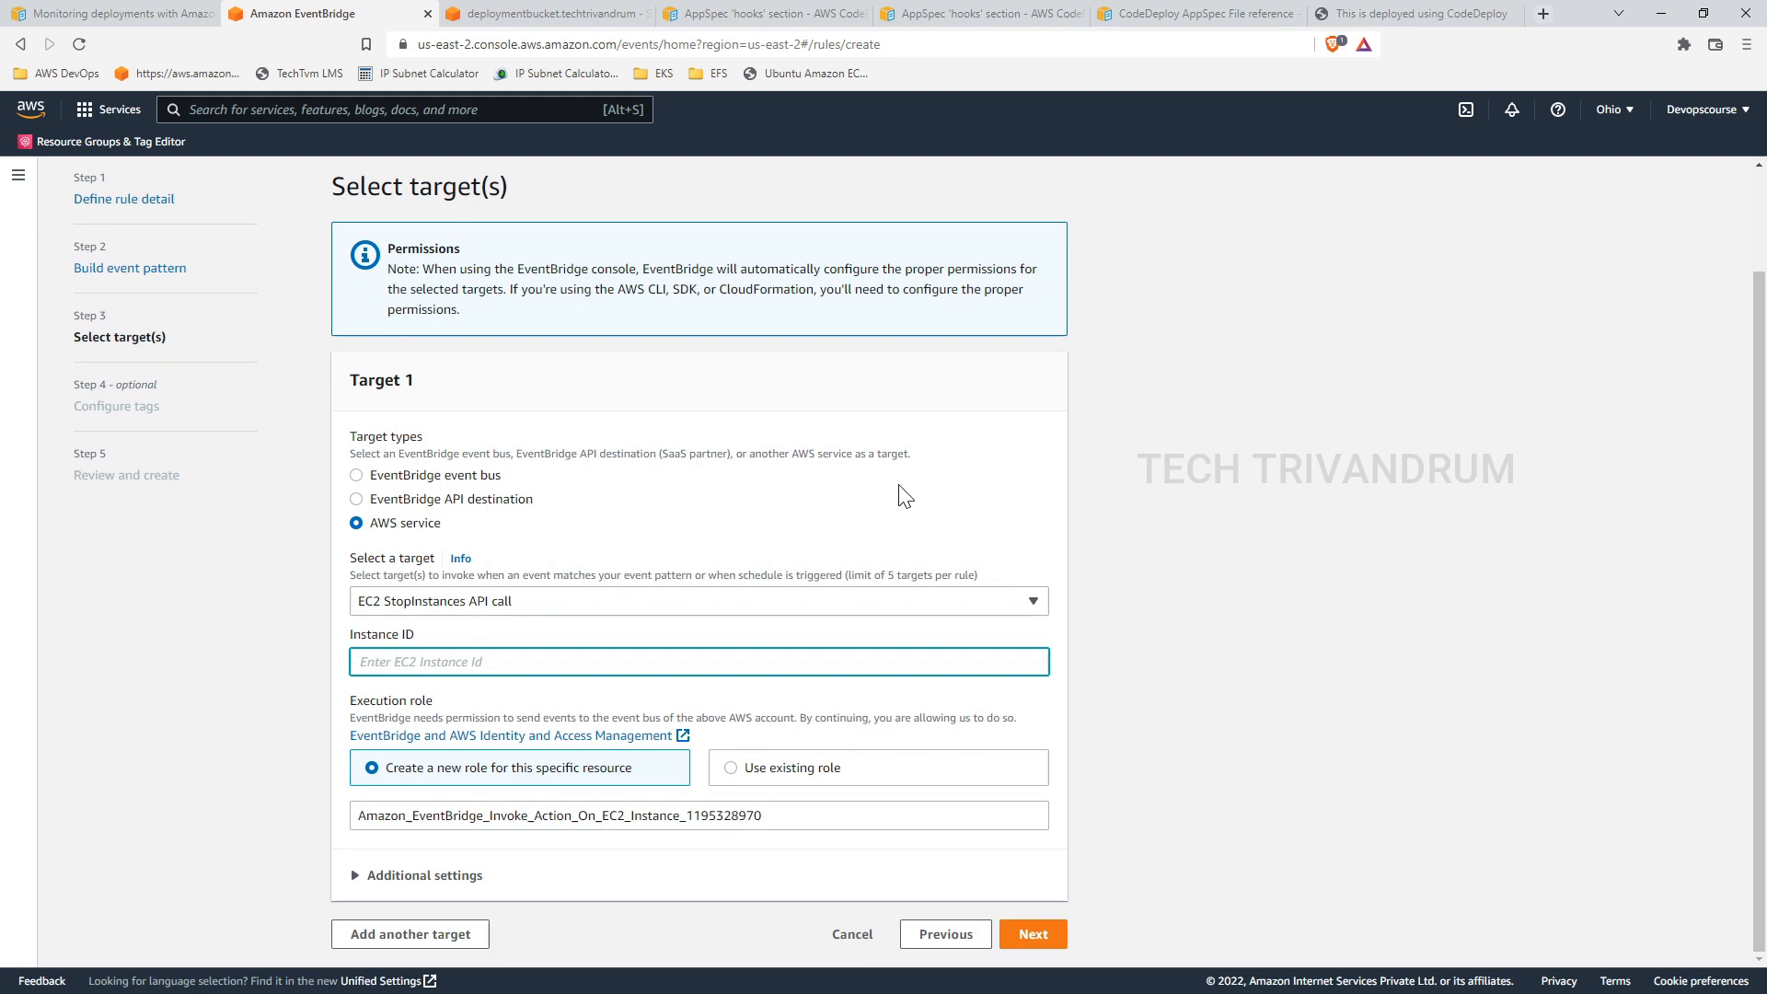
{"action": "left_click", "coordinate": [852, 934]}
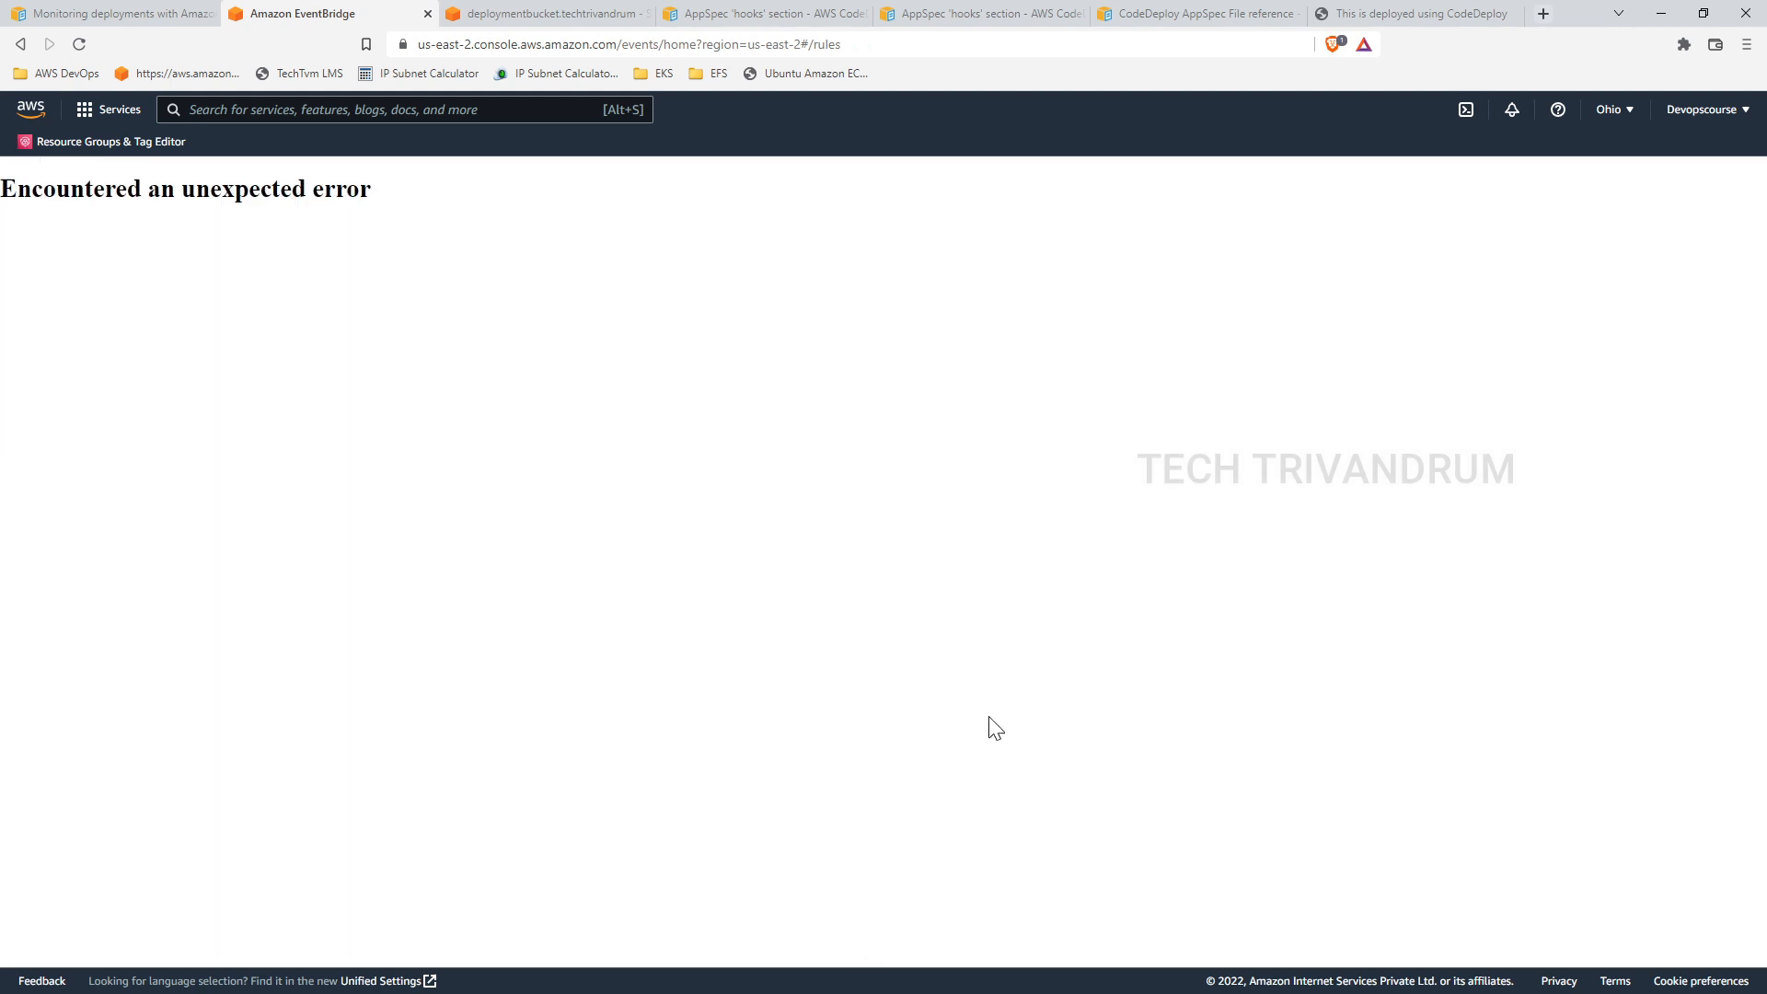
{"action": "left_click", "coordinate": [80, 44]}
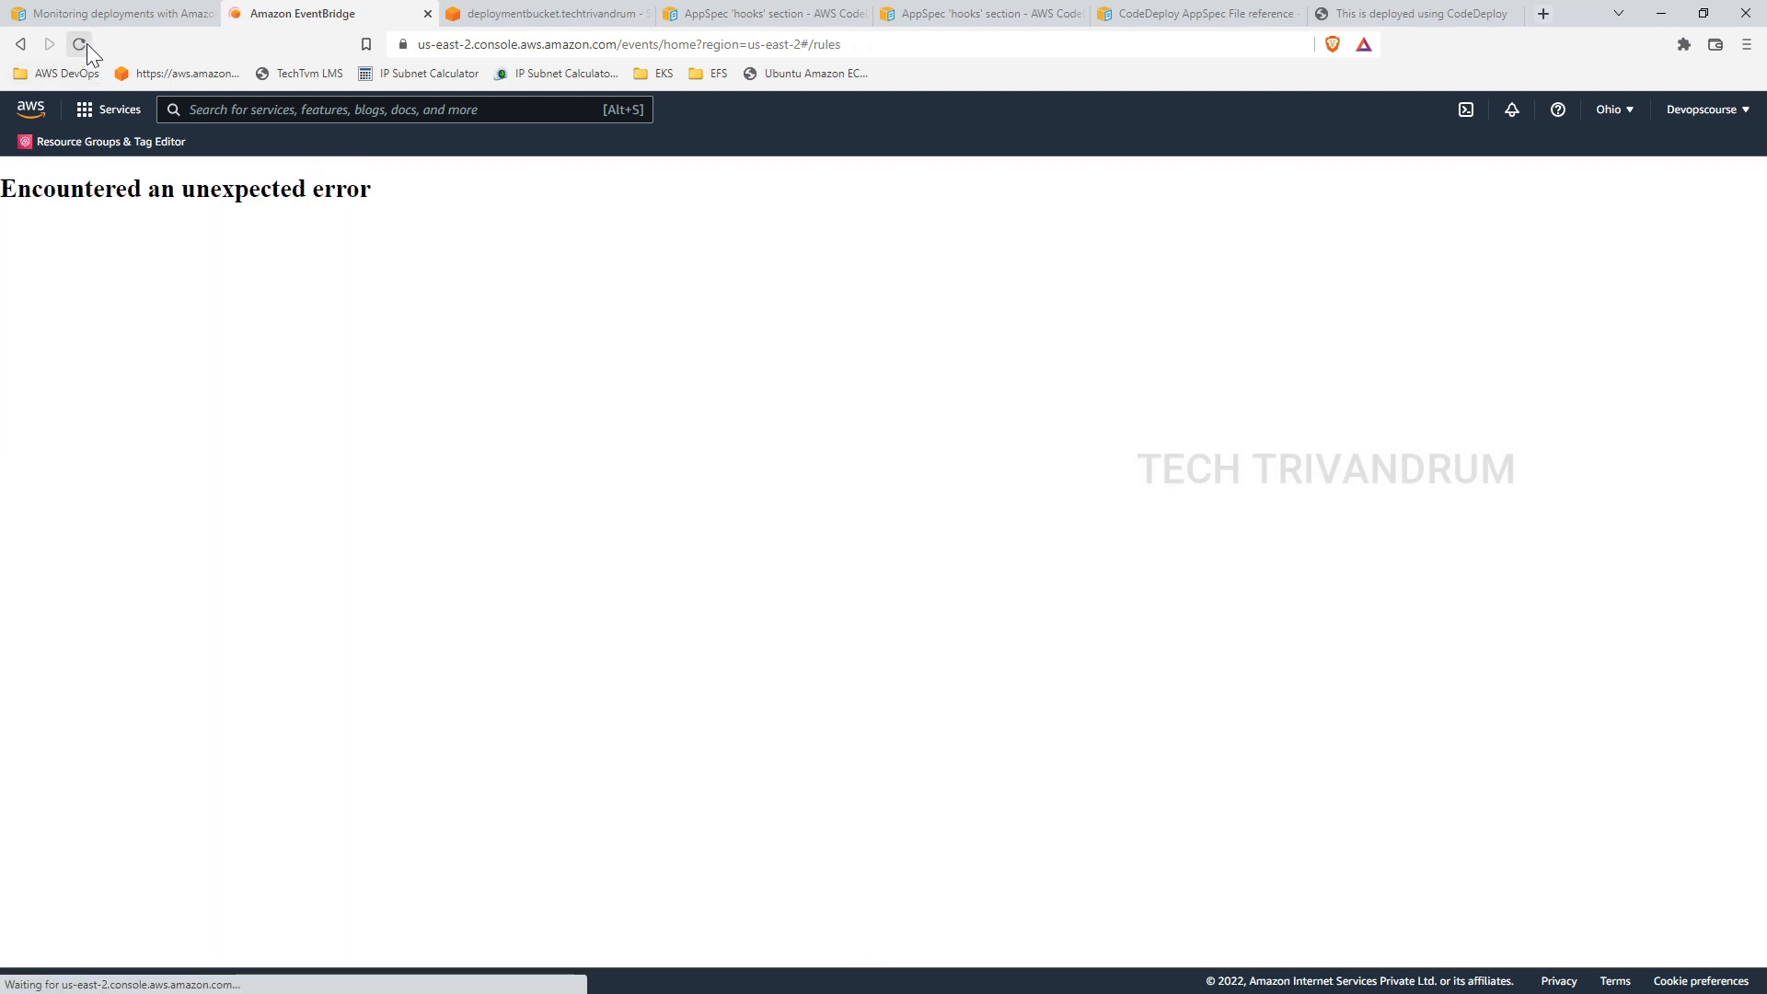